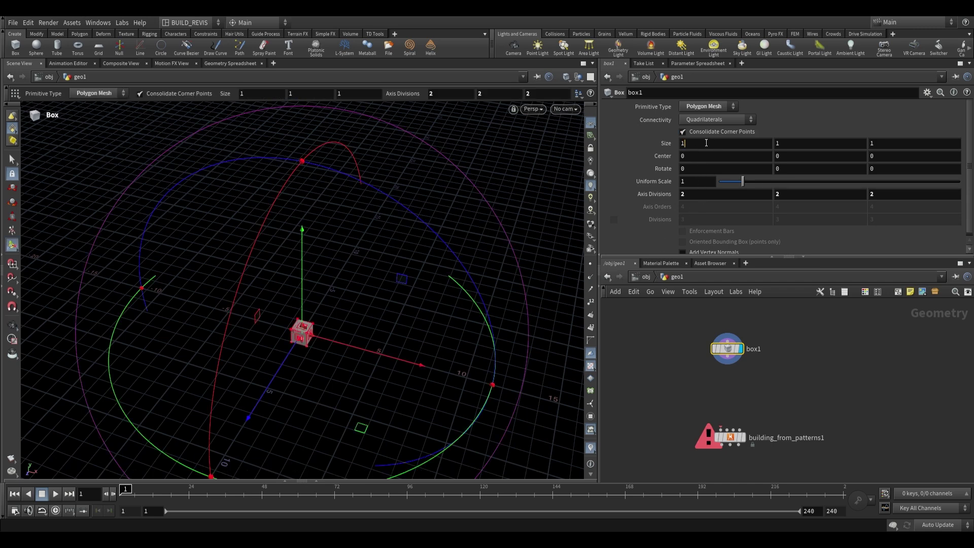
Set the size of box1 to 20 by 30 by 20 and return to the View tool
key("BackSpace")
type("20")
key("Tab")
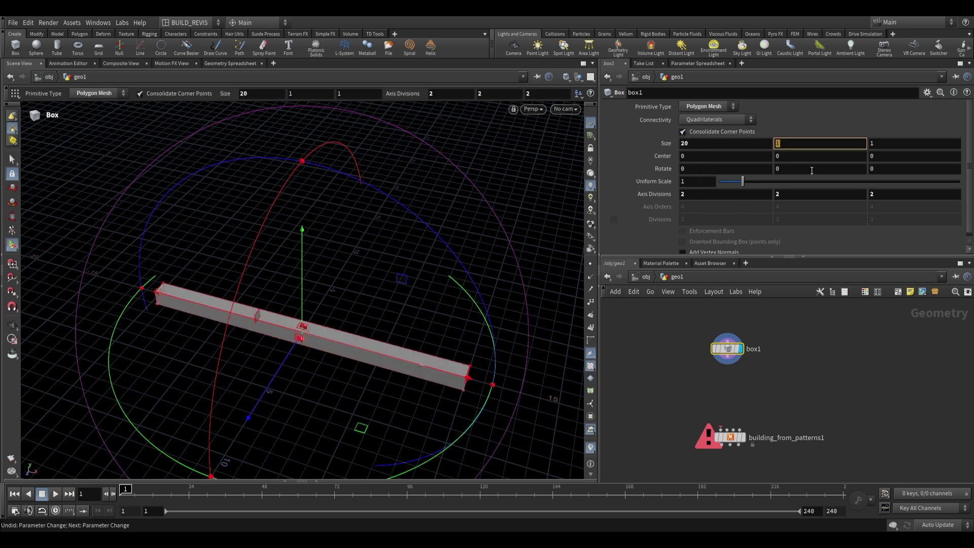
type("30")
key("Tab")
type("20")
key("Return")
key("Escape")
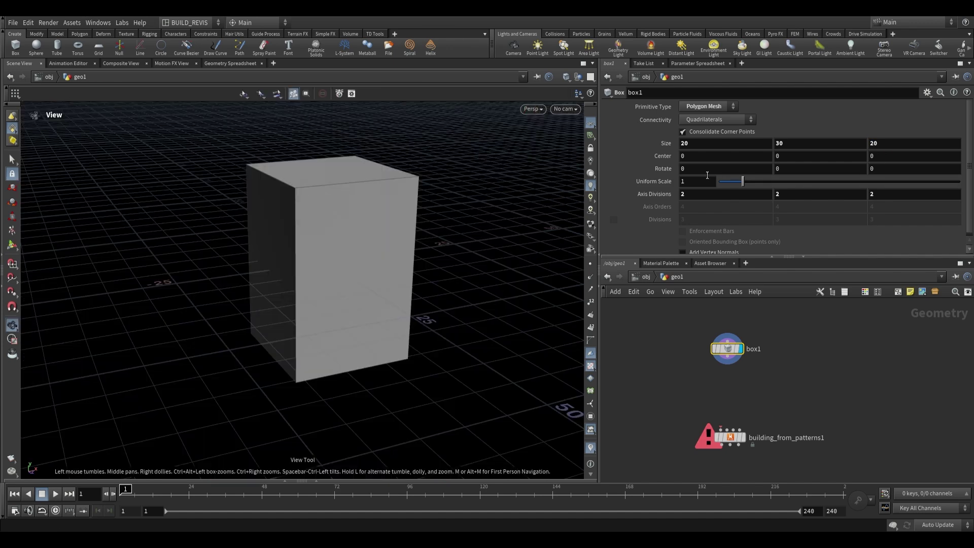
Set the Y centre of box1 to 15 so the box sits on the ground plane
left_click(790, 143)
left_click(791, 154)
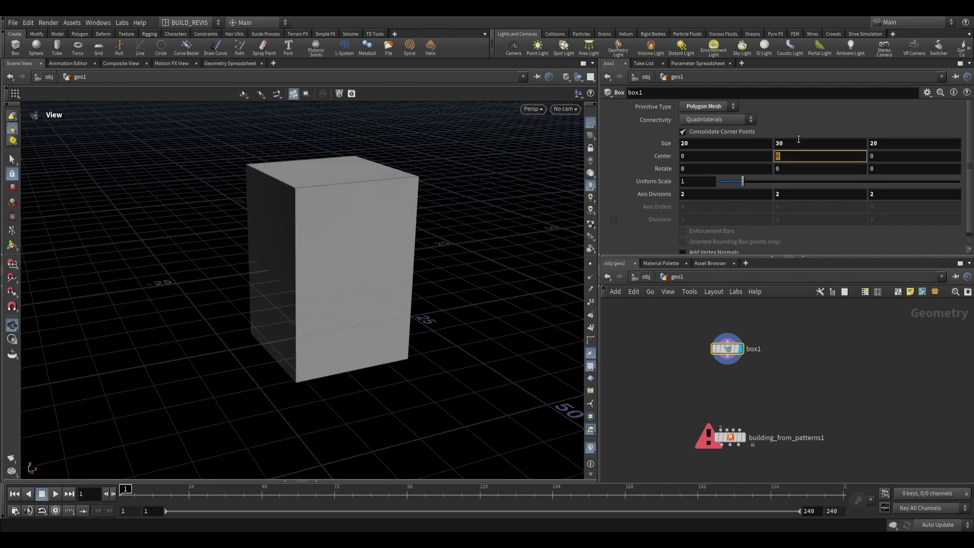
type("15")
key("Return")
middle_click_drag(373, 214, 364, 251)
left_click_drag(363, 250, 348, 244)
left_click(728, 356)
key("Escape")
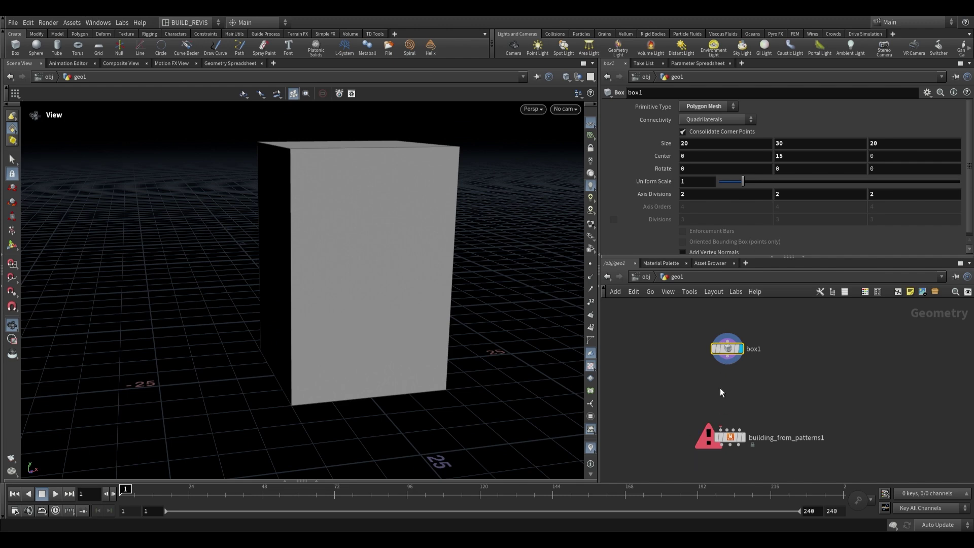
Connect box1 to the first input of building_from_patterns1 and display the sliced building in the viewport
left_click_drag(730, 358, 737, 401)
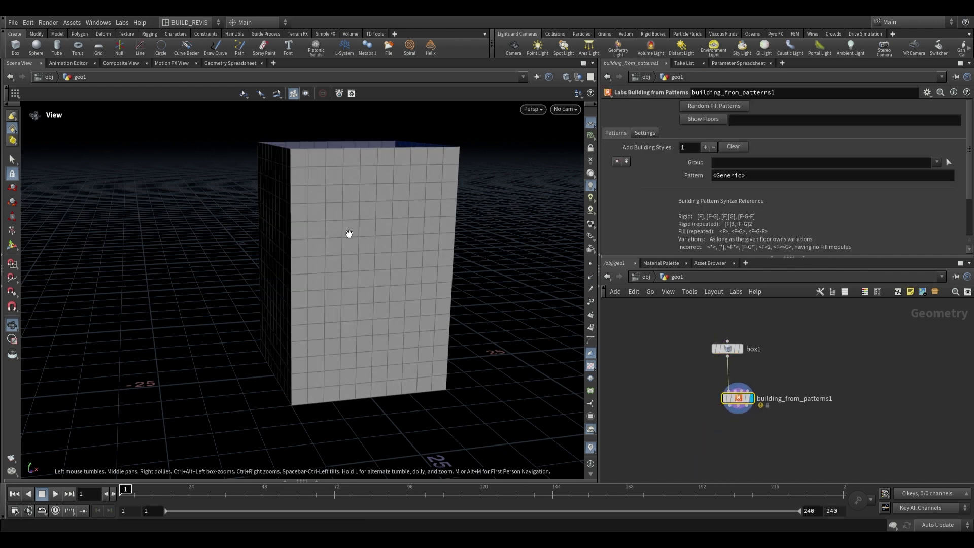
left_click_drag(348, 233, 321, 190)
left_click_drag(537, 161, 347, 142)
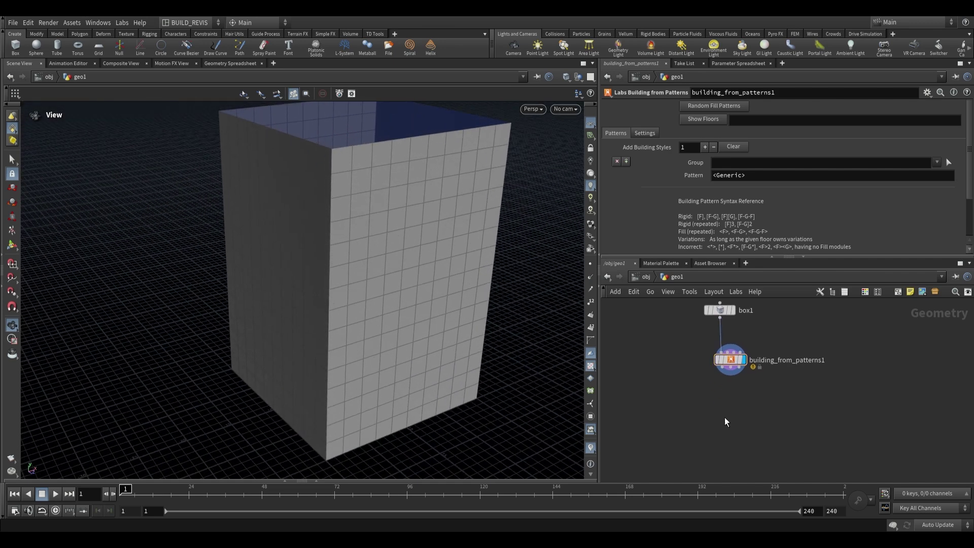
Add a Null node below building_from_patterns1, wire it to the first output and display it
key("Tab")
type("n")
left_click(839, 293)
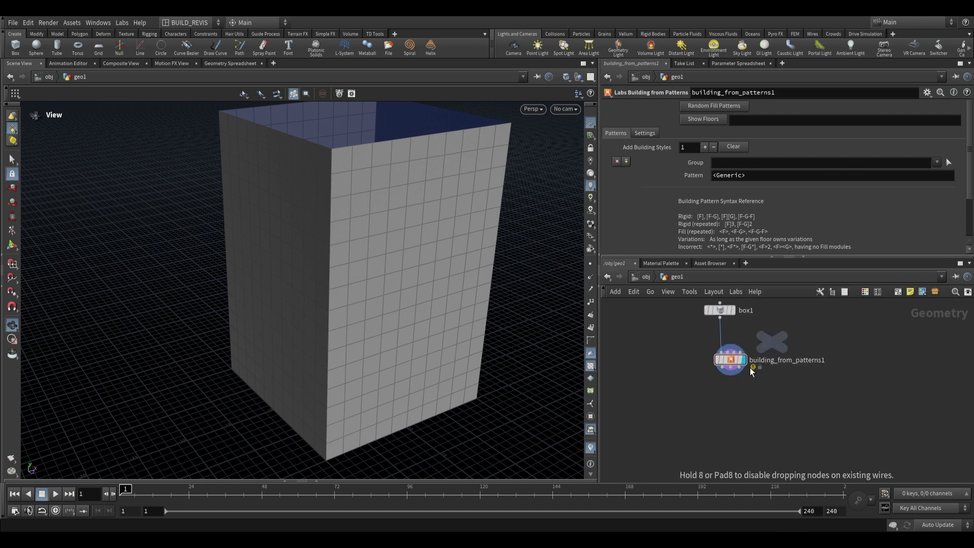
left_click(727, 423)
left_click(735, 423)
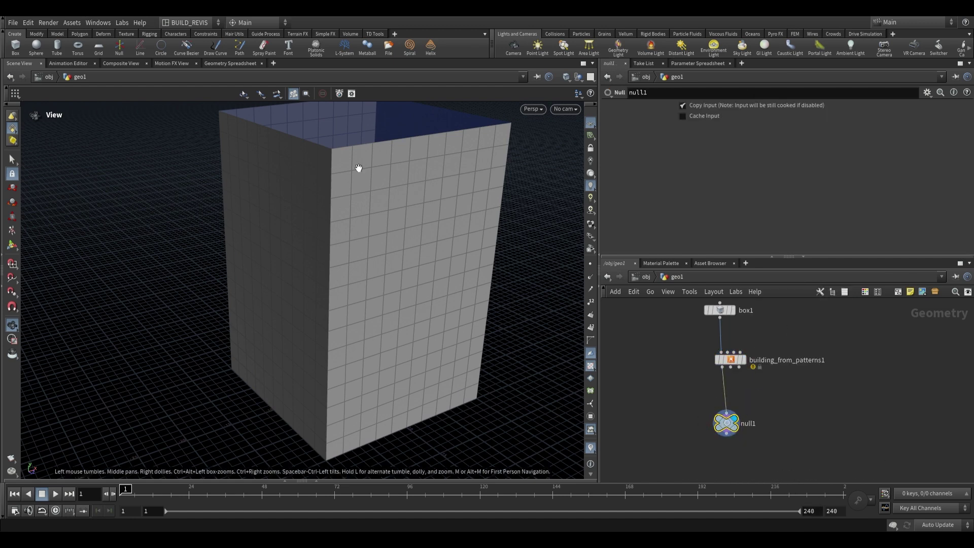
Wire the null to the second output of building_from_patterns1 to preview the points
left_click(738, 368)
left_click(726, 426)
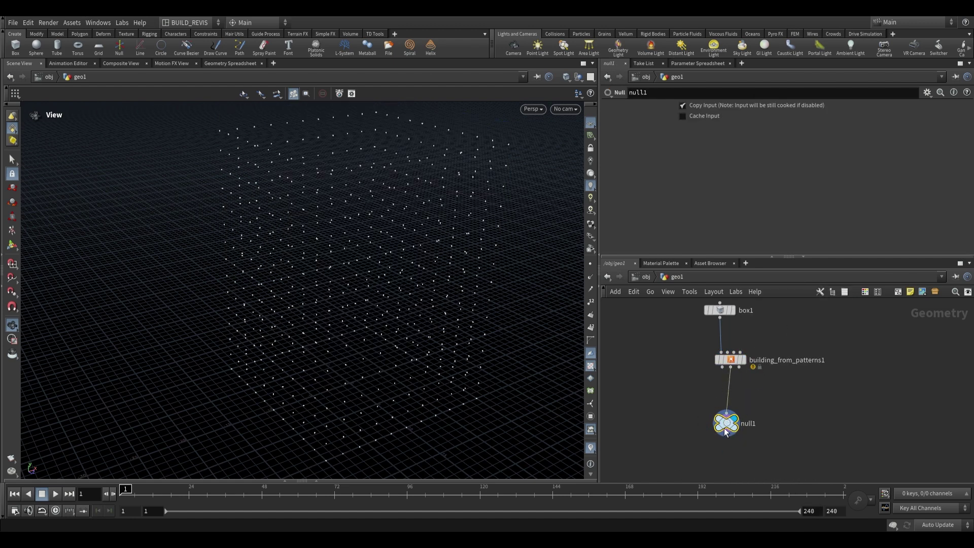
left_click_drag(294, 244, 329, 227)
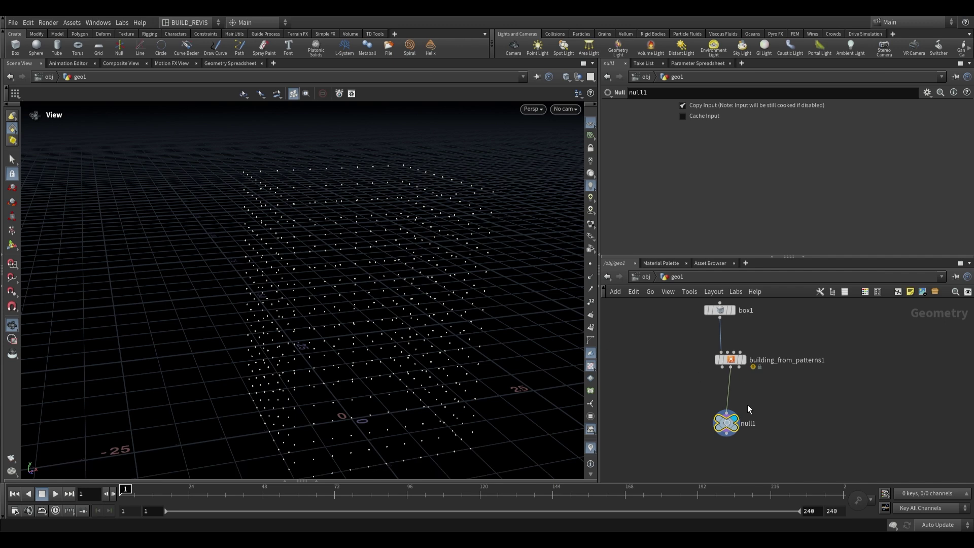
Reconnect the null to the first output of building_from_patterns1 to show the sliced walls again
left_click_drag(738, 367, 736, 430)
left_click_drag(350, 290, 291, 224)
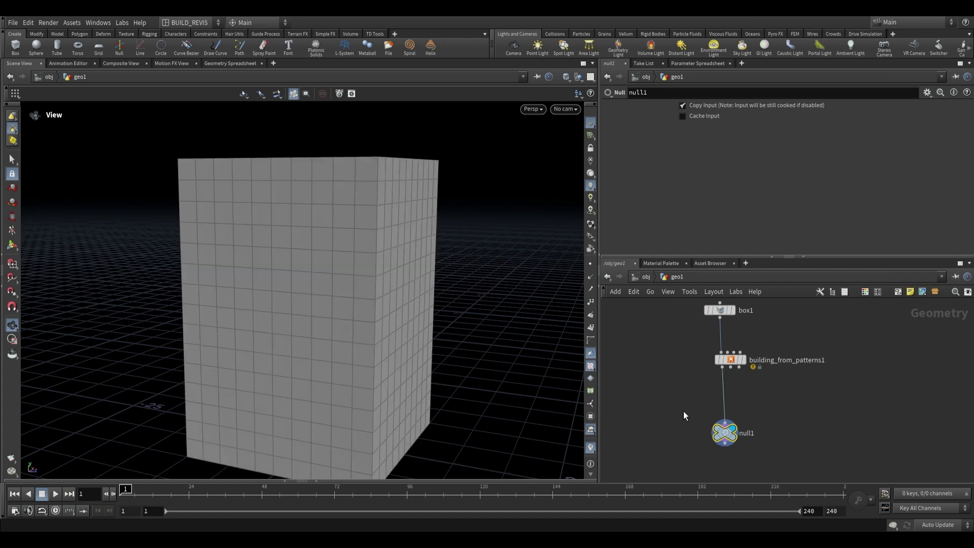
left_click_drag(325, 284, 377, 287)
middle_click_drag(805, 354, 794, 406)
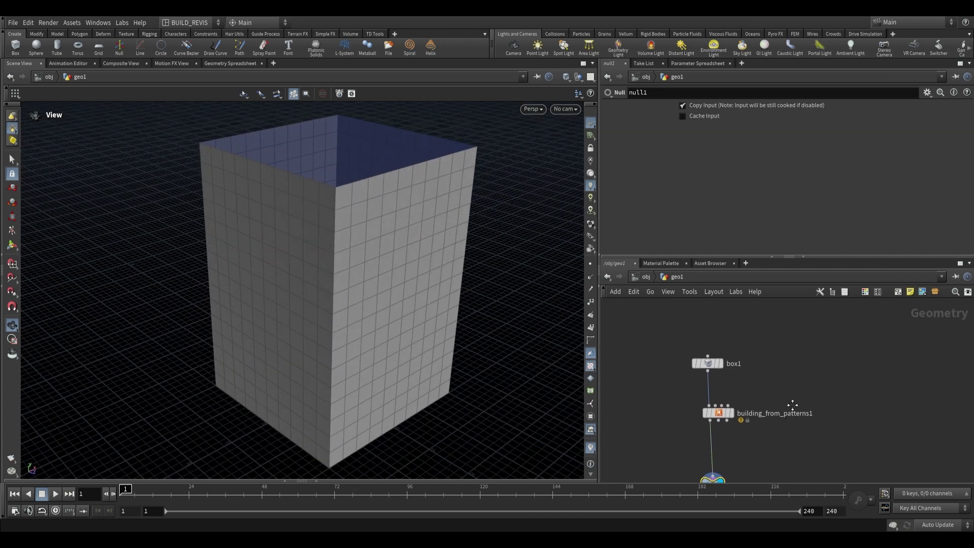
Shrink box1 along Z with its viewport handle to a depth of about 15.12, keeping the opposite face in place
scroll(695, 368, "up", 2)
left_click_drag(391, 279, 159, 285)
left_click(710, 365)
left_click(12, 246)
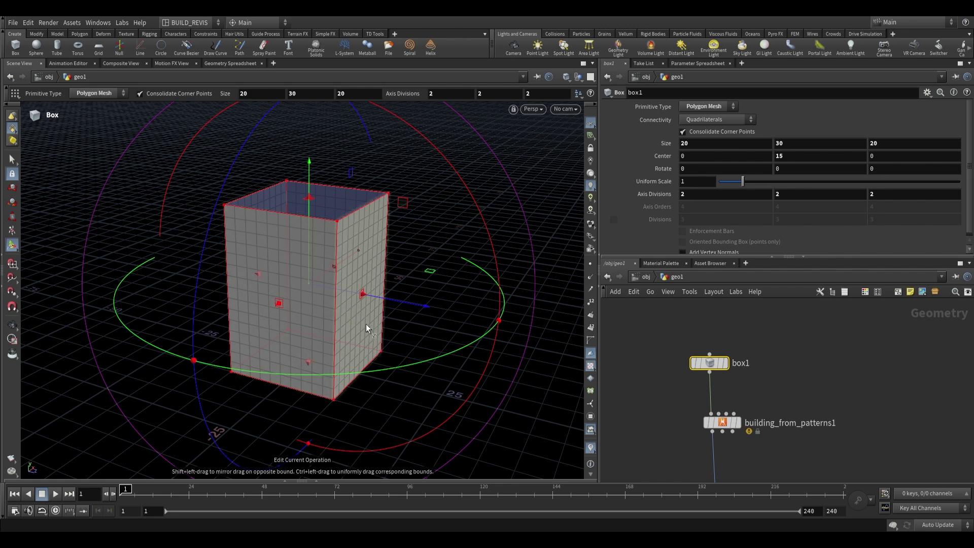
left_click_drag(367, 324, 569, 363)
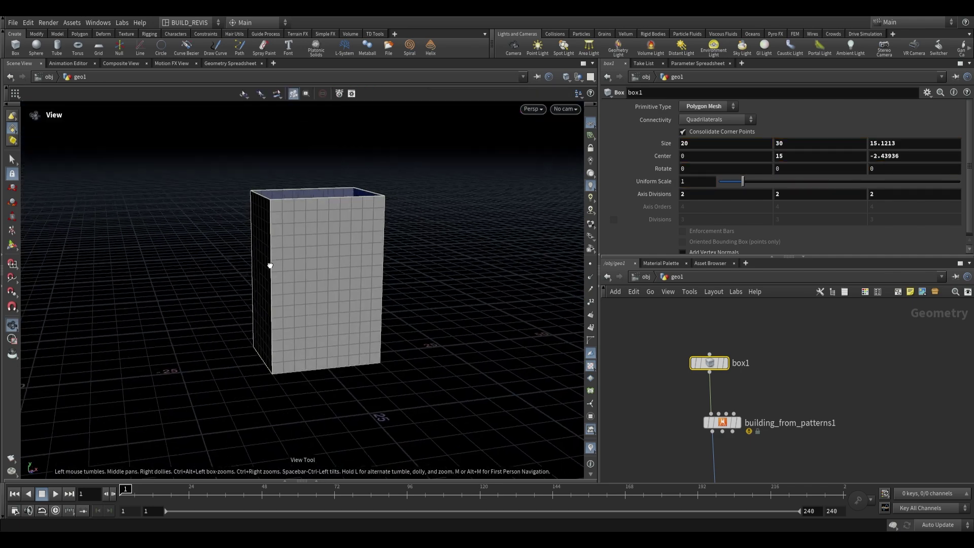
scroll(276, 248, "up", 3)
left_click_drag(277, 249, 294, 275)
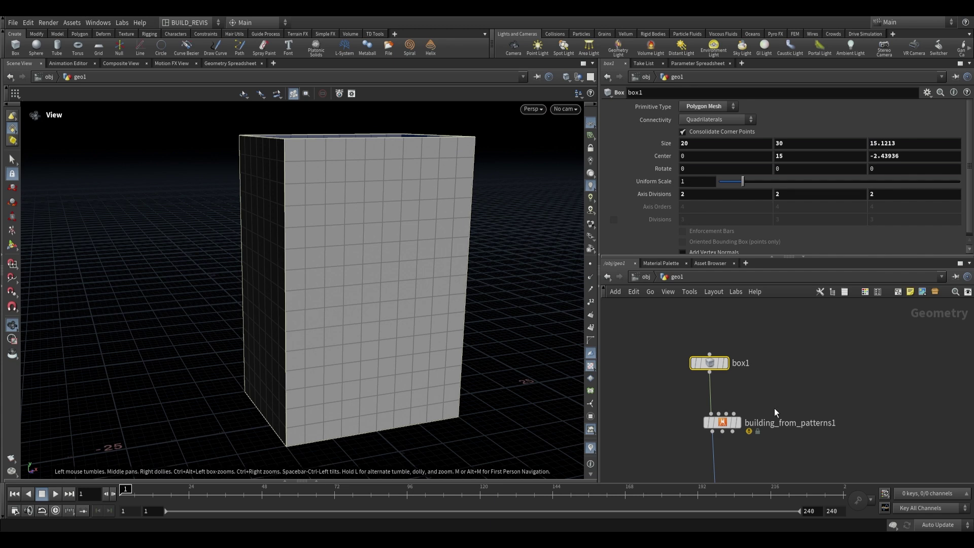
Add a Labs Building Generator Utility node and place it well above the box1 network
scroll(812, 403, "down", 3)
middle_click_drag(803, 397, 677, 362)
left_click(726, 363)
key("Tab")
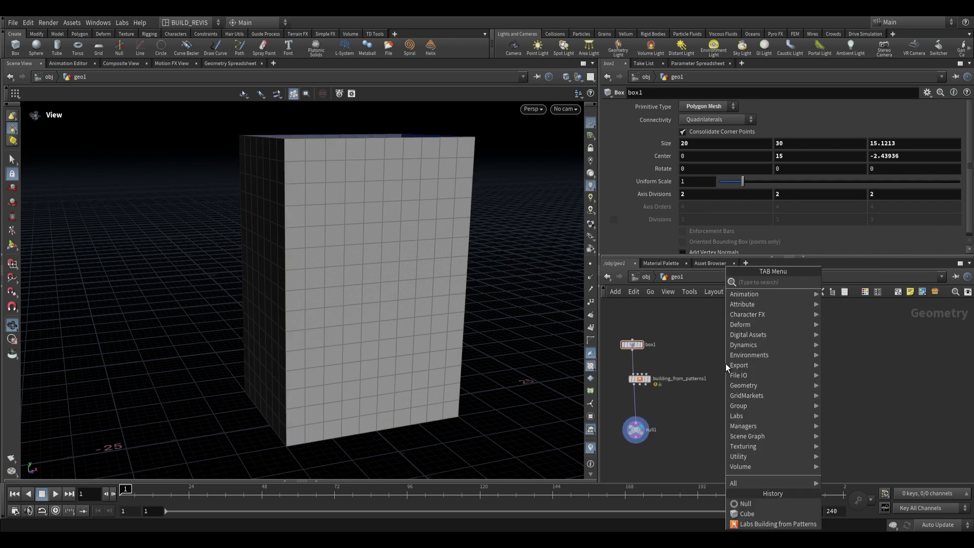
type("buildin")
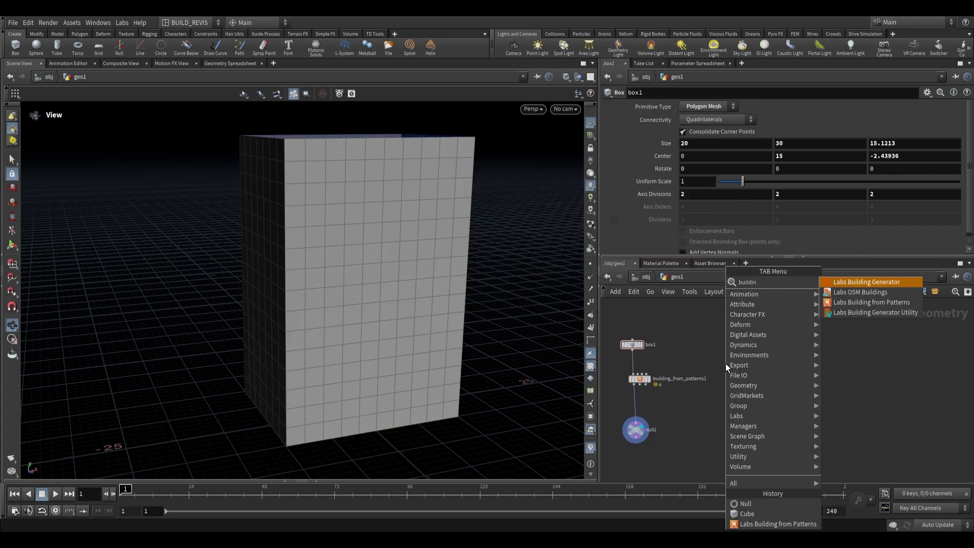
left_click(876, 312)
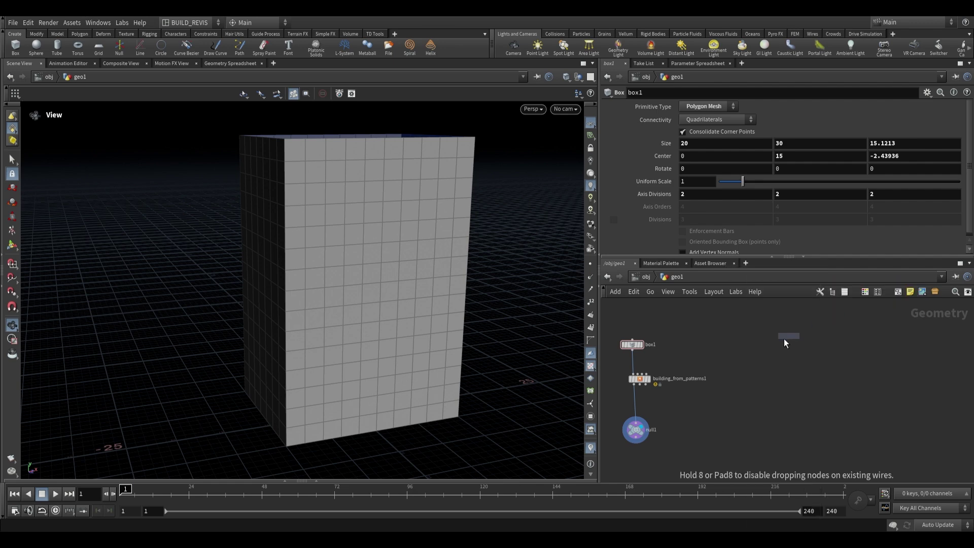
left_click(783, 338)
scroll(797, 357, "down", 2)
middle_click_drag(796, 358, 812, 388)
left_click_drag(780, 399, 736, 323)
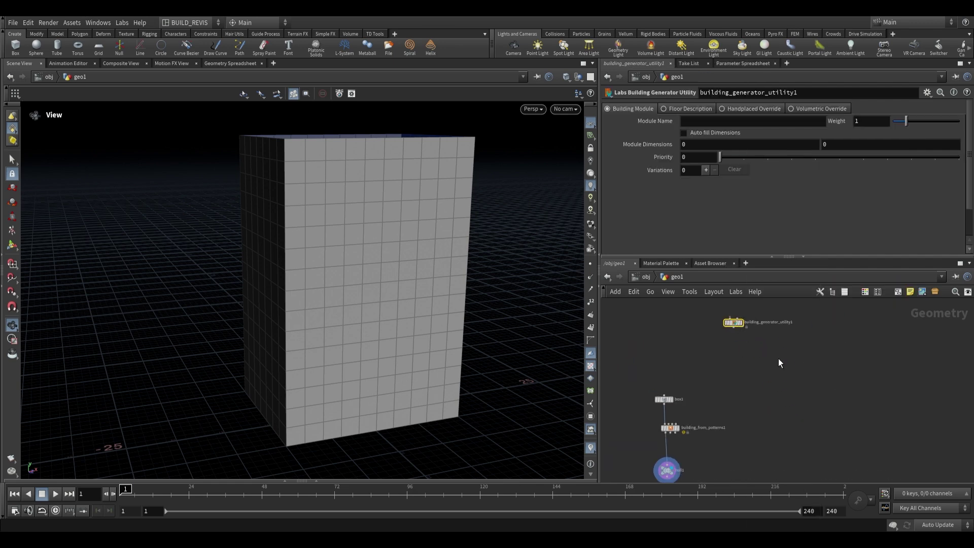
middle_click_drag(778, 358, 781, 410)
scroll(747, 378, "up", 3)
left_click_drag(743, 378, 747, 335)
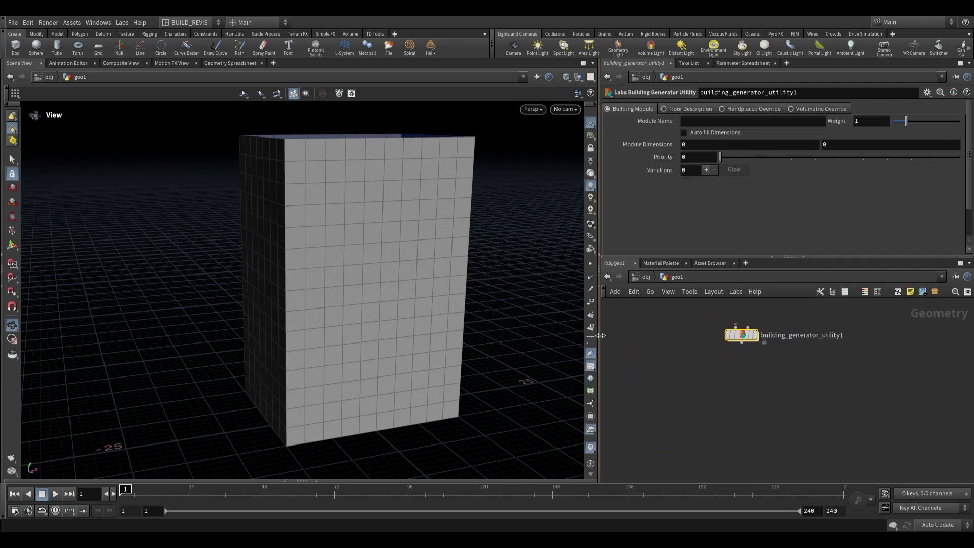
Widen the parameter and network area and compare the utility's Building Module and Floor Description modes against the building's panels and floors
left_click_drag(600, 335, 448, 336)
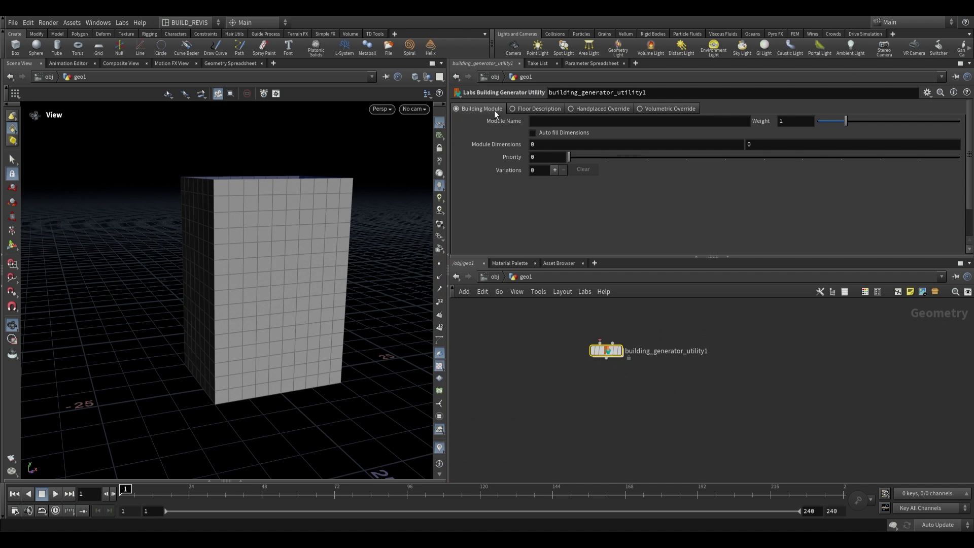
left_click(525, 109)
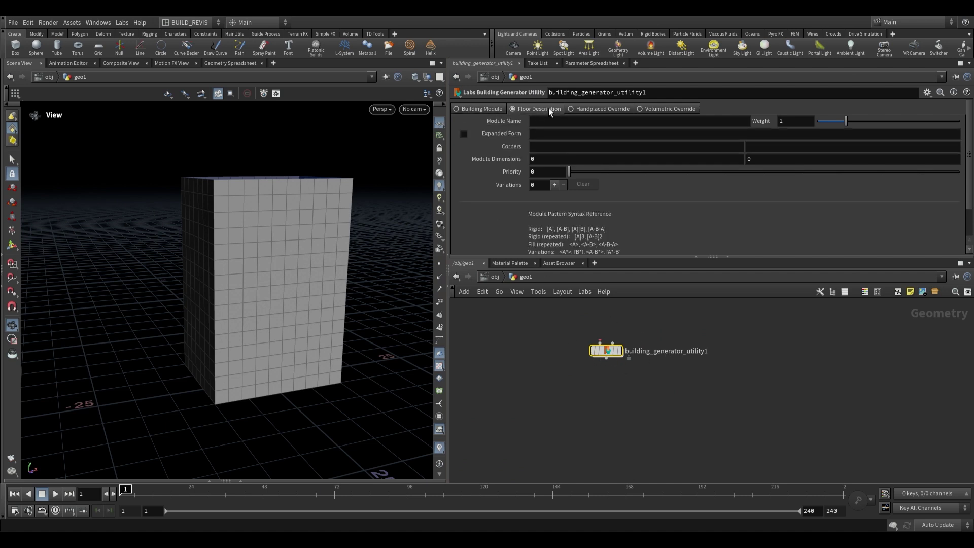
left_click(481, 109)
scroll(506, 354, "down", 3)
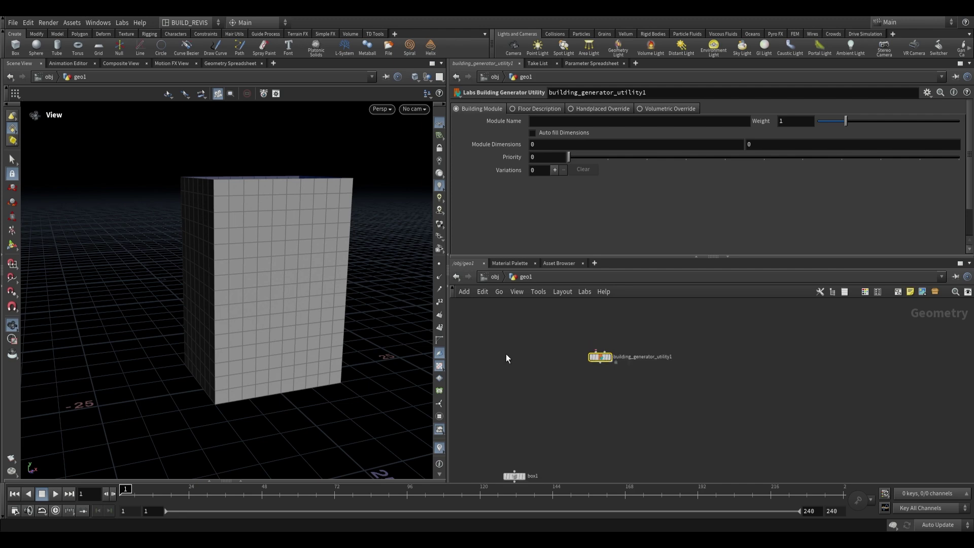
scroll(237, 190, "up", 5)
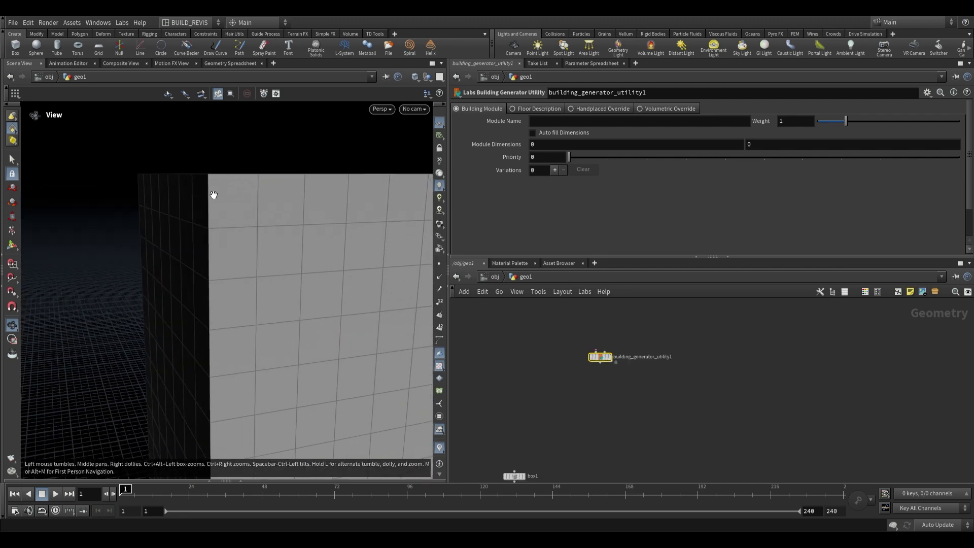
scroll(262, 232, "down", 2)
left_click(546, 108)
scroll(340, 257, "down", 2)
left_click_drag(340, 257, 215, 223)
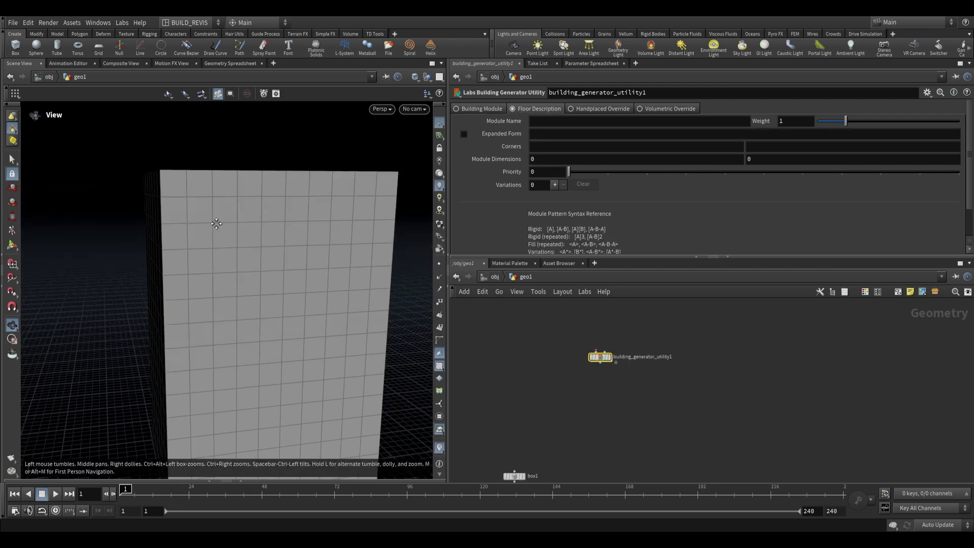
scroll(255, 290, "down", 1)
scroll(255, 290, "up", 3)
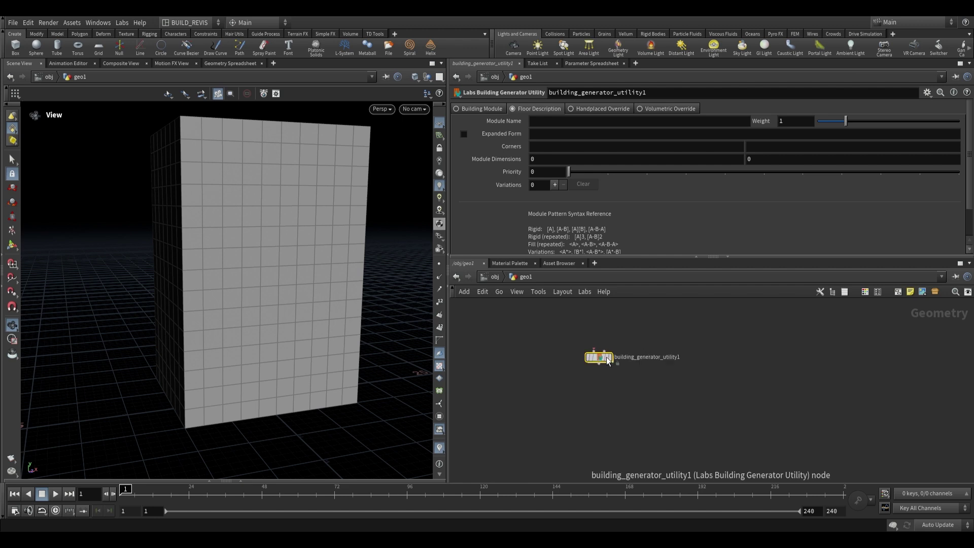
Set building_generator_utility1 to Building Module mode and display it, leaving free space above it in the network
scroll(618, 333, "up", 2)
left_click(482, 108)
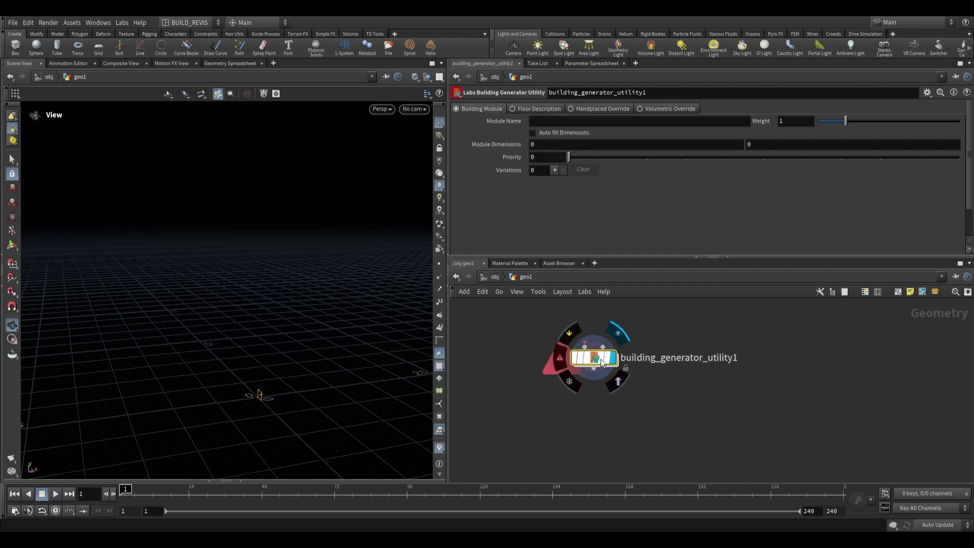
middle_click_drag(628, 367, 642, 399)
scroll(622, 398, "up", 1)
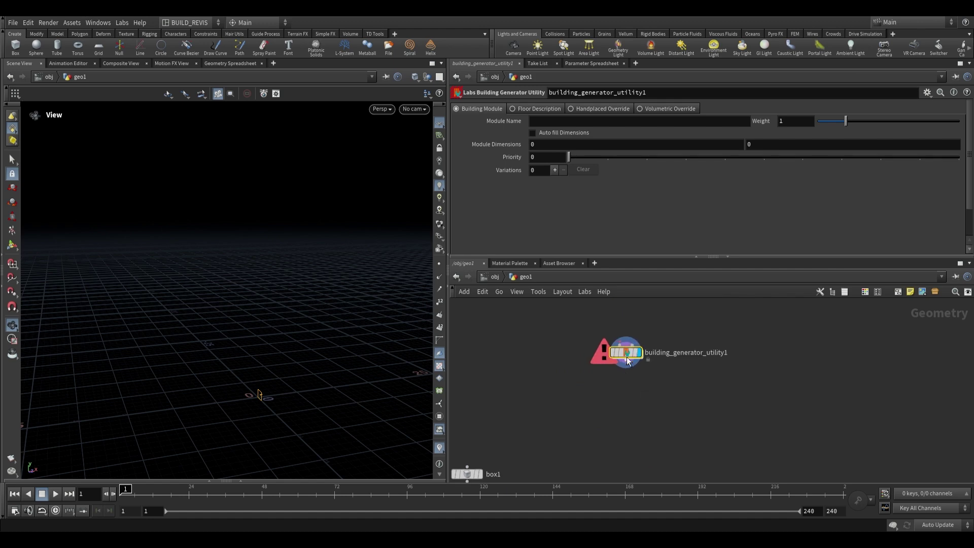
left_click_drag(626, 353, 638, 352)
middle_click_drag(631, 330, 632, 357)
scroll(633, 357, "up", 2)
middle_click_drag(624, 312, 623, 347)
key("Tab")
left_click(581, 369)
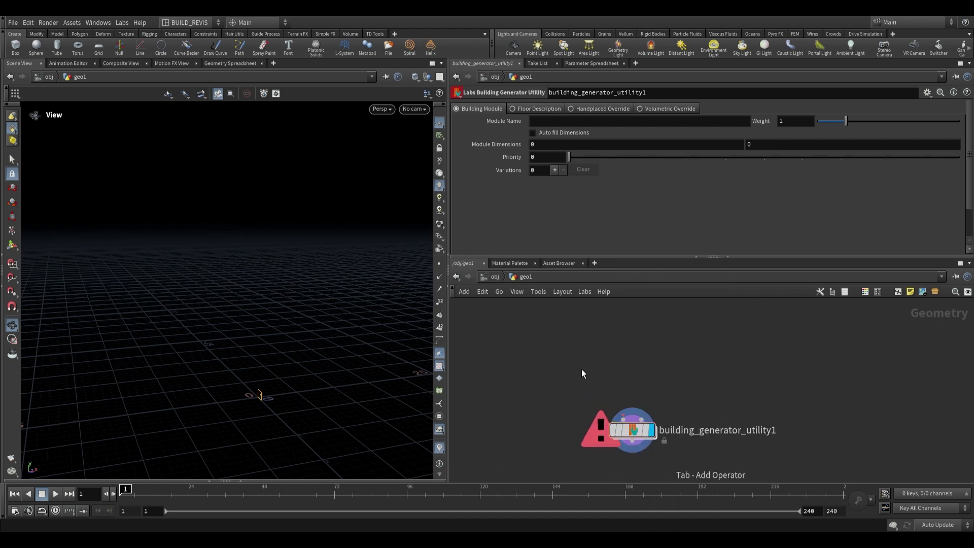
Examine the module guide square of building_generator_utility1 in the viewport
left_click_drag(246, 374, 166, 398)
middle_click_drag(274, 409, 262, 351)
scroll(249, 385, "up", 8)
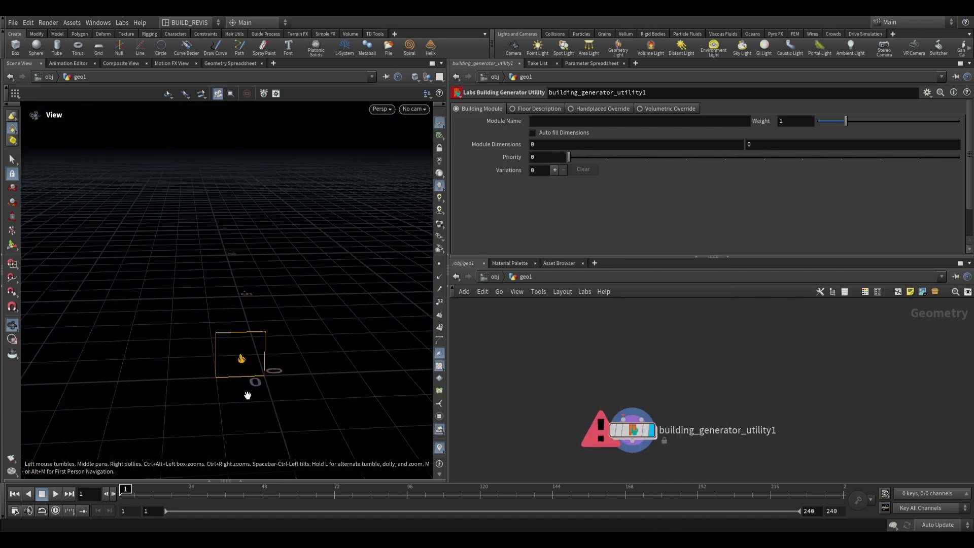
left_click_drag(248, 396, 321, 355)
scroll(265, 335, "down", 5)
scroll(245, 319, "down", 6)
key("f")
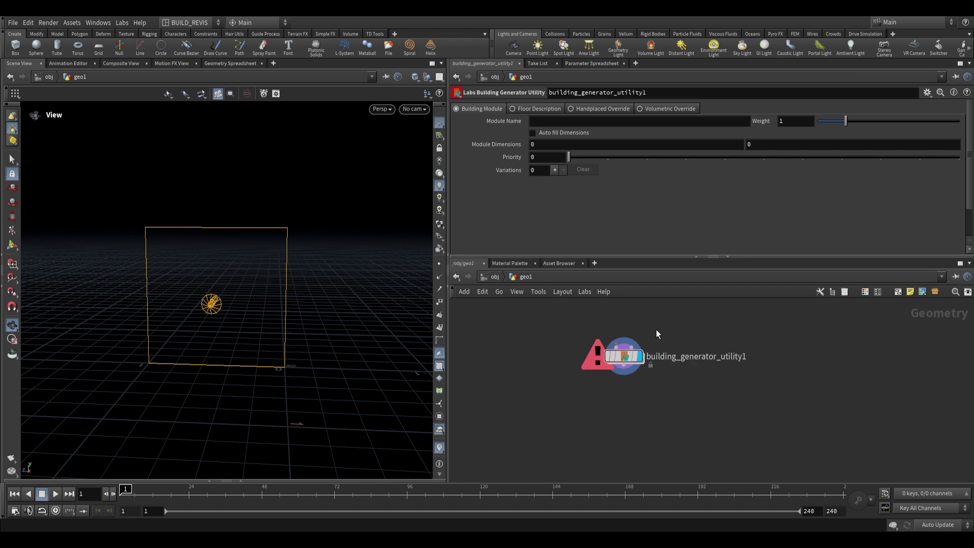
Add a Grid node above building_generator_utility1
key("Tab")
type("grid")
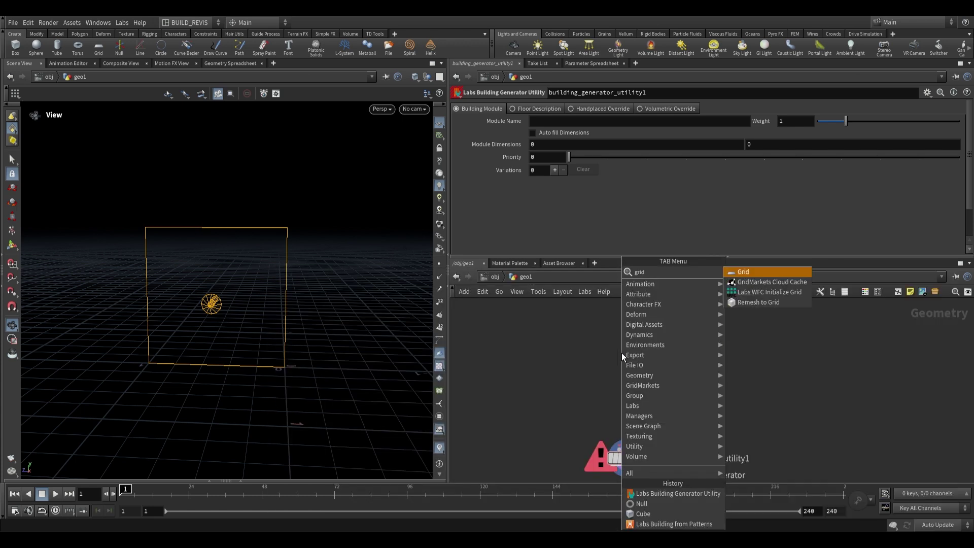
key("Return")
left_click(621, 325)
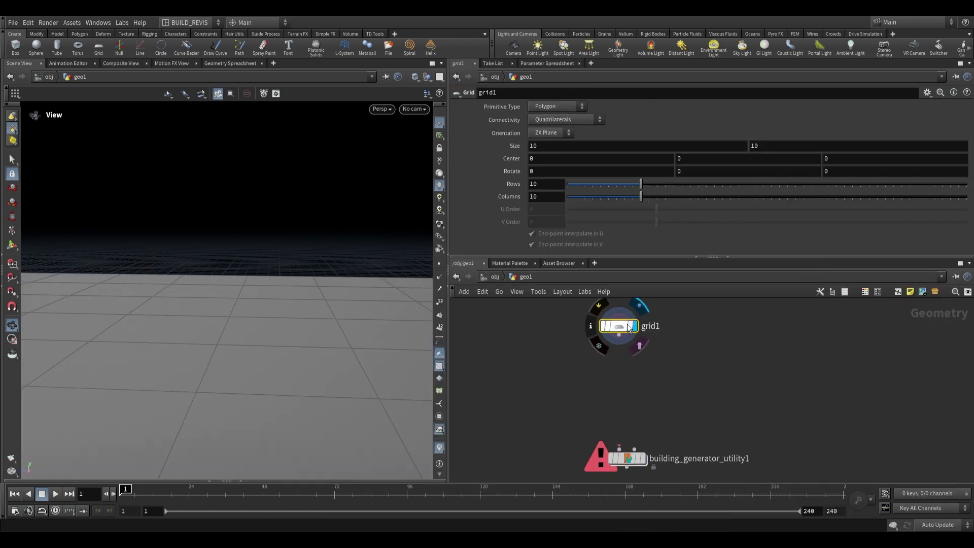
Display building_generator_utility1 and template grid1 to compare the grid with the module guide square
left_click(627, 453)
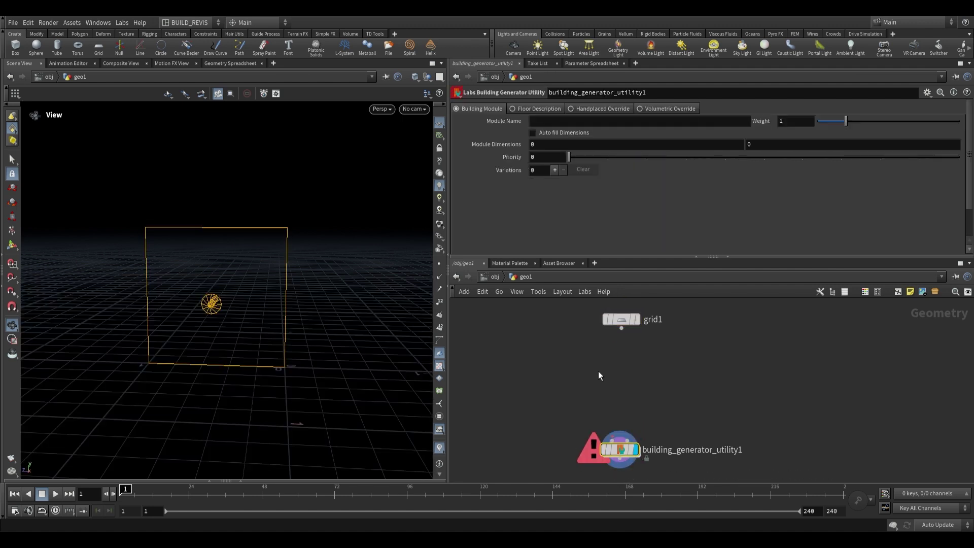
left_click(633, 319)
left_click(623, 319)
scroll(196, 309, "down", 2)
left_click_drag(222, 272, 205, 283)
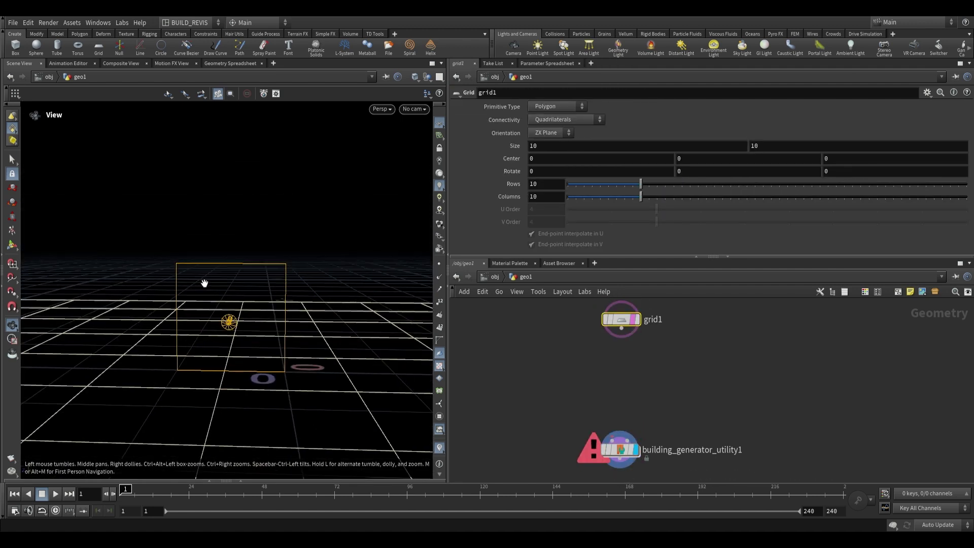
Set the size of grid1 to 1 by 1 to fit the module guide square
left_click_drag(539, 146, 528, 151)
type("1")
key("Return")
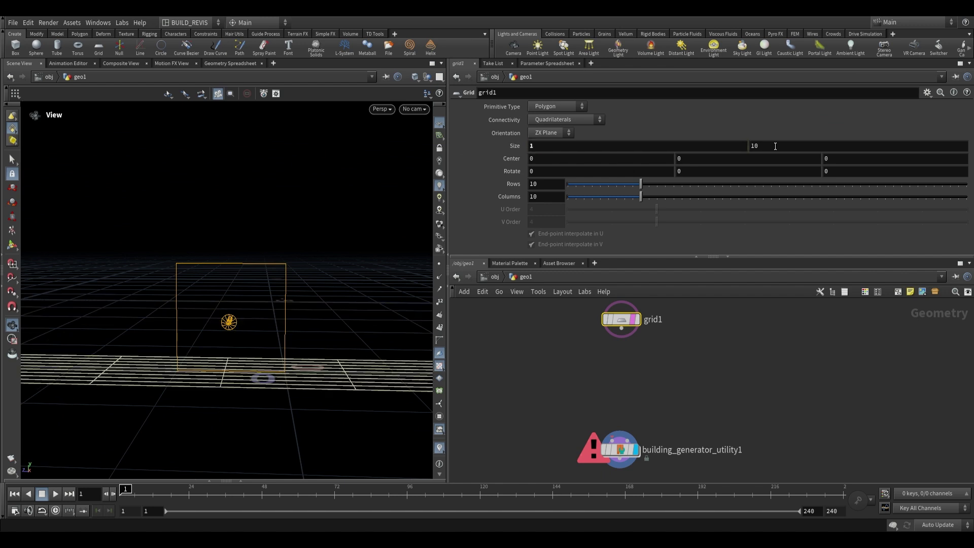
left_click_drag(774, 145, 652, 174)
type("1")
key("Return")
Set grid1 to 2 rows and 2 columns and orient it to the YZ Plane
left_click_drag(341, 283, 344, 299)
type("2")
key("Return")
left_click_drag(543, 184, 518, 198)
type("2")
key("Return")
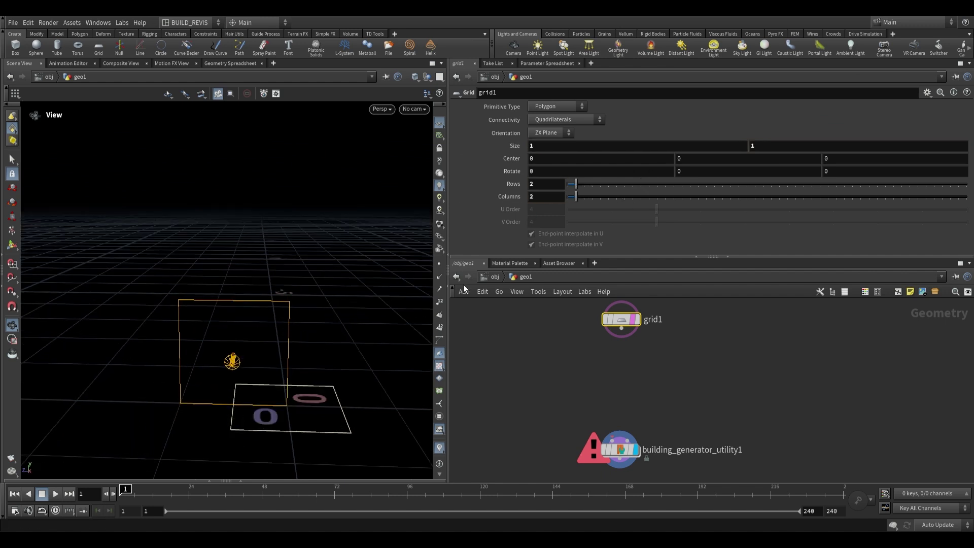
left_click(550, 132)
left_click(552, 122)
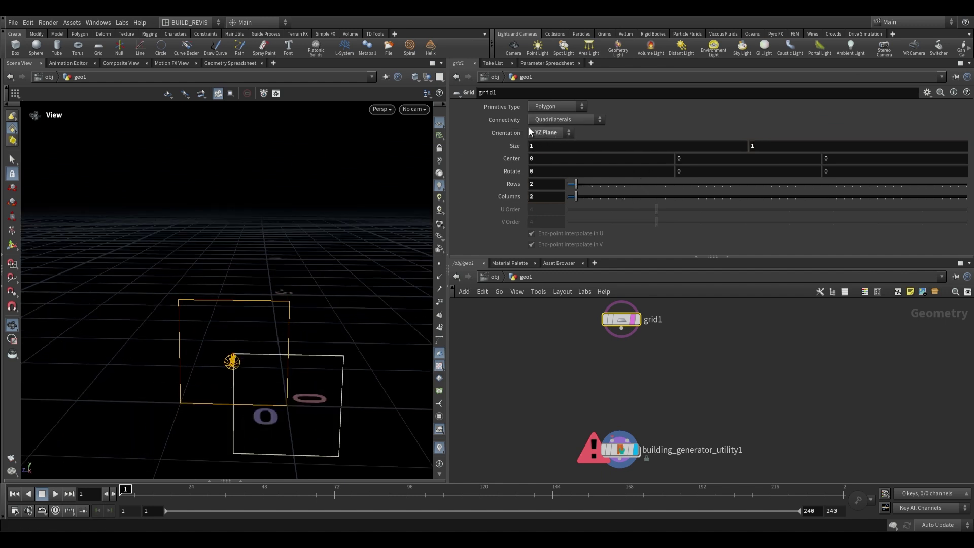
Add a Match Size node below grid1 and wire the grid into it
key("Tab")
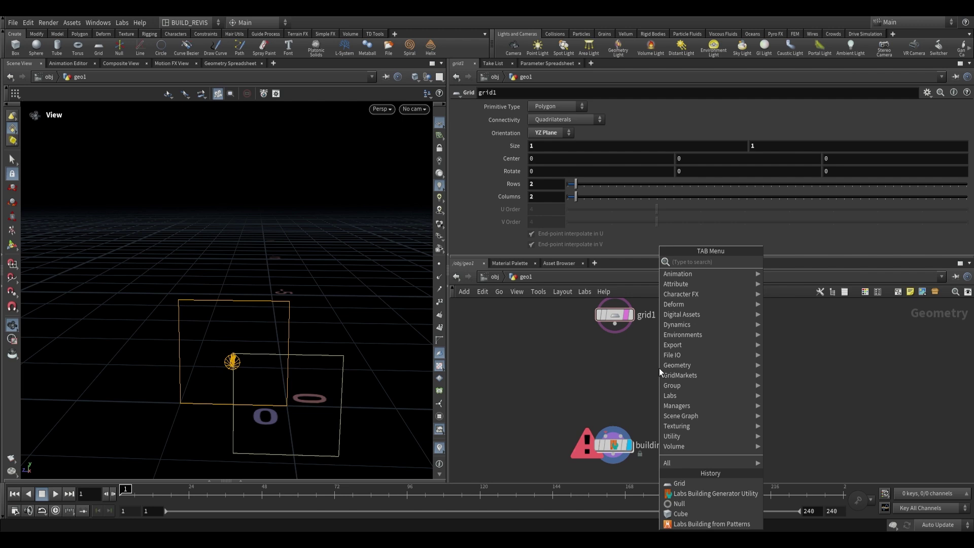
type("match")
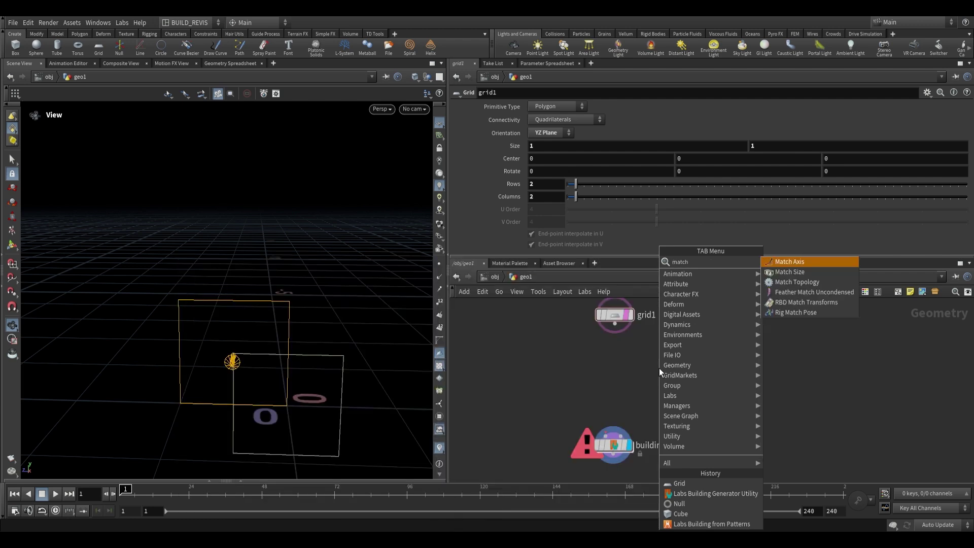
type("size")
key("Return")
left_click(616, 394)
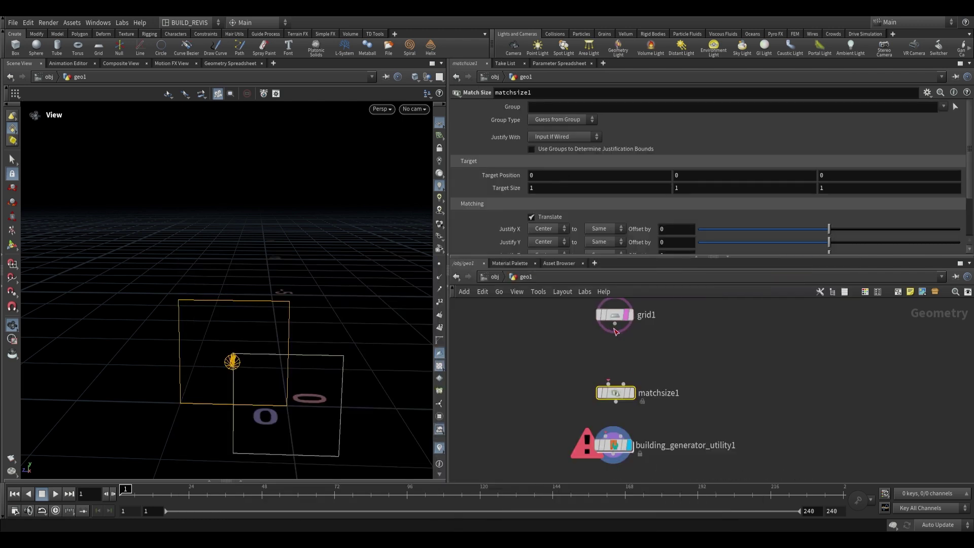
left_click(632, 393)
left_click_drag(616, 394, 644, 389)
Set Justify Y and Justify Z of matchsize1 to Min to align the grid with the module guide
left_click_drag(417, 372, 248, 269)
left_click_drag(313, 332, 325, 338)
scroll(284, 370, "up", 3)
scroll(541, 199, "down", 3)
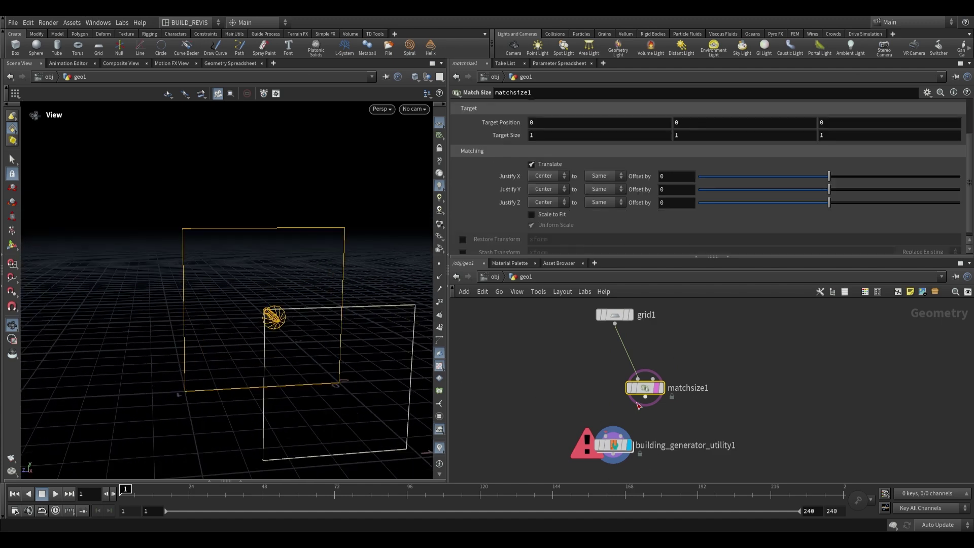
left_click(545, 189)
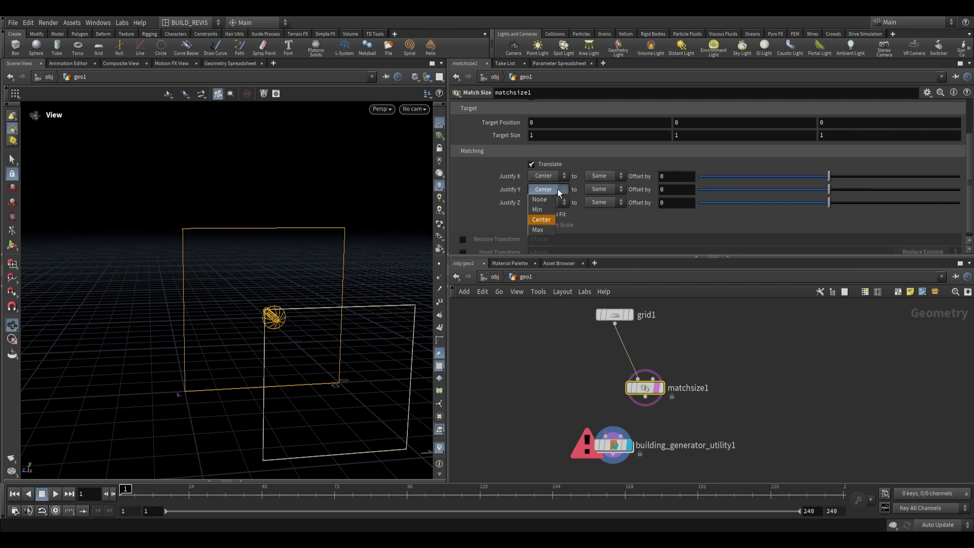
left_click(539, 209)
left_click(545, 202)
left_click(538, 223)
left_click_drag(294, 301, 351, 312)
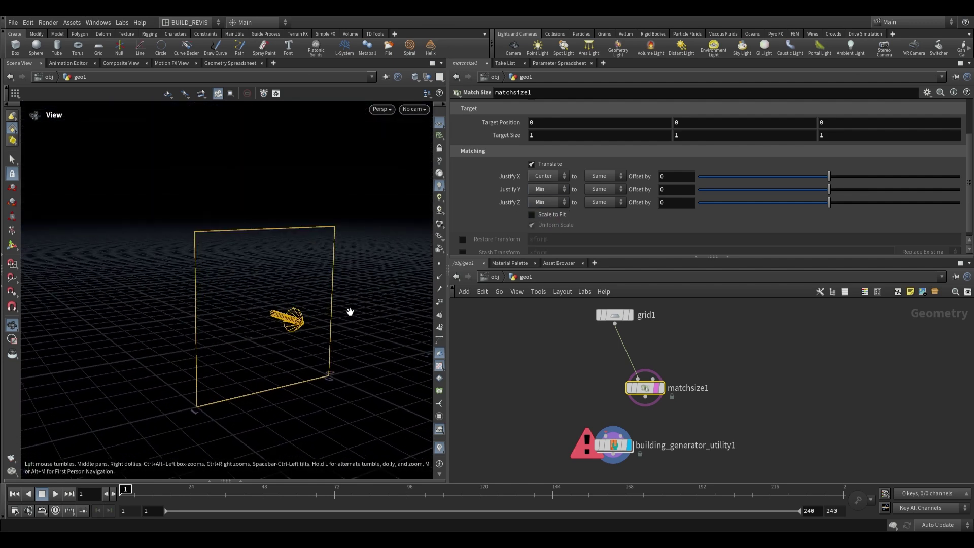
Try a different size for grid1 and undo the change
left_click(616, 315)
middle_click_drag(525, 147, 562, 147)
key("ctrl+z")
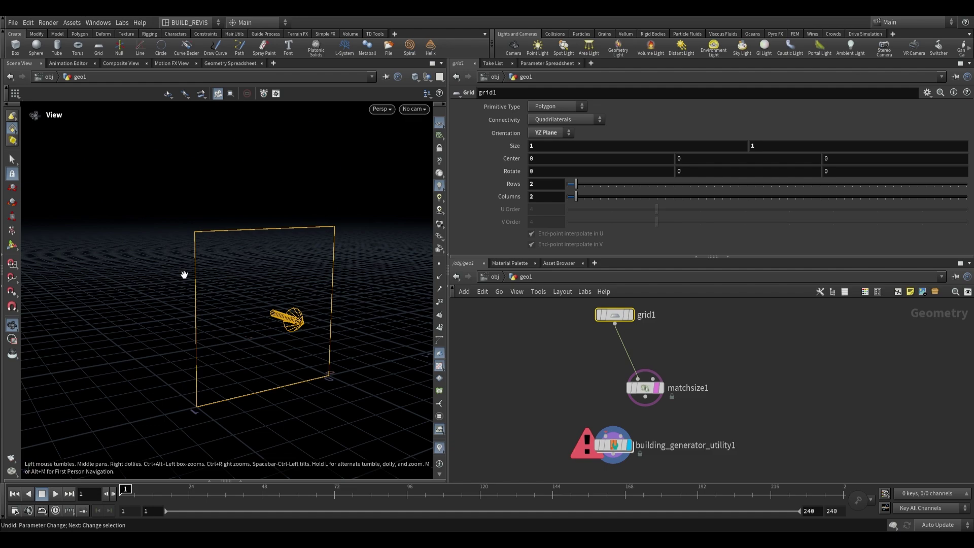
Display matchsize1 and arrange it beneath grid1, leaving room for more nodes above building_generator_utility1
left_click_drag(281, 355, 357, 365)
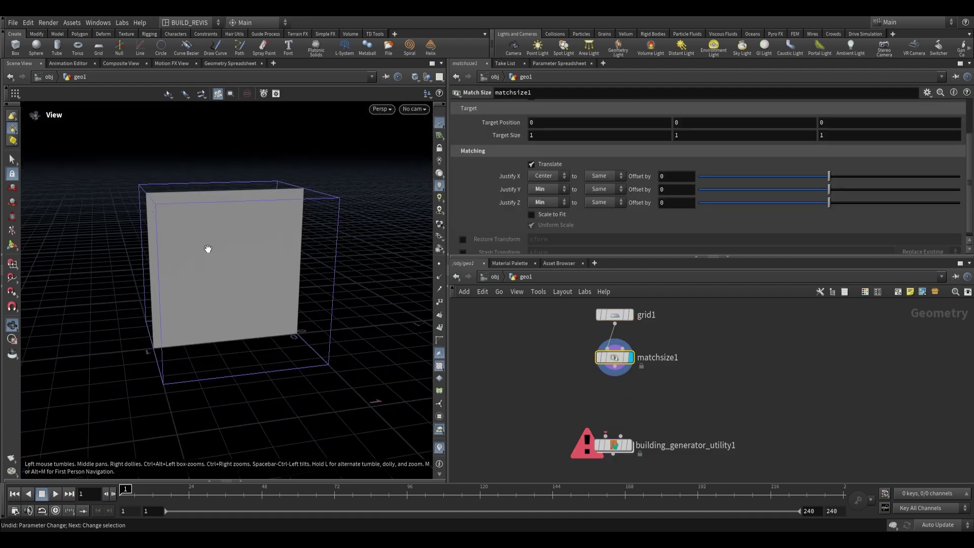
left_click_drag(207, 251, 229, 248)
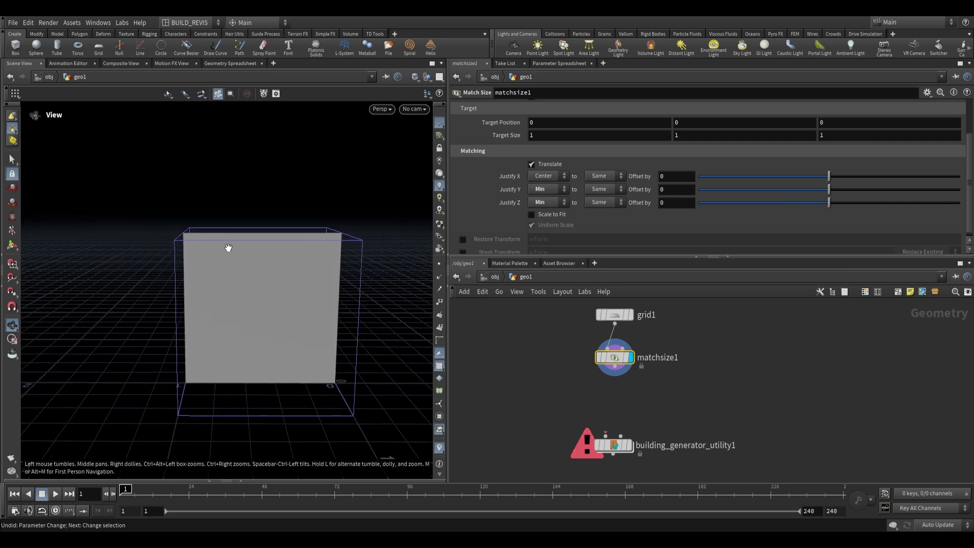
middle_click_drag(653, 335, 638, 368)
left_click_drag(601, 349, 598, 318)
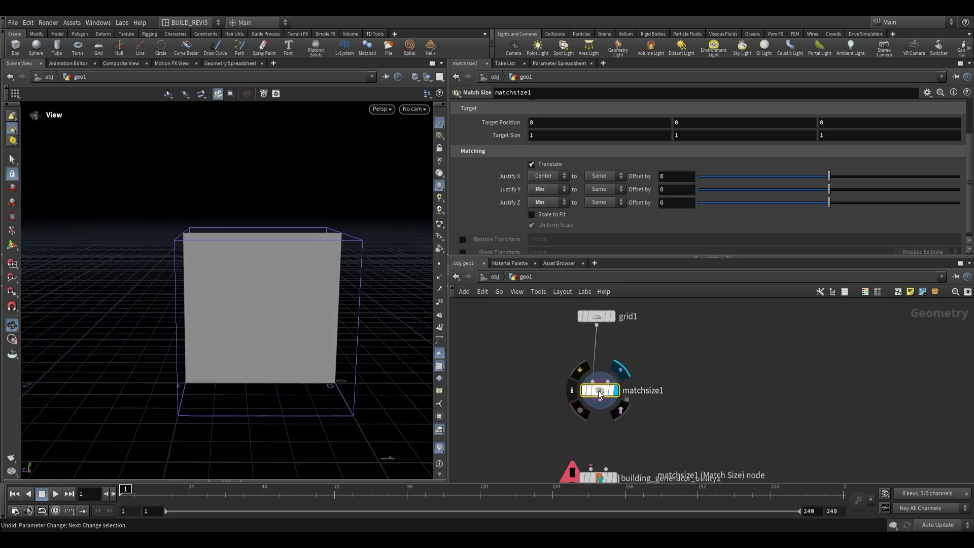
left_click_drag(600, 391, 602, 372)
Add a PolyExtrude node after matchsize1 with a distance of 0.067 and an inset of 0.08
key("Tab")
type("extr")
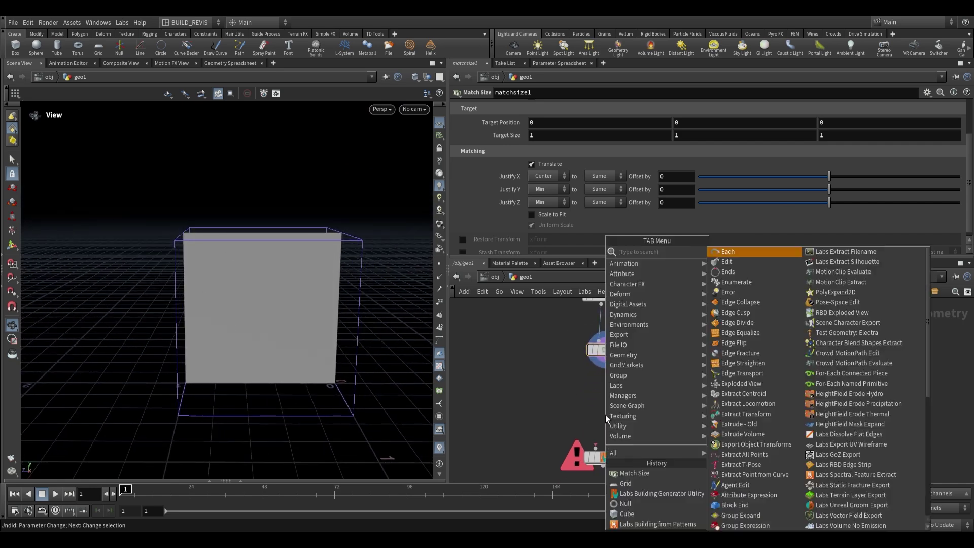
type("ud")
key("Down")
key("Down")
key("Return")
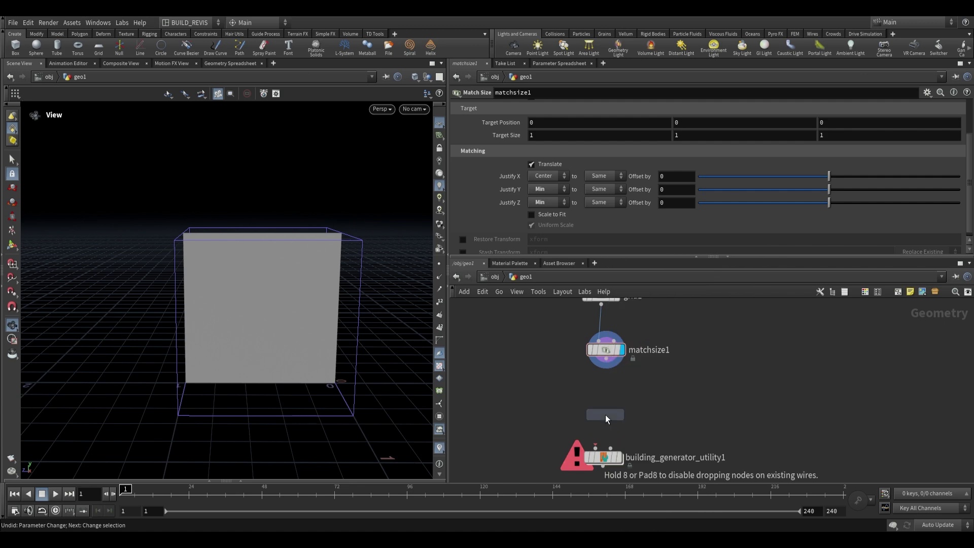
left_click(607, 409)
left_click_drag(764, 171, 791, 170)
left_click_drag(790, 162, 777, 161)
Add a PolyBevel node after polyextrude1 with a distance of 0.005, round shape and 2 divisions
key("Tab")
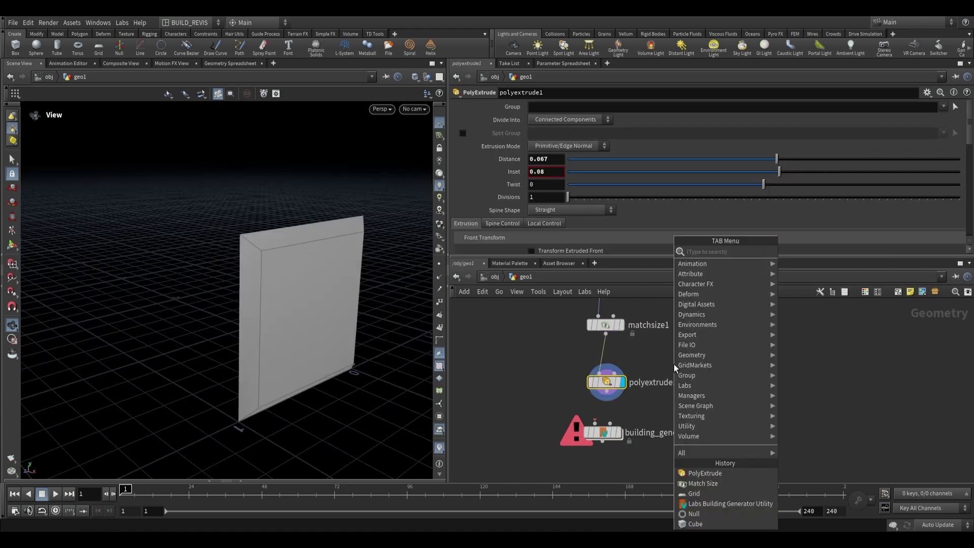
type("poly")
key("Return")
left_click(607, 376)
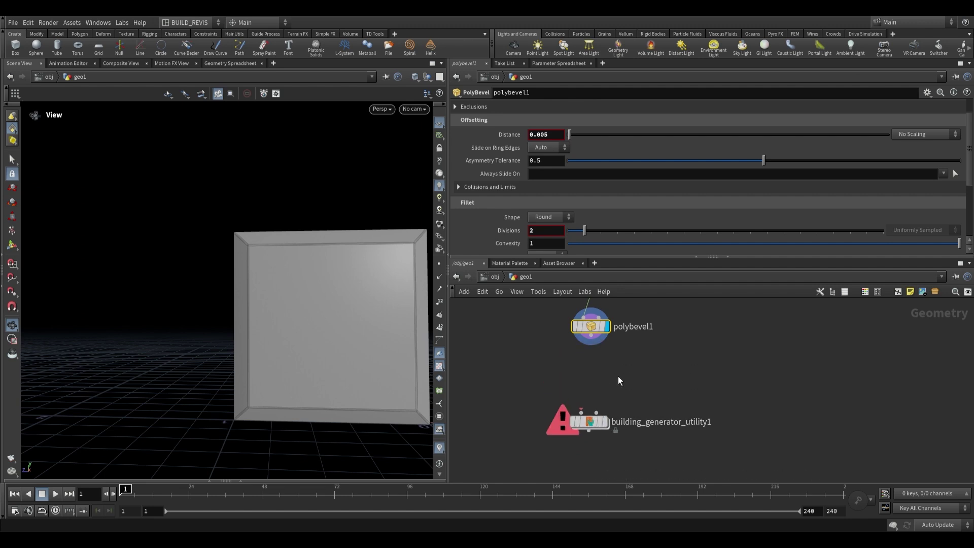
Add a Color node after polybevel1 and set its color to pink (1, 0.522455, 0.469306)
key("Tab")
type("co")
key("Return")
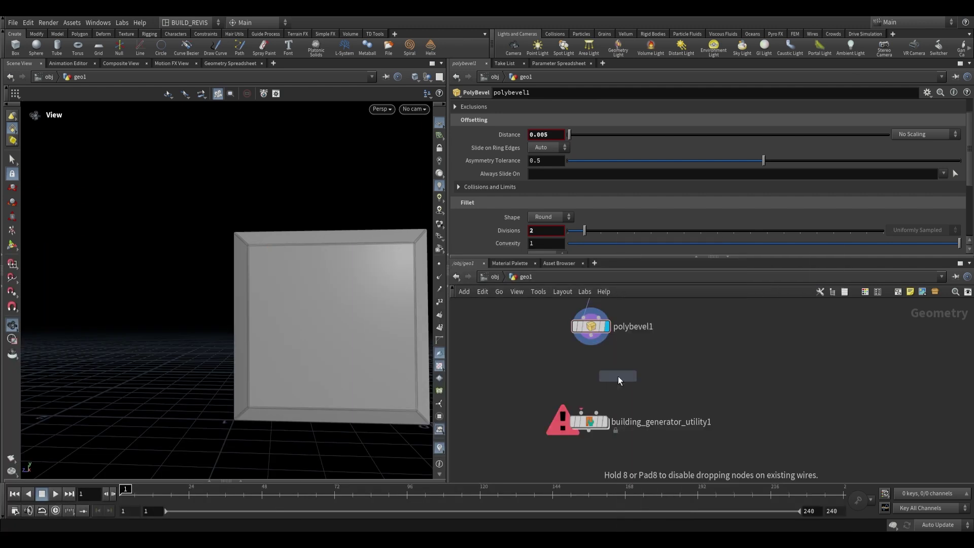
left_click(616, 374)
left_click(539, 170)
left_click_drag(436, 160, 446, 159)
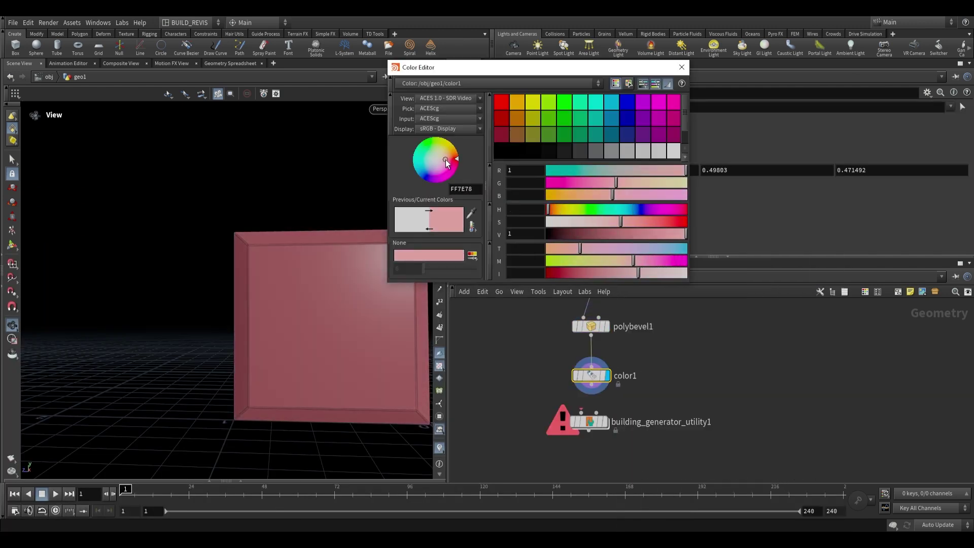
left_click(681, 67)
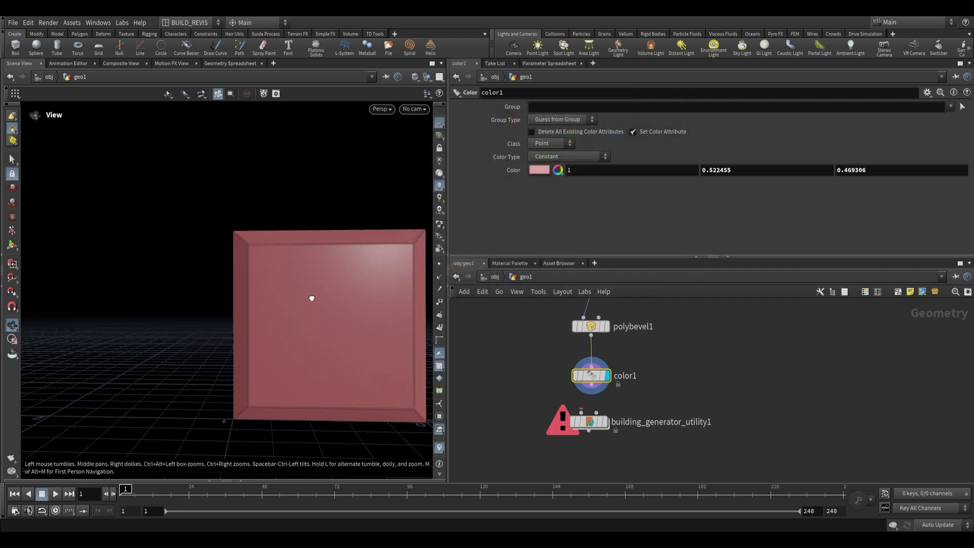
Wire color1 into building_generator_utility1 and display the utility to check the wall panel against the guide
left_click_drag(600, 440, 611, 462)
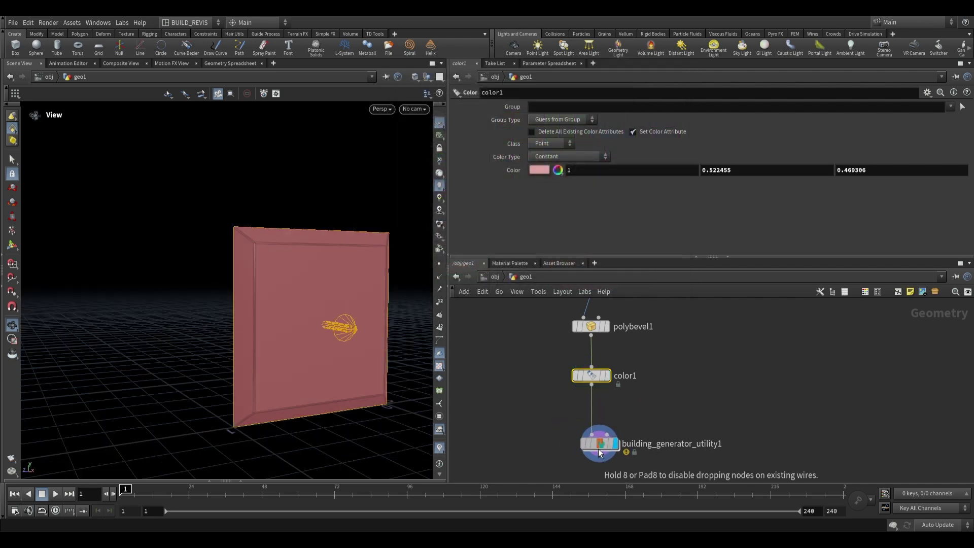
left_click_drag(337, 289, 304, 238)
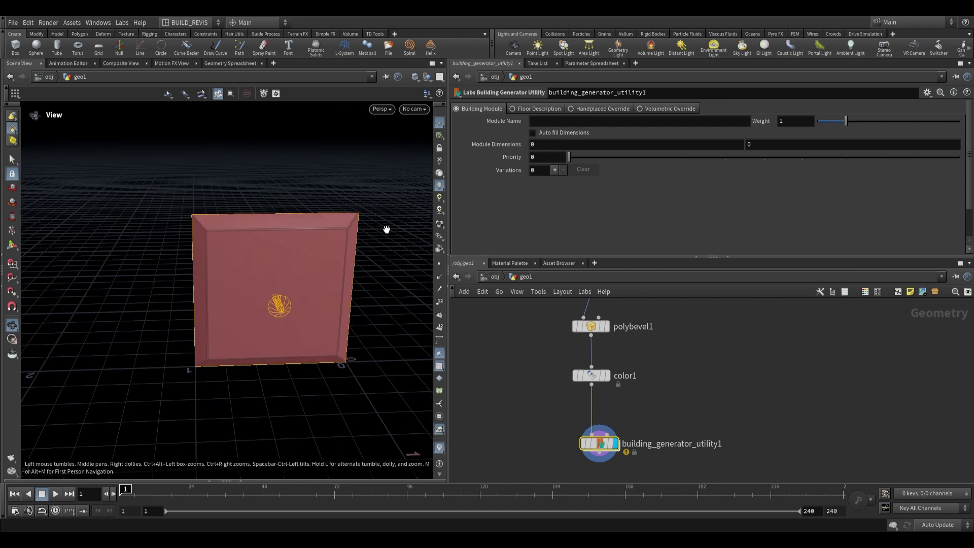
left_click_drag(385, 228, 309, 189)
left_click_drag(279, 278, 256, 256)
Set the module name of building_generator_utility1 to PinkWall
left_click(589, 122)
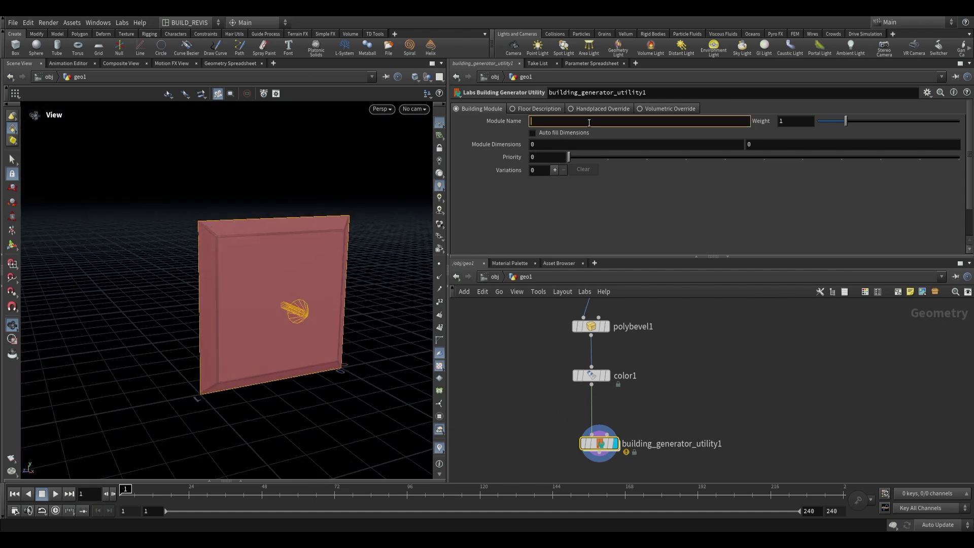
type("PinkWall")
key("Return")
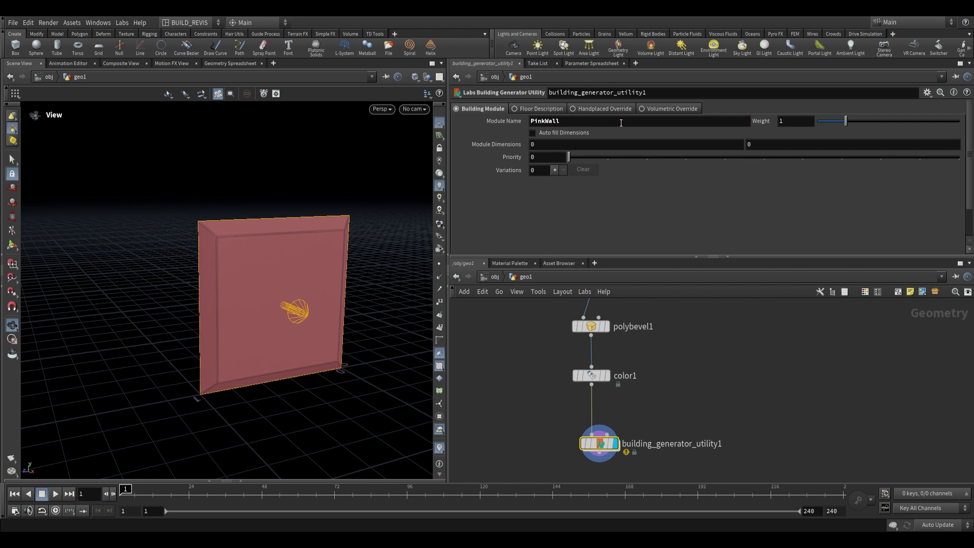
left_click_drag(609, 122, 530, 121)
left_click(705, 390)
left_click_drag(287, 262, 309, 277)
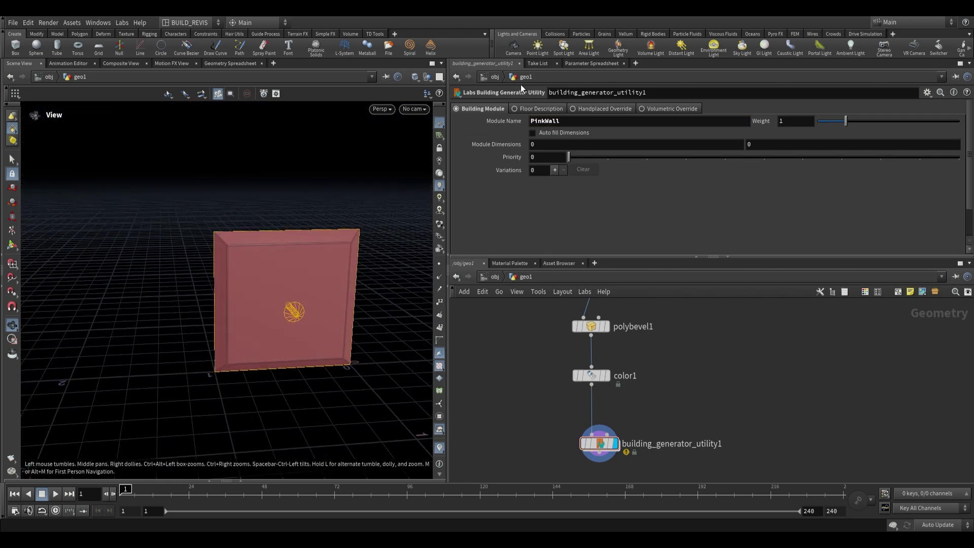
Add a Null node after building_generator_utility1 and rename it PINK_WALL_MODULE
scroll(663, 395, "down", 3)
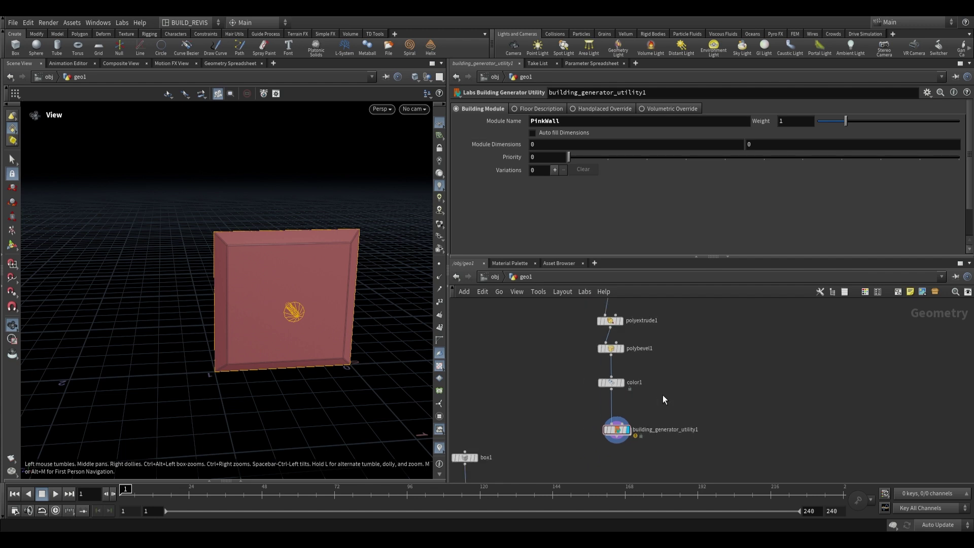
key("Tab")
type("nul")
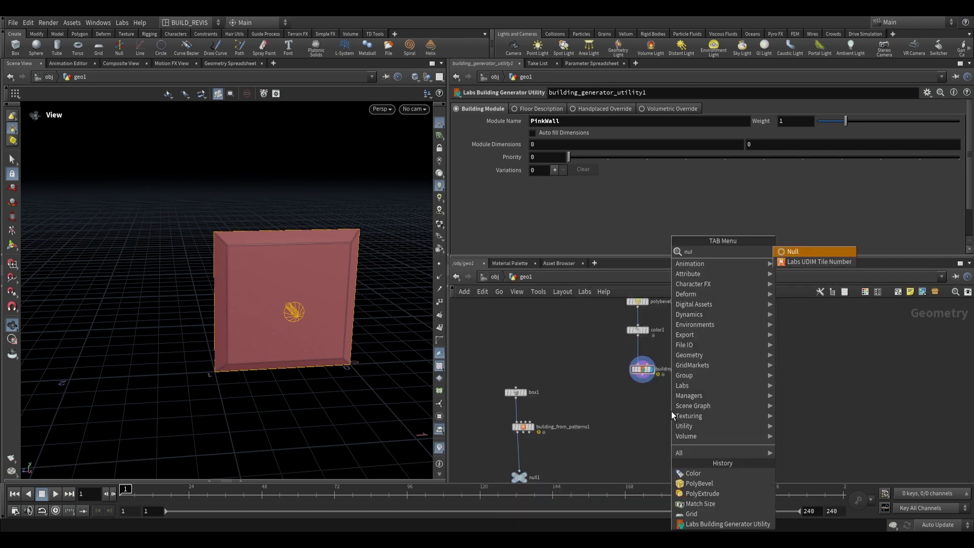
key("Return")
scroll(659, 414, "up", 3)
left_click(629, 399)
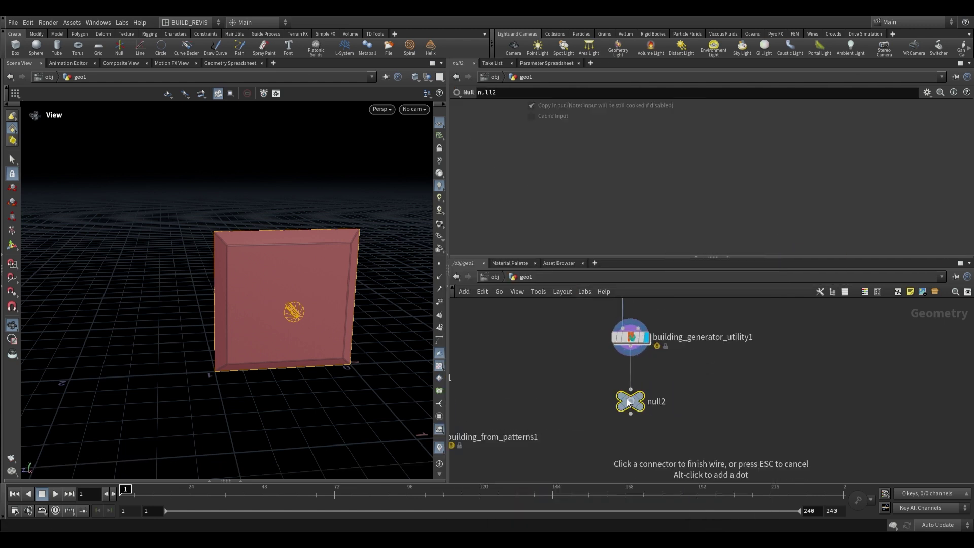
double_click(660, 402)
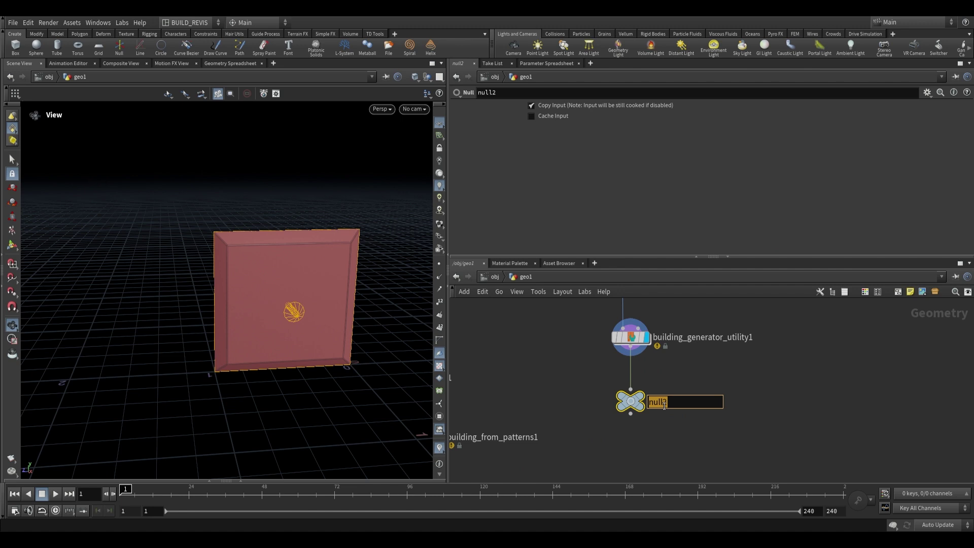
type("PINK_WALL_MODULE")
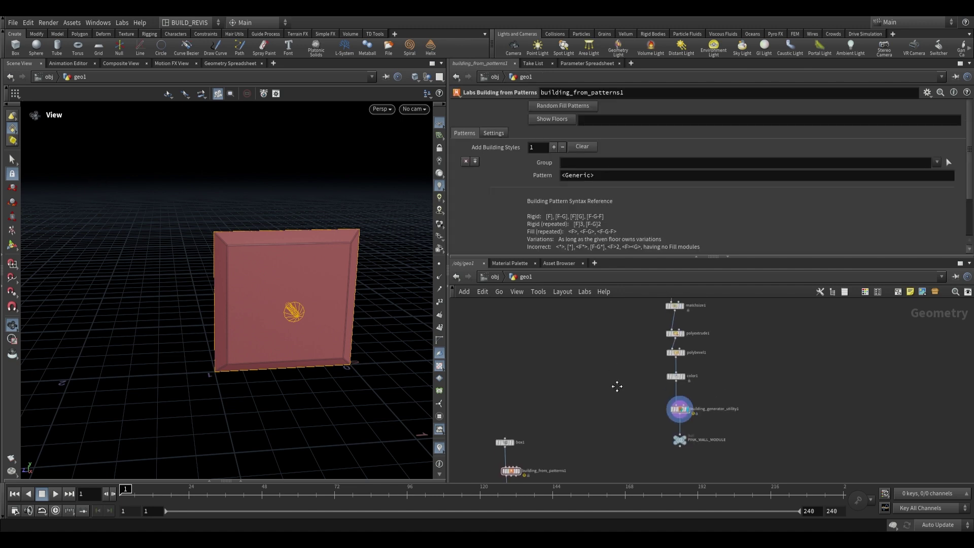
Add a second Labs Building Generator Utility node beside the pink wall chain, near grid1
middle_click_drag(618, 386, 626, 376)
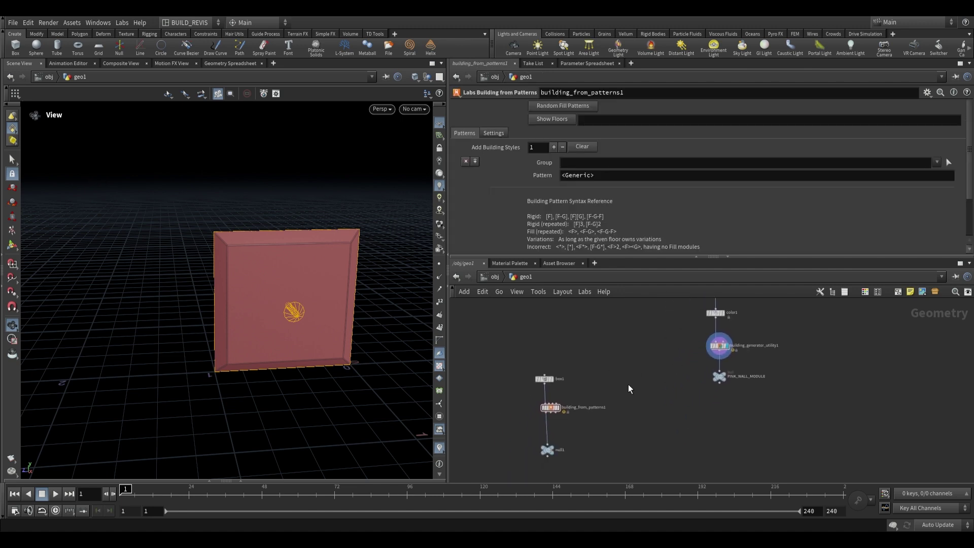
scroll(628, 385, "up", 3)
scroll(689, 378, "down", 3)
middle_click_drag(690, 379, 657, 407)
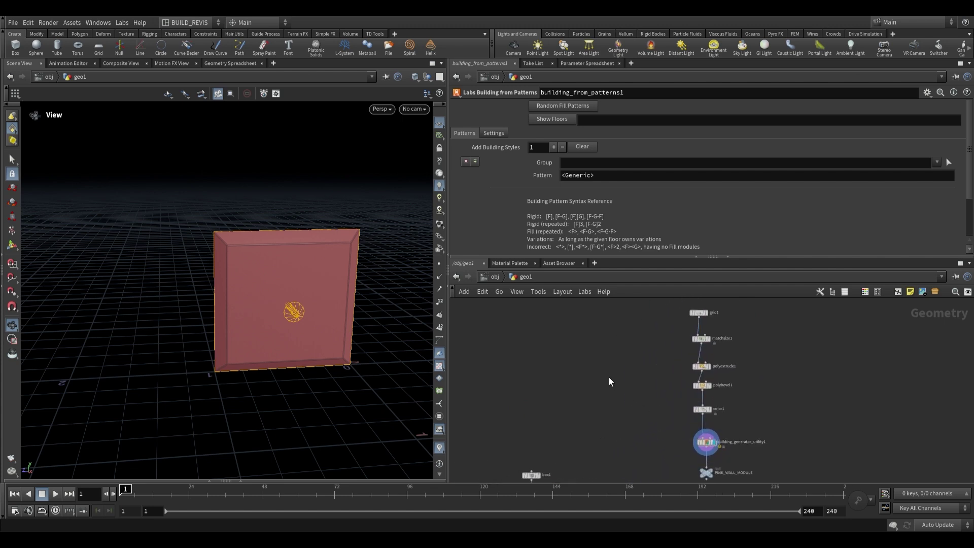
key("Tab")
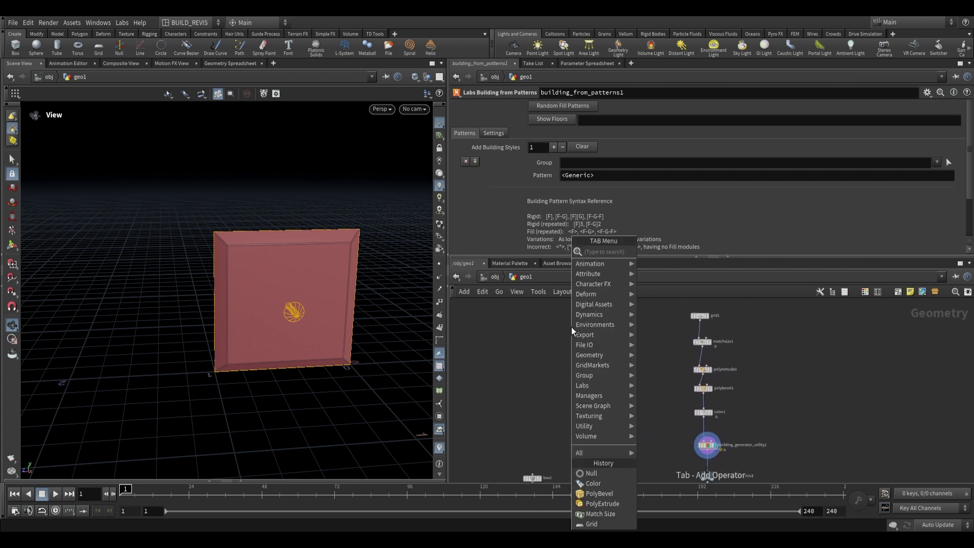
type("bu")
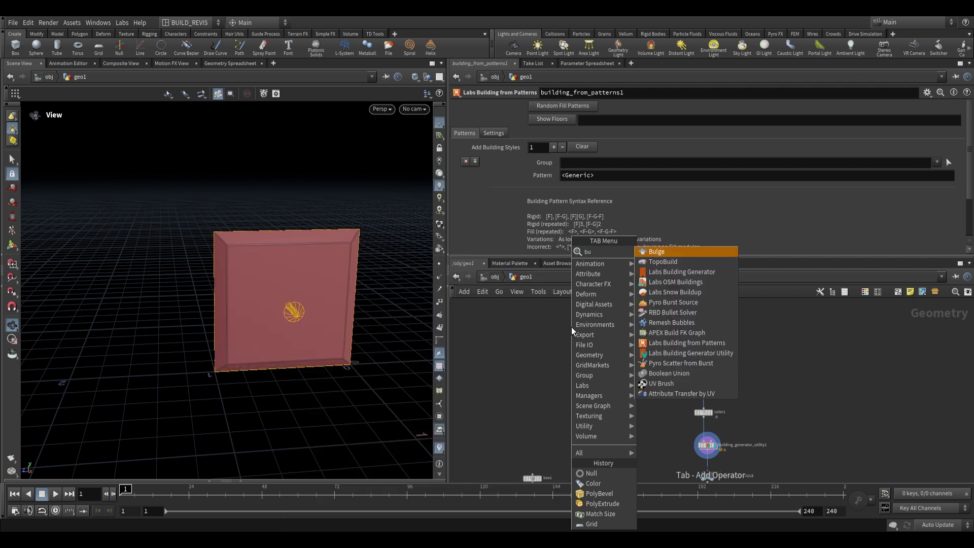
type("ildin")
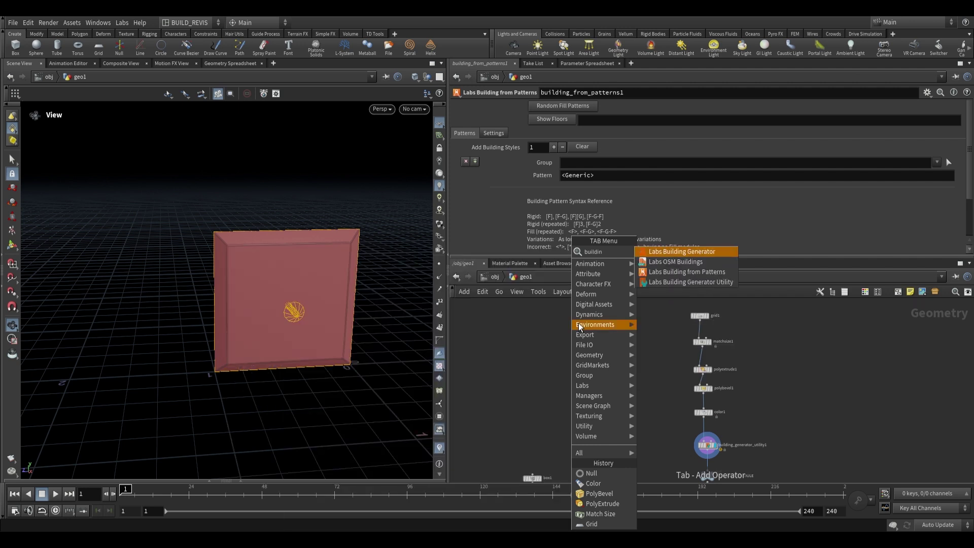
left_click(702, 282)
left_click(616, 324)
scroll(616, 322, "up", 3)
left_click_drag(589, 316, 599, 349)
scroll(603, 333, "up", 2)
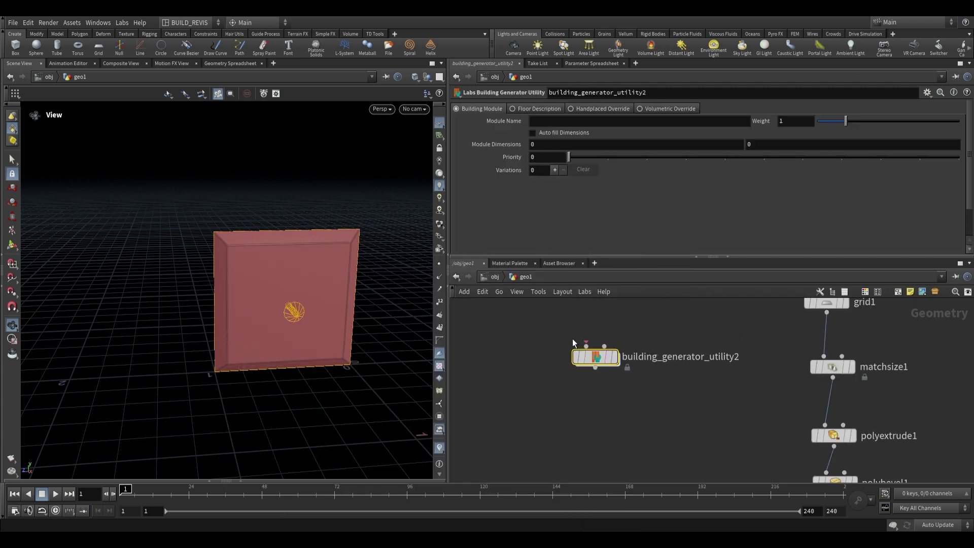
Switch building_generator_utility2 from Building Module to Floor Description mode
scroll(625, 362, "down", 2)
middle_click_drag(632, 353, 629, 376)
left_click(537, 109)
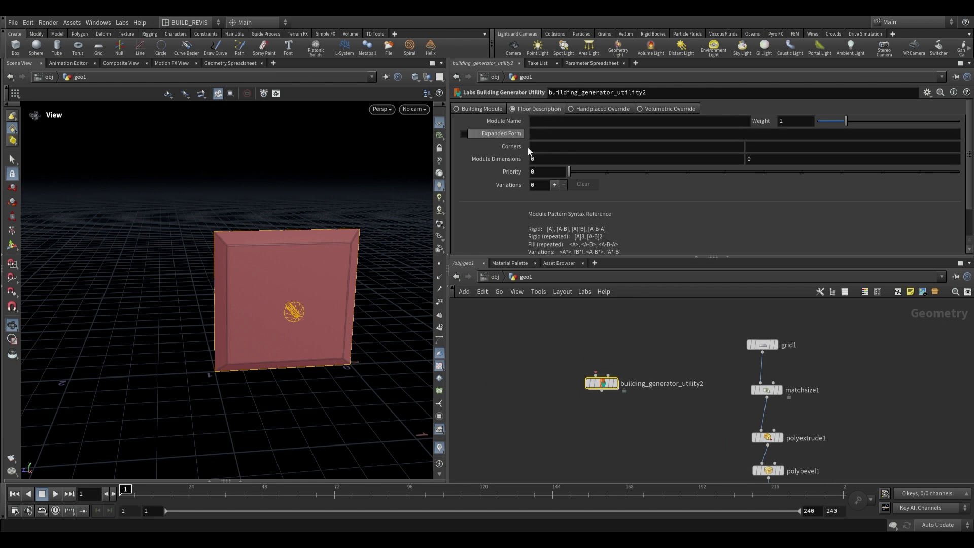
scroll(635, 294, "up", 1)
mouse_move(590, 394)
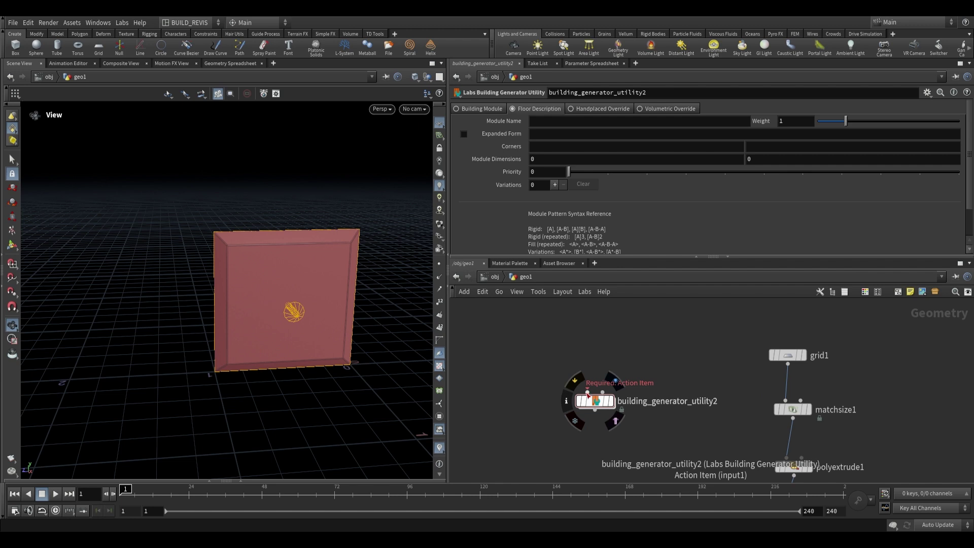
middle_click_drag(587, 394, 590, 408)
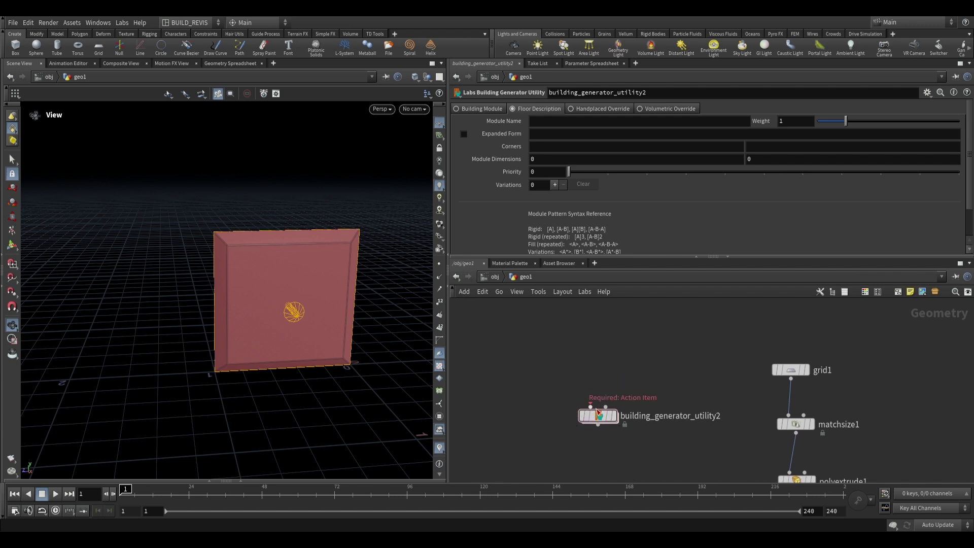
scroll(591, 378, "up", 1)
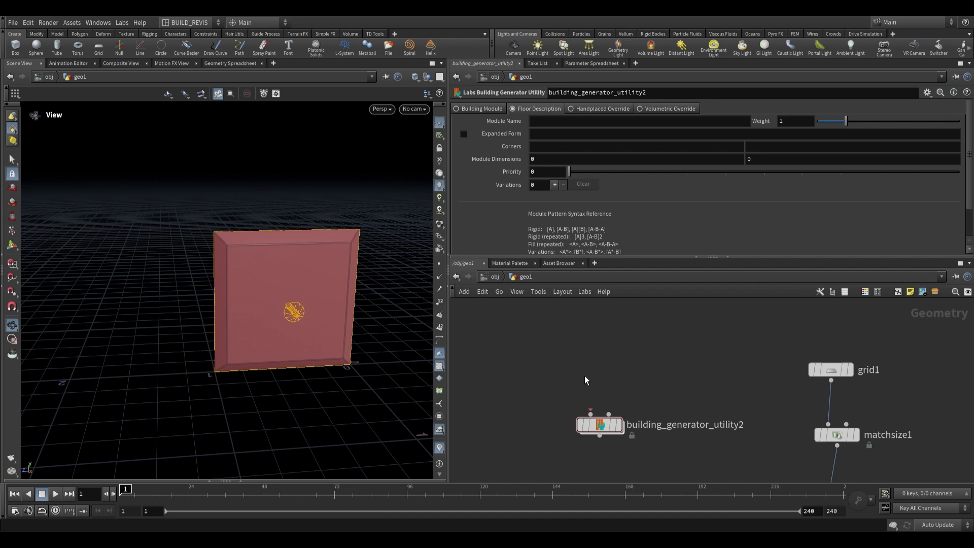
Place an Add node above building_generator_utility2 and give it one point at the origin
key("Tab")
type("add")
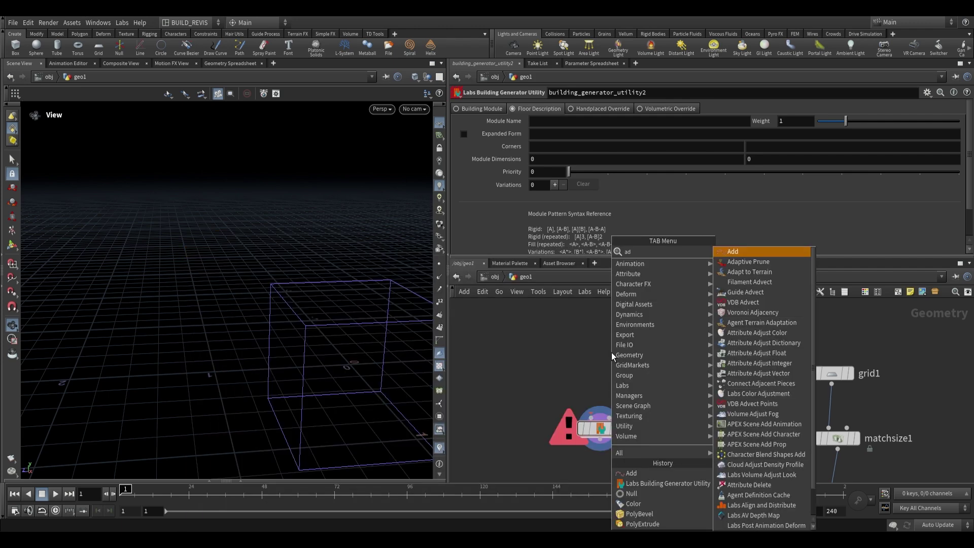
left_click(746, 245)
left_click(588, 345)
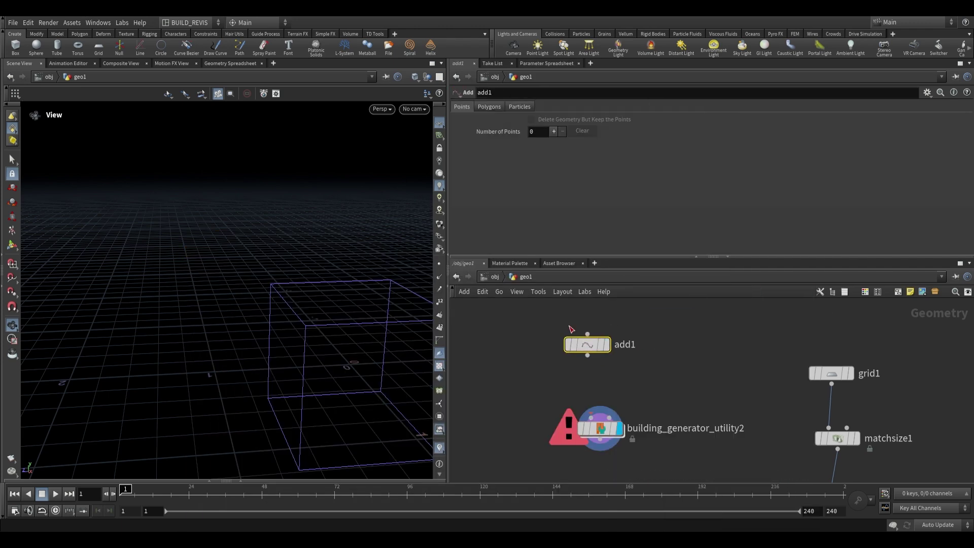
left_click(554, 131)
middle_click(588, 345)
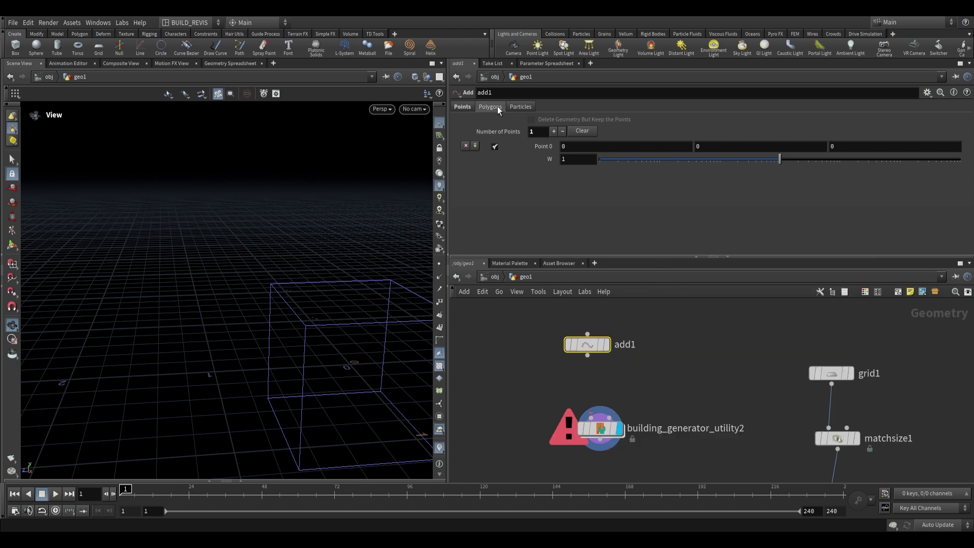
Make a polygon from point 0 in add1 and check the node's geometry info
left_click(490, 106)
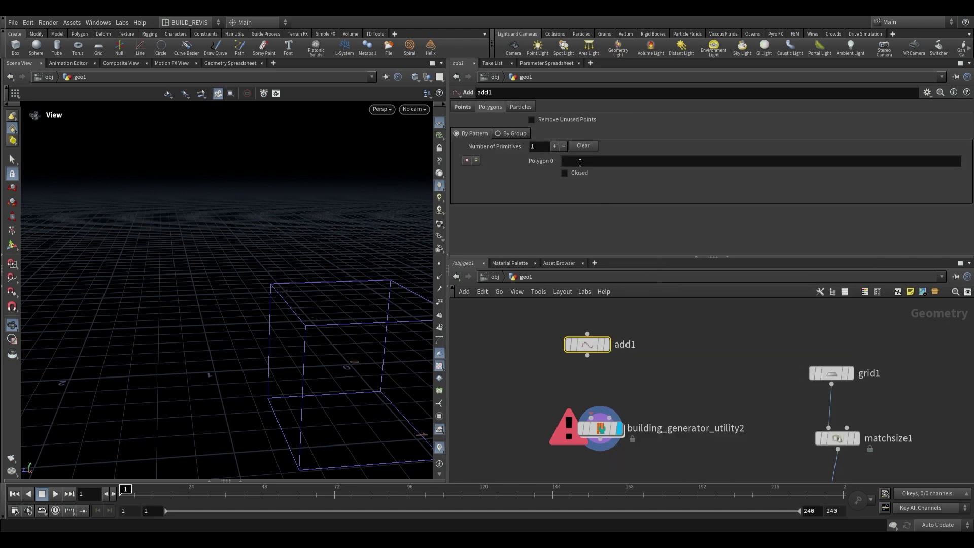
left_click(561, 161)
type("0")
key("Return")
middle_click(587, 345)
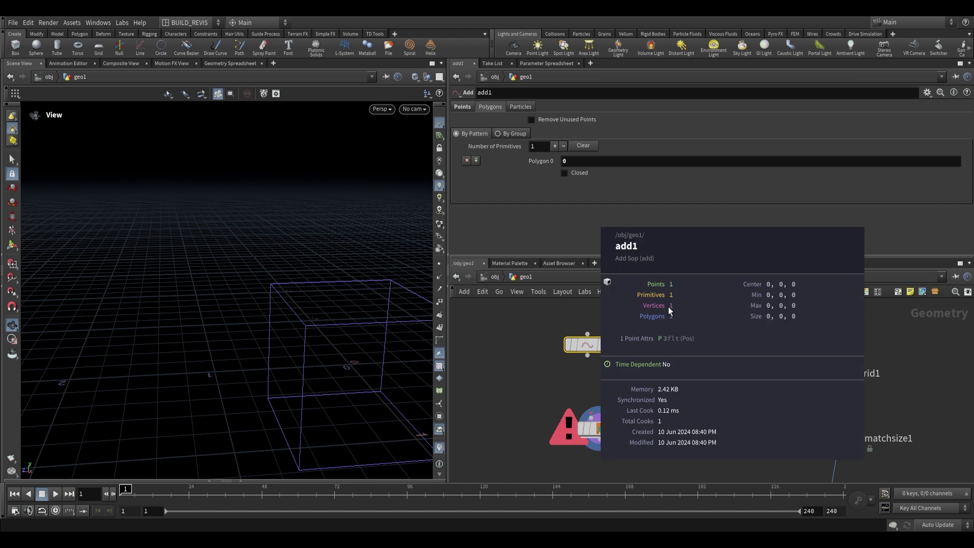
Wire add1 into the required Action Item input of building_generator_utility2
left_click_drag(588, 355, 591, 417)
mouse_move(601, 430)
left_mouse_down()
mouse_move(584, 415)
mouse_move(592, 414)
left_mouse_up()
key("h")
Add a Null node after building_generator_utility2 and rename it BASIC_FLOOR
key("Tab")
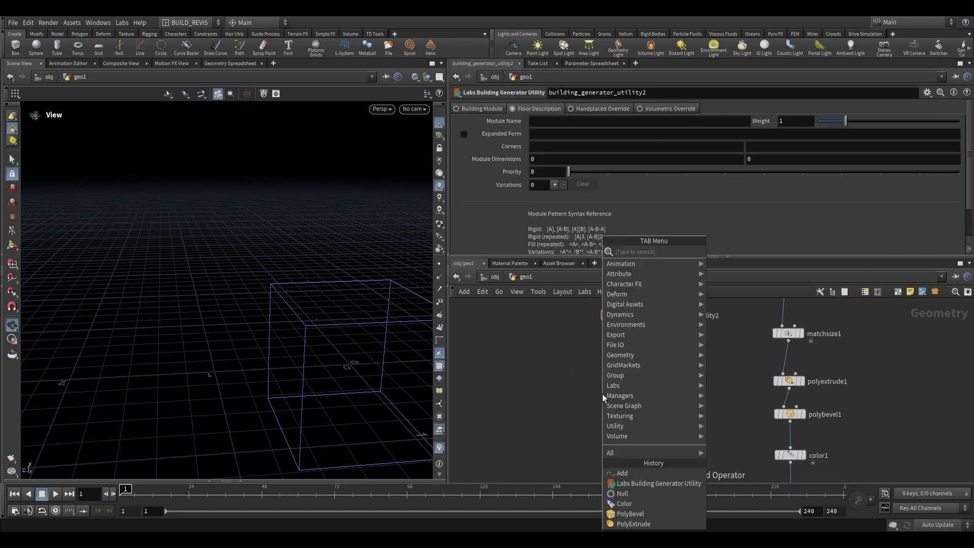
type("nul")
key("Return")
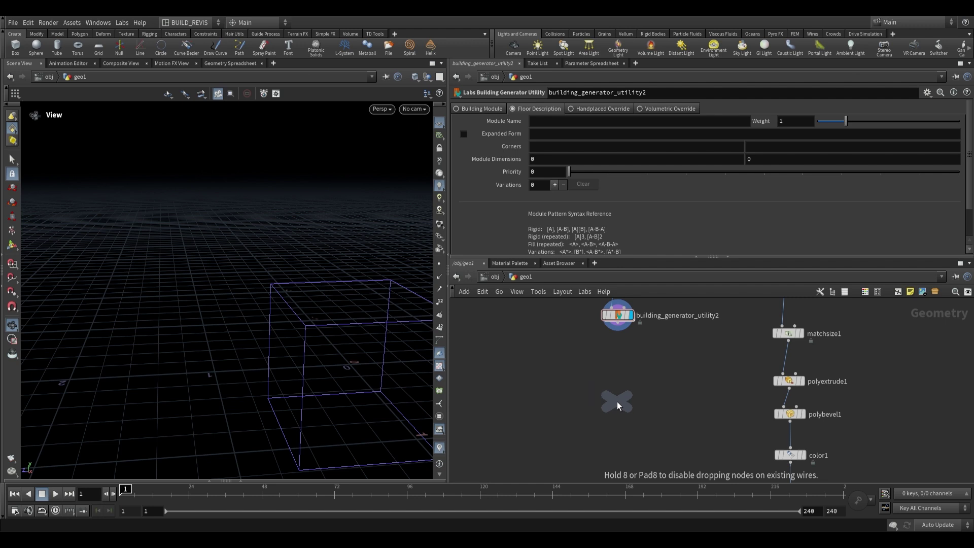
left_click(623, 409)
left_click(651, 412)
type("BASIC_FLOOR")
key("Return")
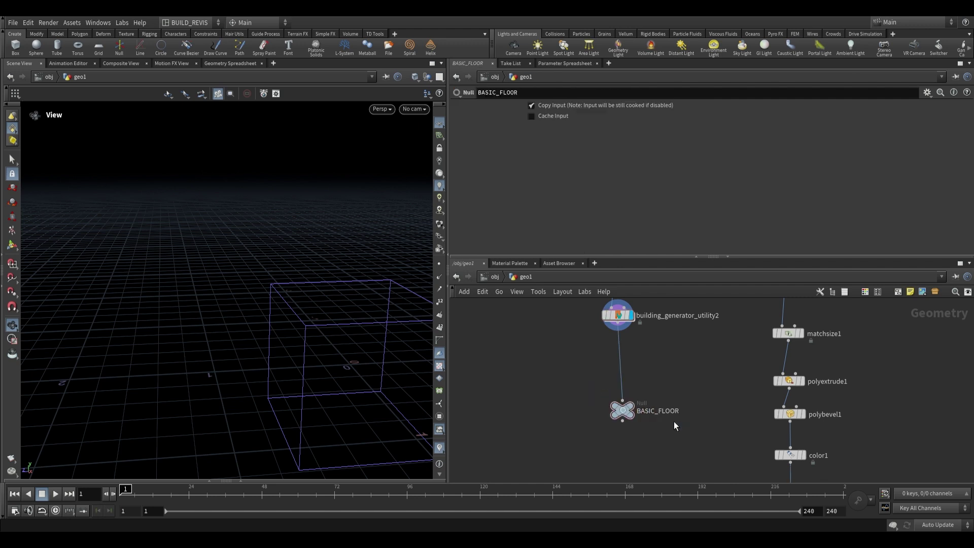
Set the module name of building_generator_utility2 to BasicFloor
left_click(618, 316)
middle_click_drag(648, 327, 626, 390)
scroll(626, 389, "down", 1)
scroll(623, 401, "up", 2)
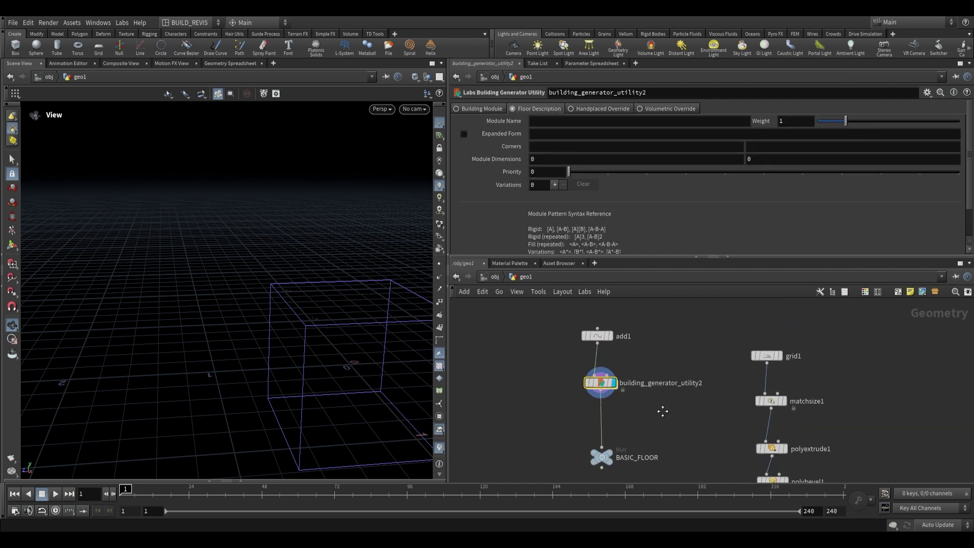
left_click(540, 122)
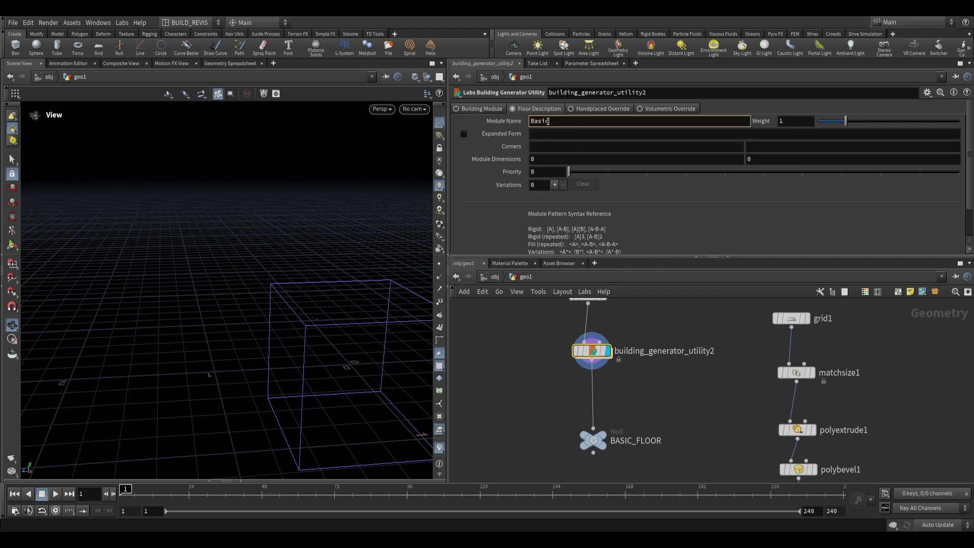
type("BasicFloor")
key("Return")
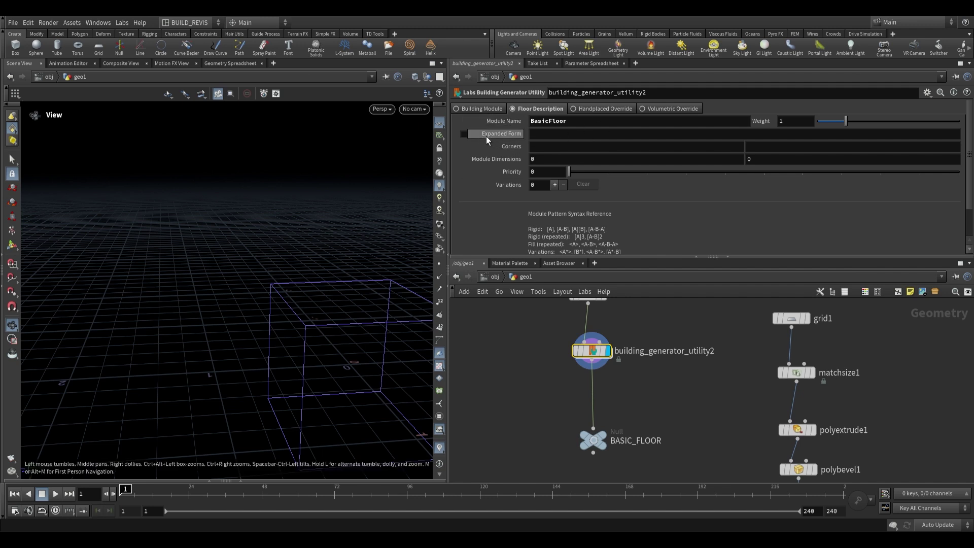
Enable the Expanded Form of BasicFloor and set it to <PinkWall>, displaying building_generator_utility1 for reference
left_click(464, 134)
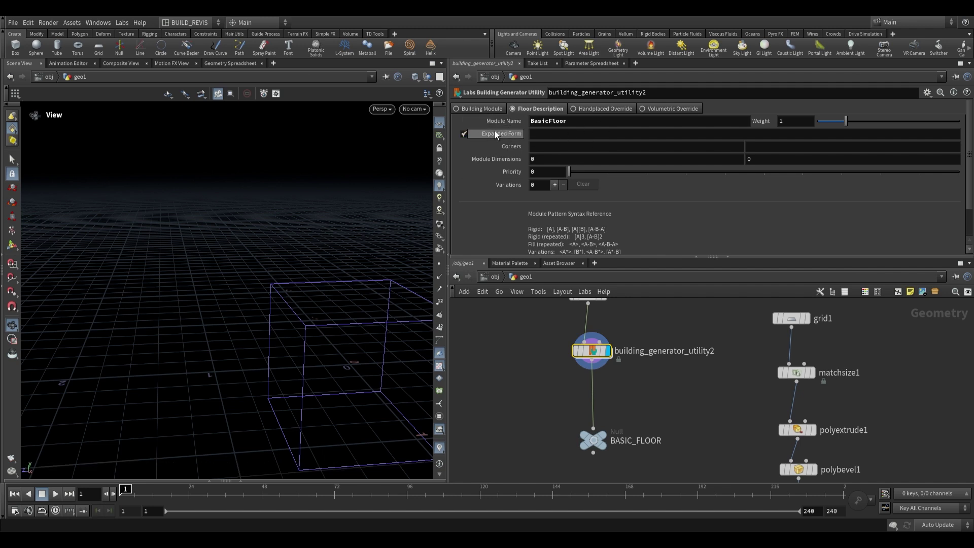
scroll(545, 190, "down", 3)
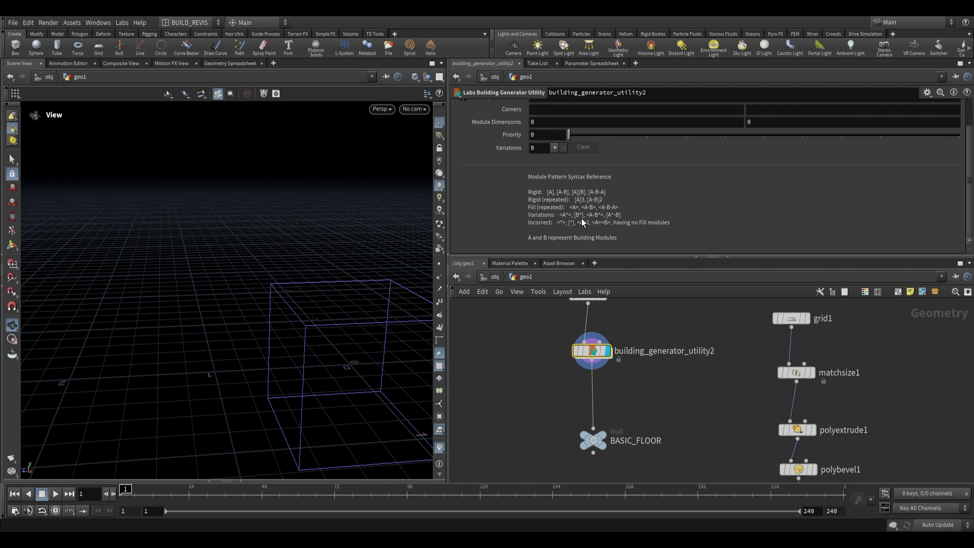
scroll(534, 211, "up", 3)
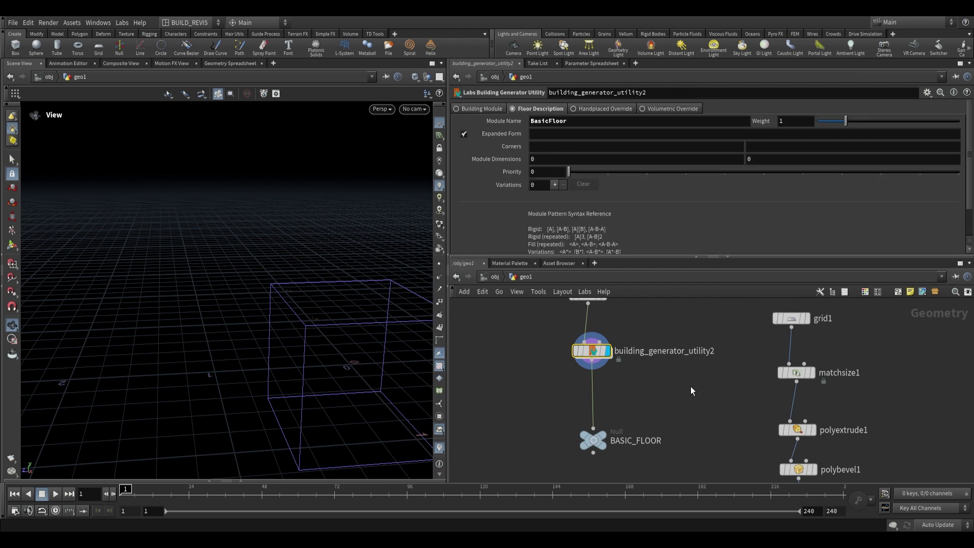
middle_click_drag(717, 391, 641, 300)
middle_click_drag(704, 438, 652, 333)
scroll(679, 375, "up", 2)
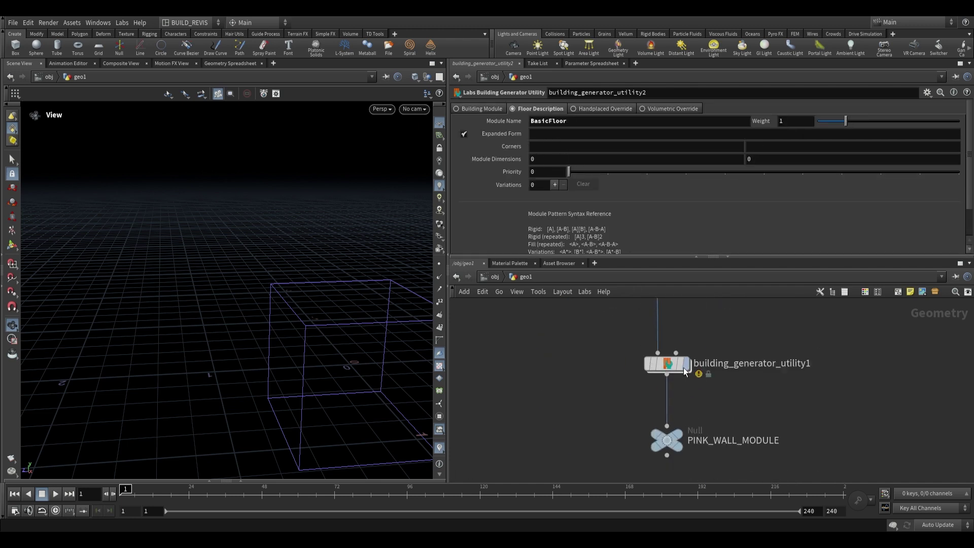
left_click(685, 364)
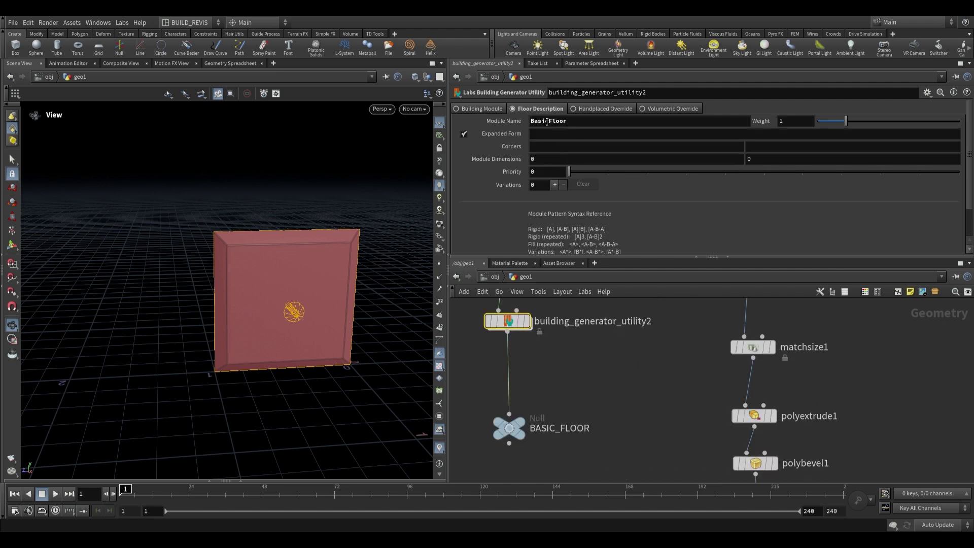
left_click(541, 135)
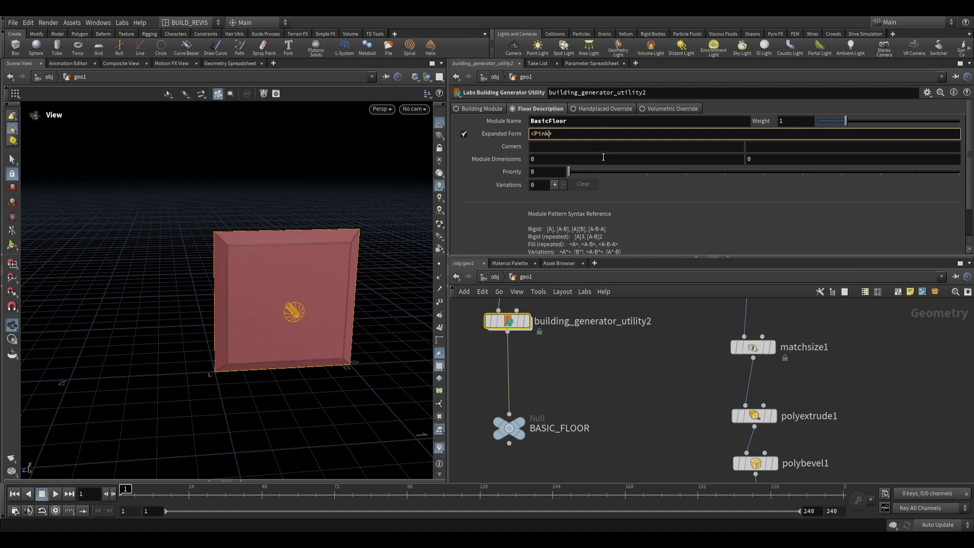
key("Return")
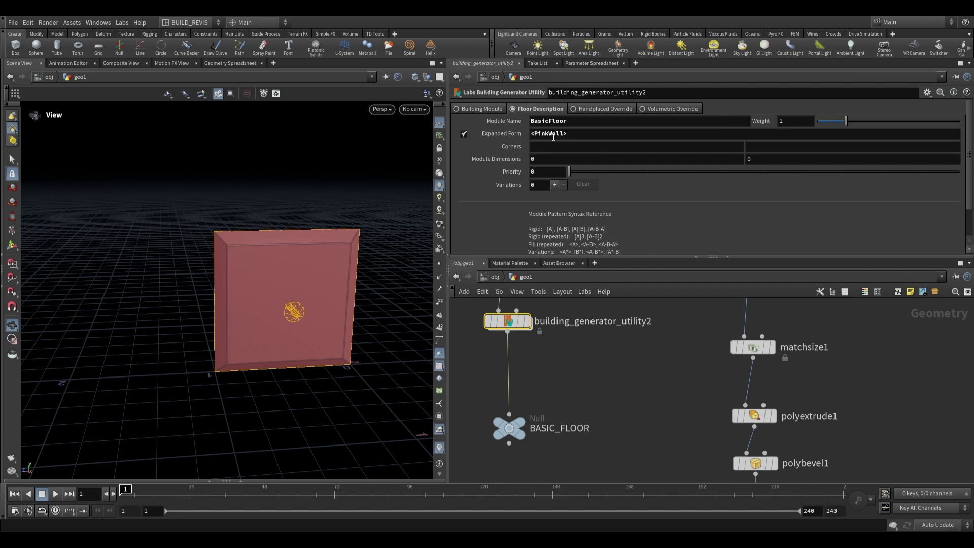
Compare the module name on building_generator_utility1 with the expanded form entered on building_generator_utility2
middle_click_drag(665, 375, 622, 311)
scroll(622, 312, "down", 2)
left_click(695, 438)
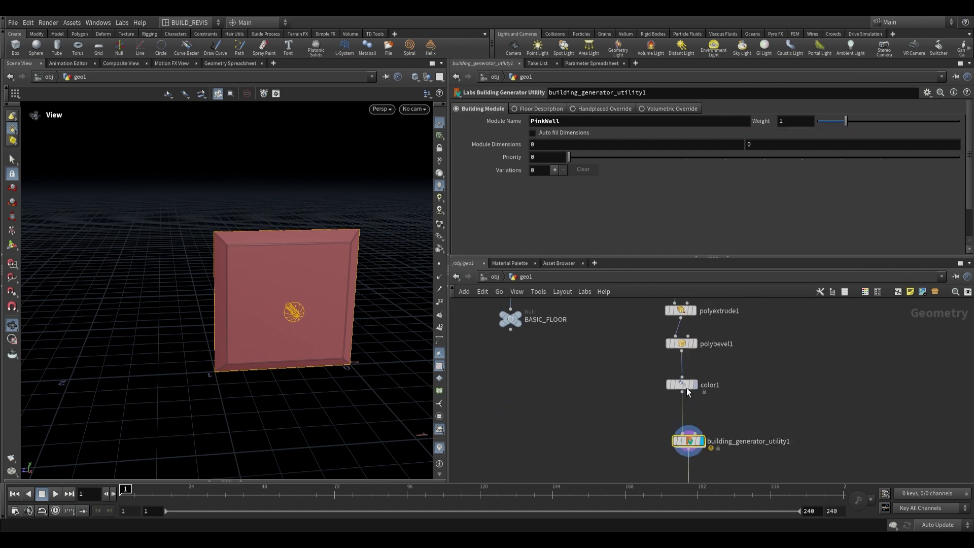
middle_click_drag(519, 305, 578, 399)
scroll(574, 357, "up", 2)
left_click(571, 331)
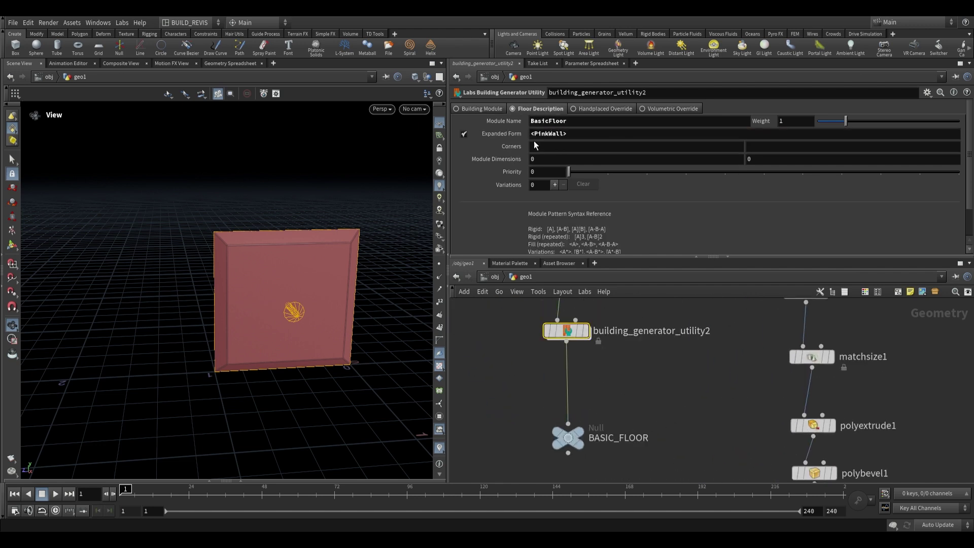
middle_click_drag(563, 304, 595, 365)
scroll(595, 364, "down", 1)
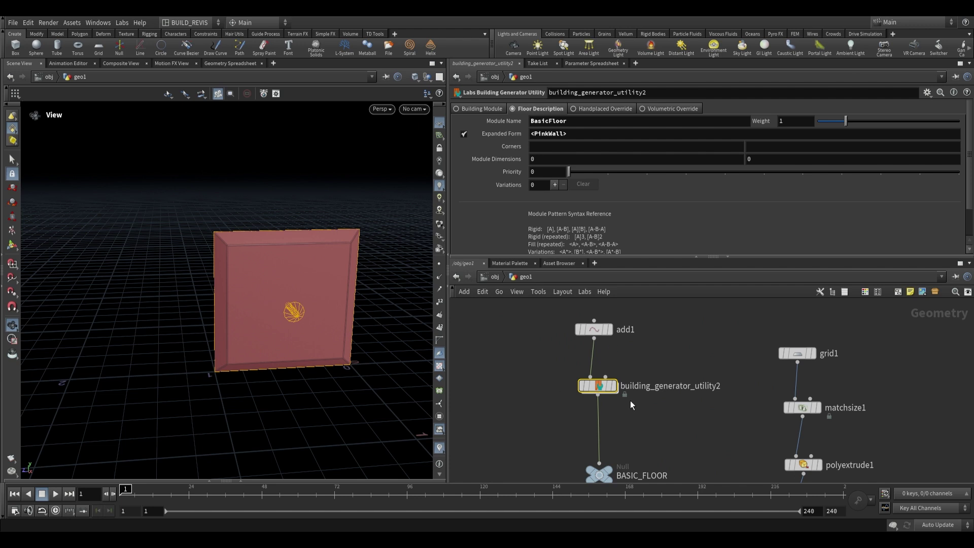
Move the whole pink wall node chain up so its end Null lines up with BASIC_FLOOR
scroll(677, 432, "down", 6)
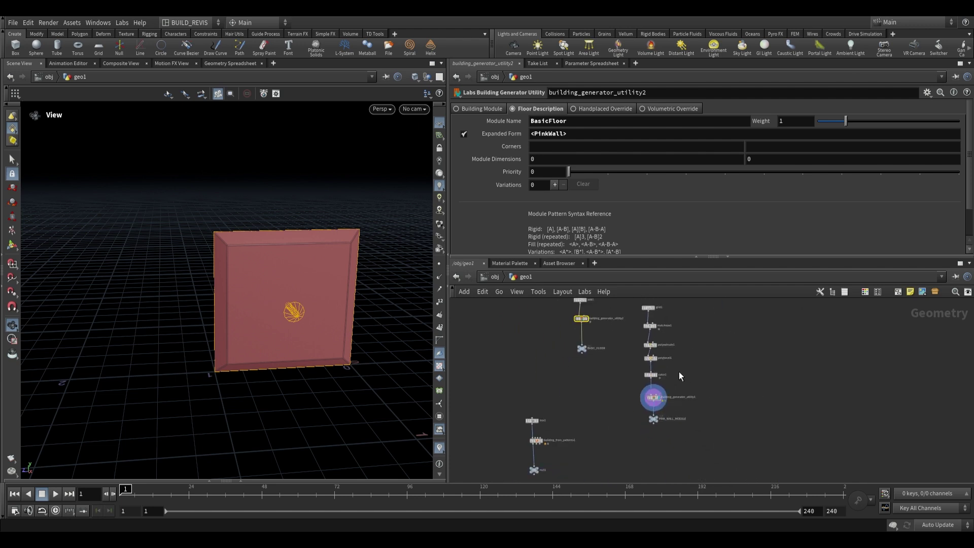
left_click_drag(643, 455, 682, 325)
scroll(649, 421, "up", 4)
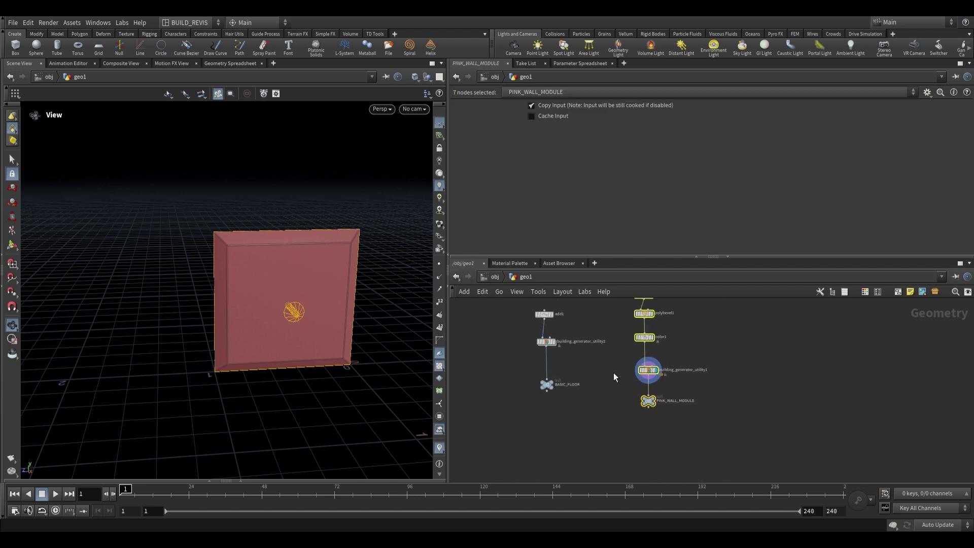
left_click_drag(656, 367, 662, 344)
left_click(635, 388)
middle_click_drag(576, 436, 581, 401)
scroll(582, 443, "up", 2)
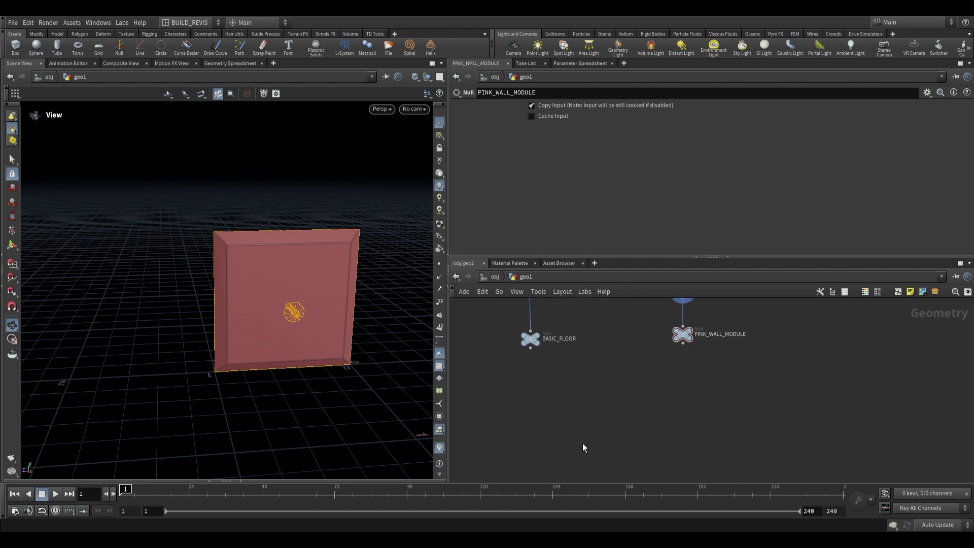
Add a Merge node and connect BASIC_FLOOR and PINK_WALL_MODULE into it in that order
key("Tab")
type("mer")
key("Return")
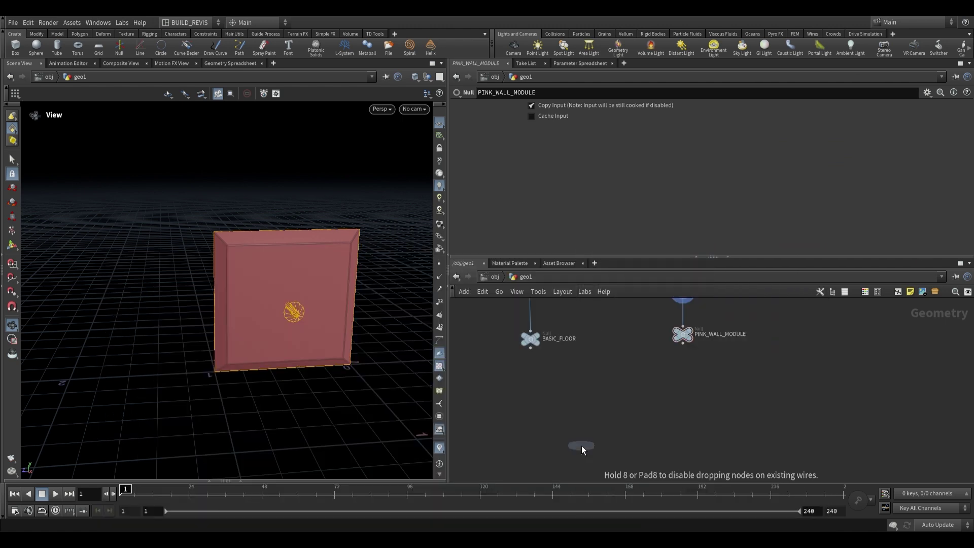
left_click(581, 446)
left_click(530, 347)
left_click(606, 419)
left_click(683, 345)
left_click(605, 420)
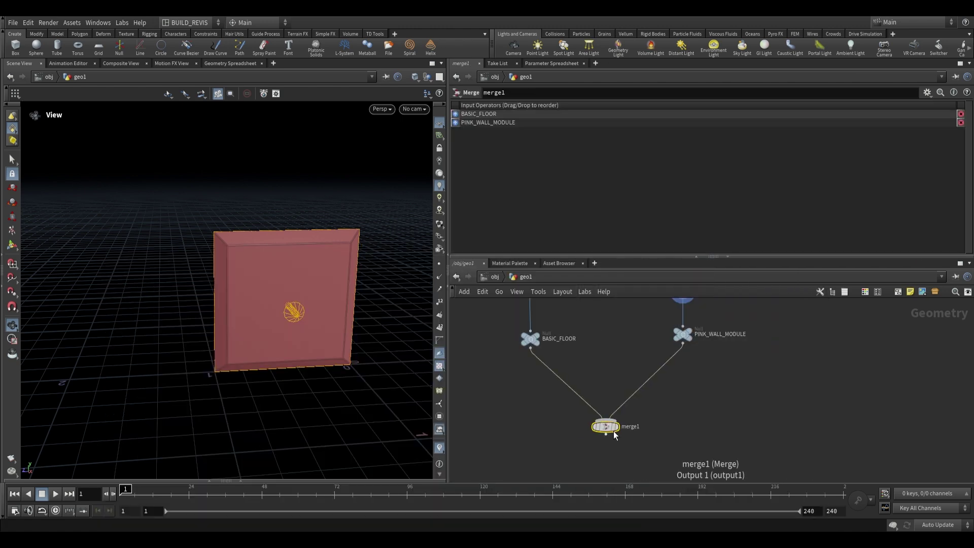
Connect the output of merge1 to the second input of building_from_patterns1
scroll(611, 424, "down", 3)
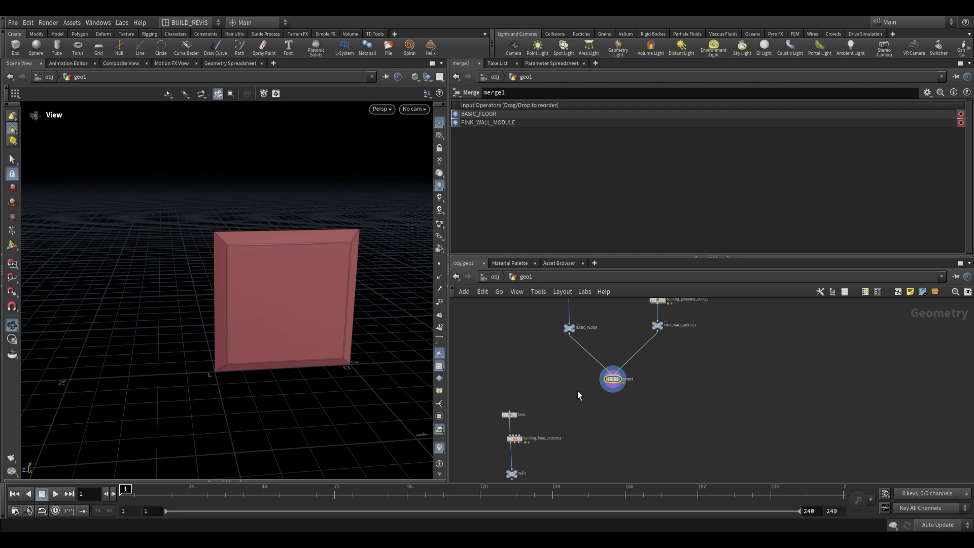
scroll(631, 393, "up", 2)
middle_click_drag(616, 367, 598, 276)
scroll(630, 394, "down", 2)
scroll(503, 404, "up", 3)
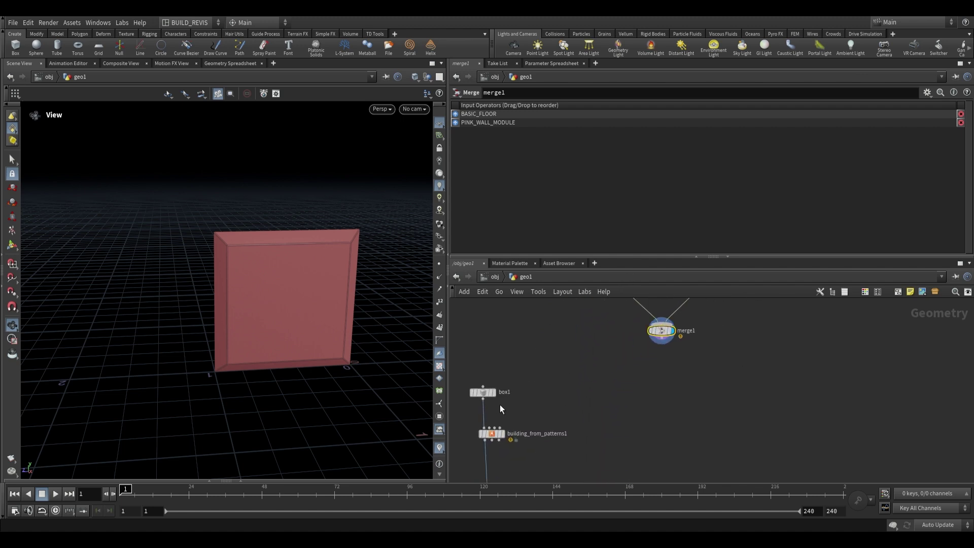
middle_click_drag(561, 405, 589, 357)
scroll(602, 406, "down", 1)
middle_click_drag(654, 332, 645, 366)
left_click(633, 372)
scroll(614, 385, "up", 2)
left_click(513, 414)
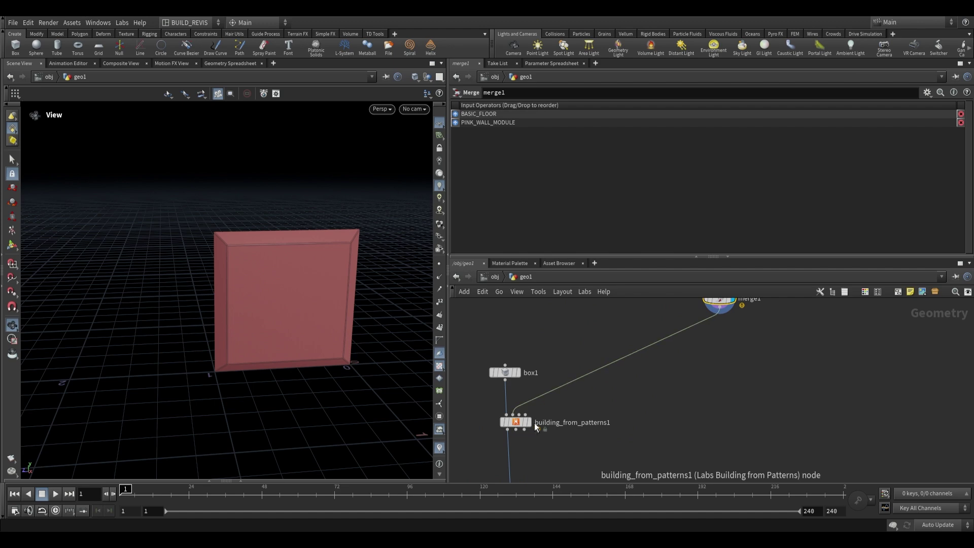
Display building_from_patterns1 and frame its output in the viewport
scroll(512, 416, "up", 2)
left_click(540, 402)
left_click(523, 426)
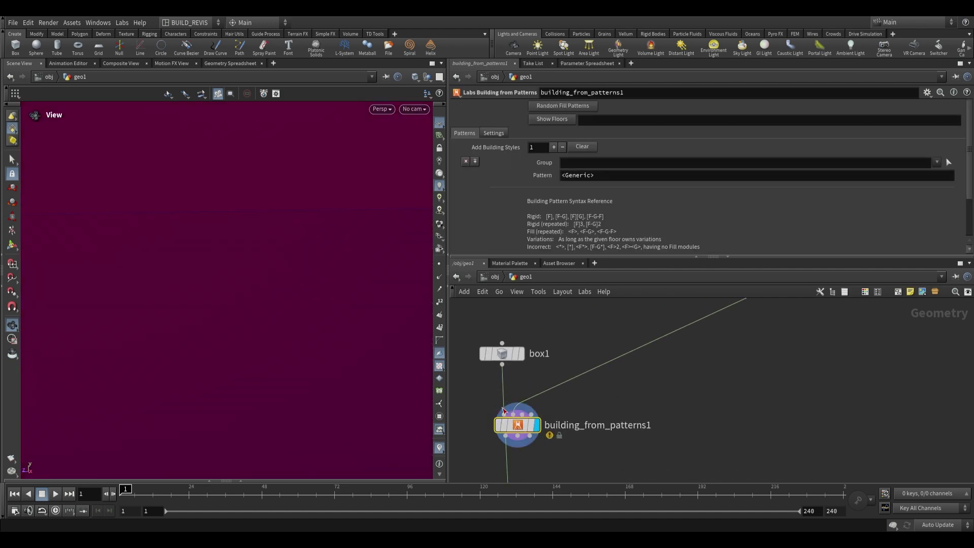
key("g")
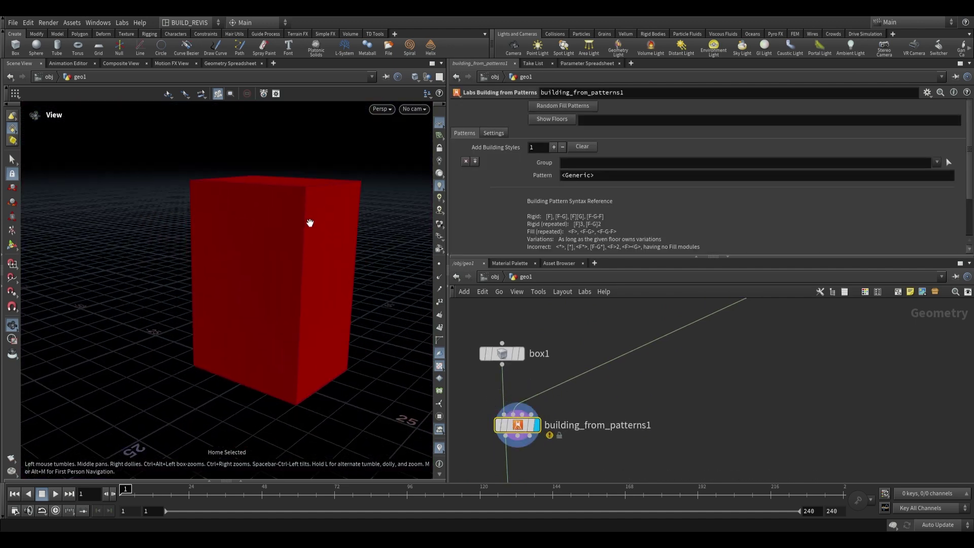
left_click_drag(310, 223, 438, 171)
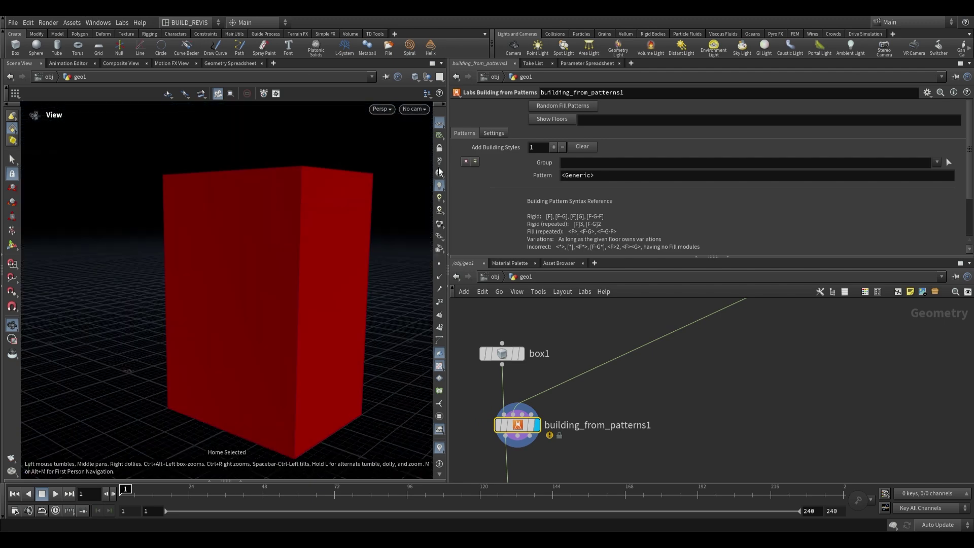
Show the floors available to building_from_patterns1 and examine the listed names
left_click(555, 119)
left_click_drag(332, 233, 277, 266)
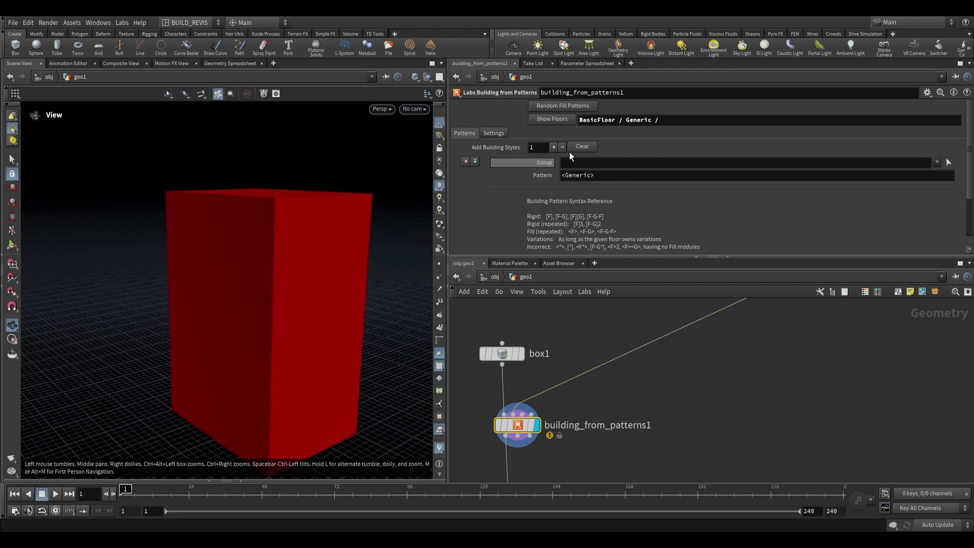
left_click_drag(618, 121, 663, 122)
left_click(614, 122)
left_click(637, 122)
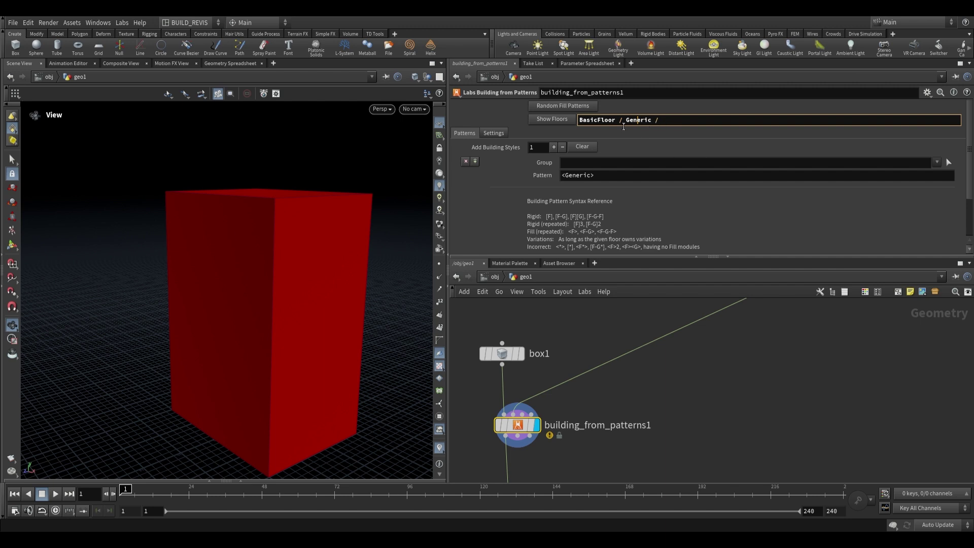
left_click_drag(616, 120, 577, 124)
Clear the list of floor names on building_from_patterns1
left_click(724, 381)
scroll(724, 335, "down", 2)
middle_click_drag(725, 335, 695, 423)
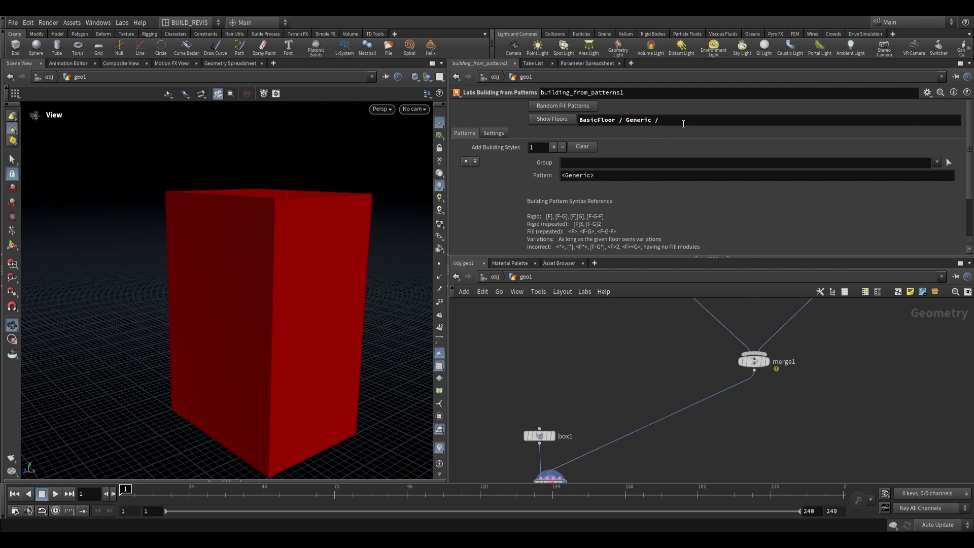
left_click_drag(684, 124, 577, 122)
key("BackSpace")
Rename the floor module on building_generator_utility2 to PinkFloor and show the available floors on building_from_patterns1 again
middle_click_drag(669, 349, 659, 425)
scroll(660, 425, "down", 1)
scroll(650, 373, "up", 2)
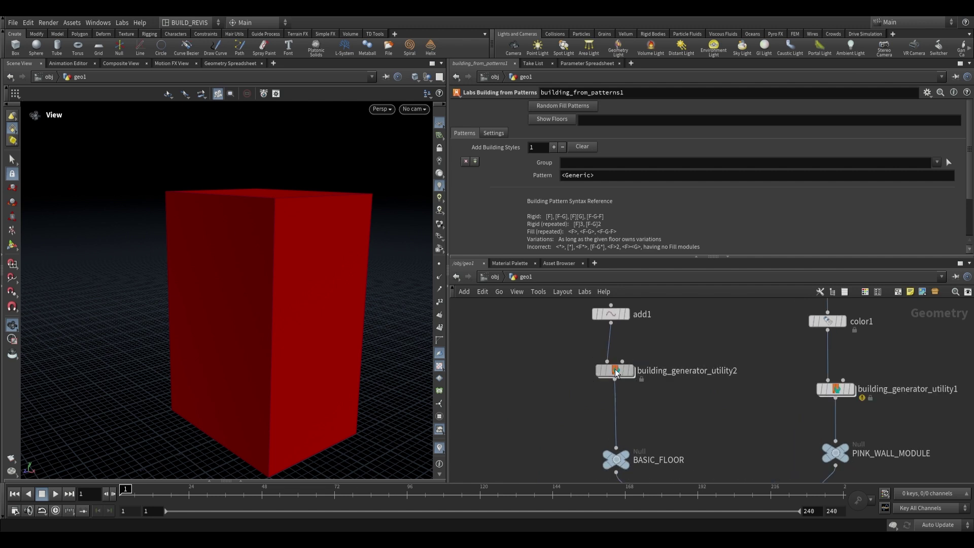
left_click(616, 371)
left_click_drag(549, 121, 528, 121)
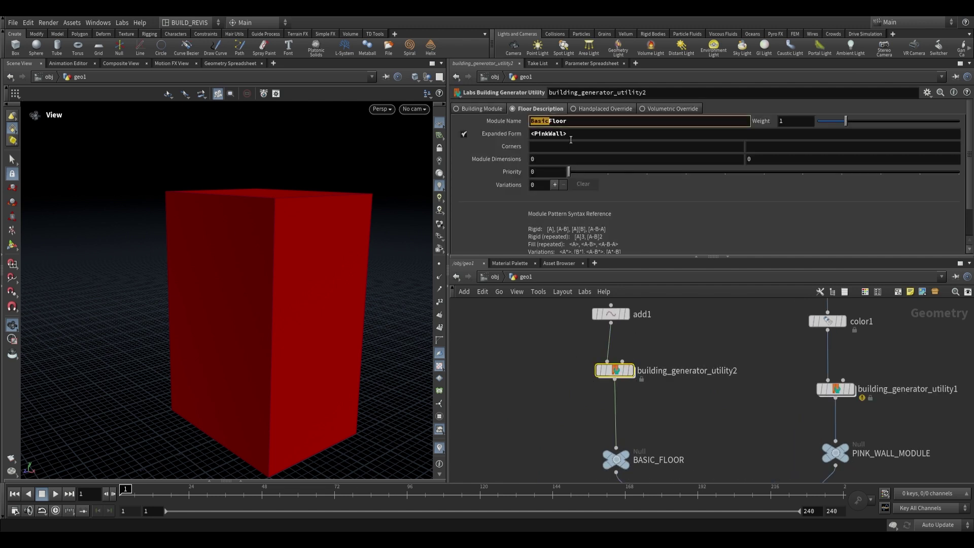
type("Pink")
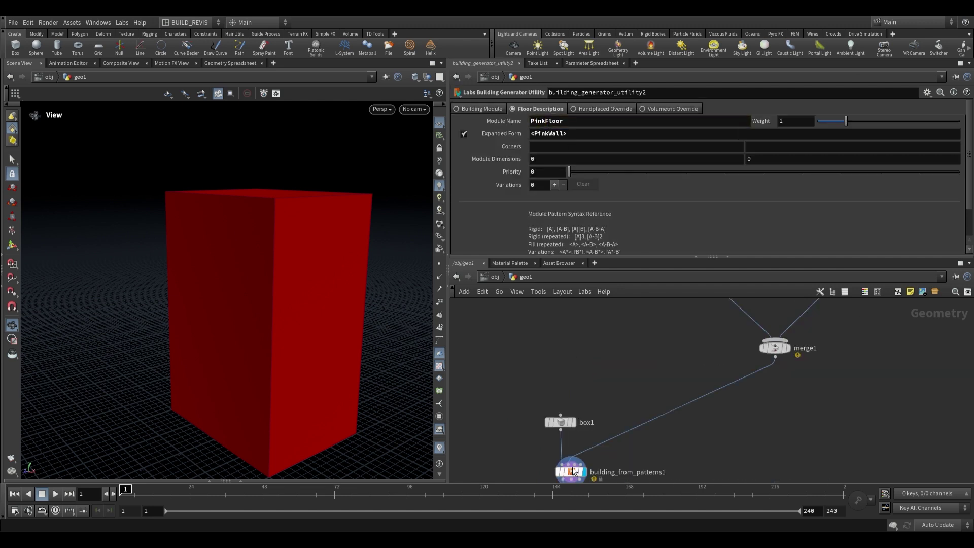
left_click(574, 472)
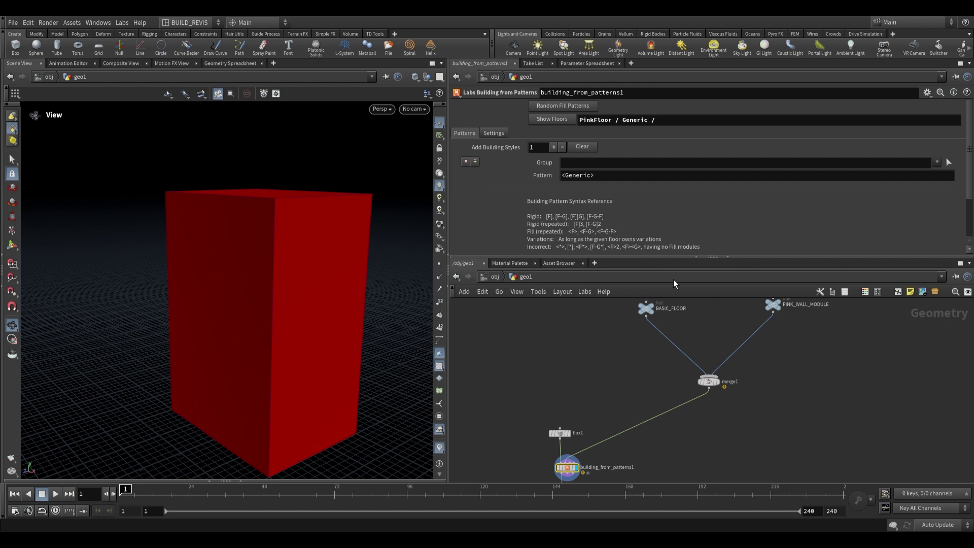
Set the module name of building_generator_utility2 back to BasicFloor
middle_click_drag(702, 304, 669, 412)
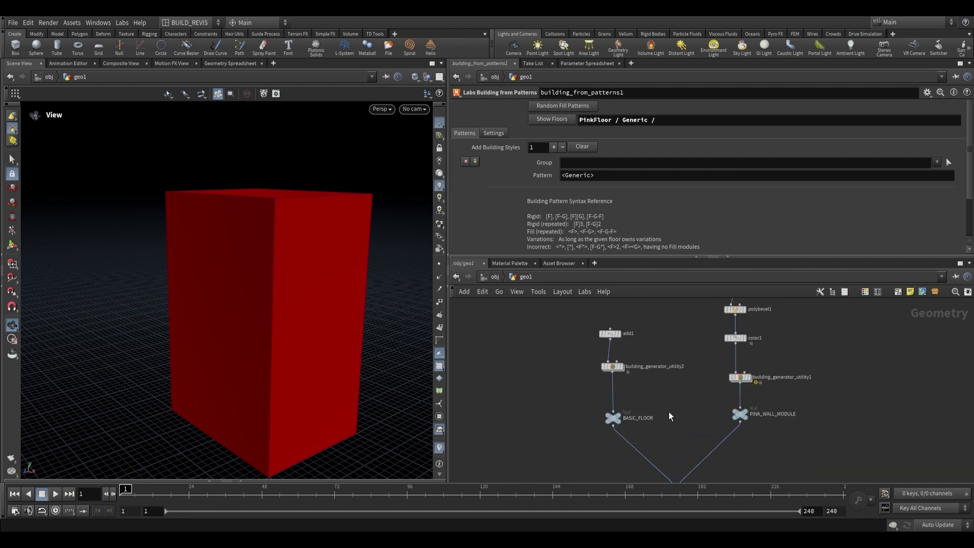
scroll(648, 378, "up", 2)
left_click(587, 358)
double_click(548, 121)
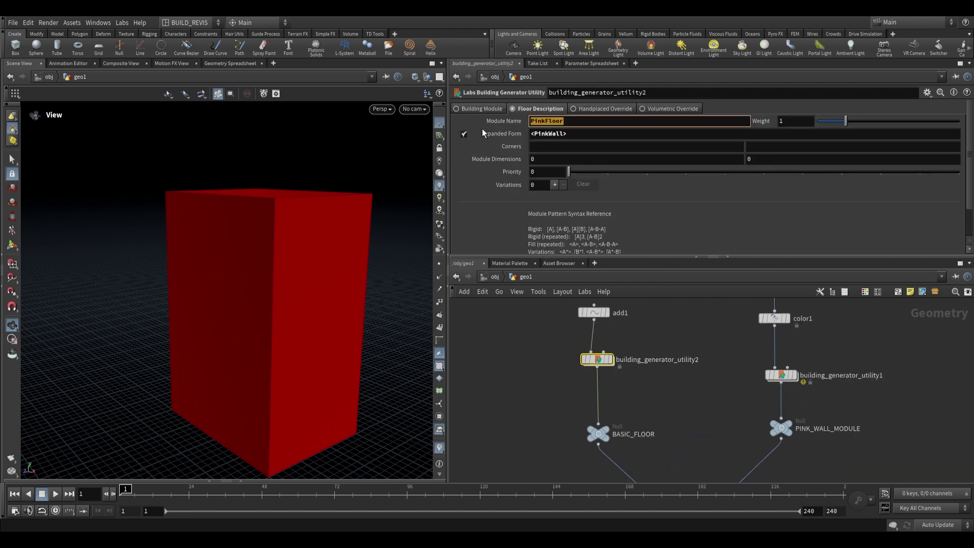
type("BasicFloor")
key("Return")
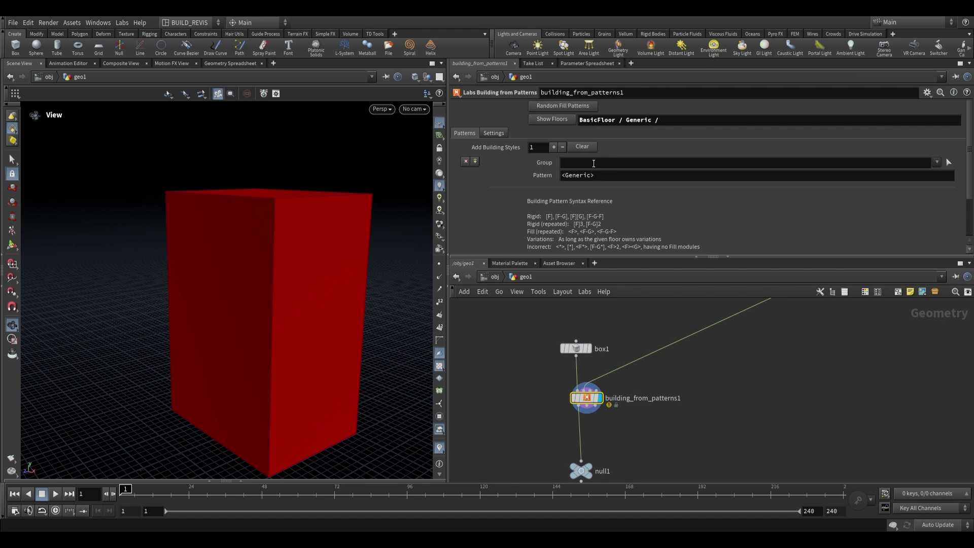
Replace the building style's pattern on building_from_patterns1 with <BasicFloor>
left_click_drag(267, 284, 332, 282)
left_click(588, 177)
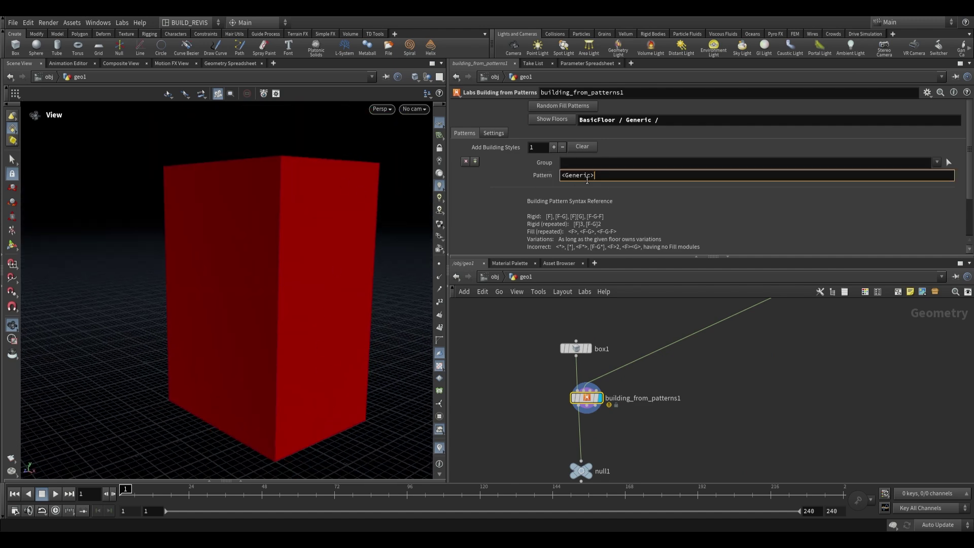
key("End")
key("BackSpace")
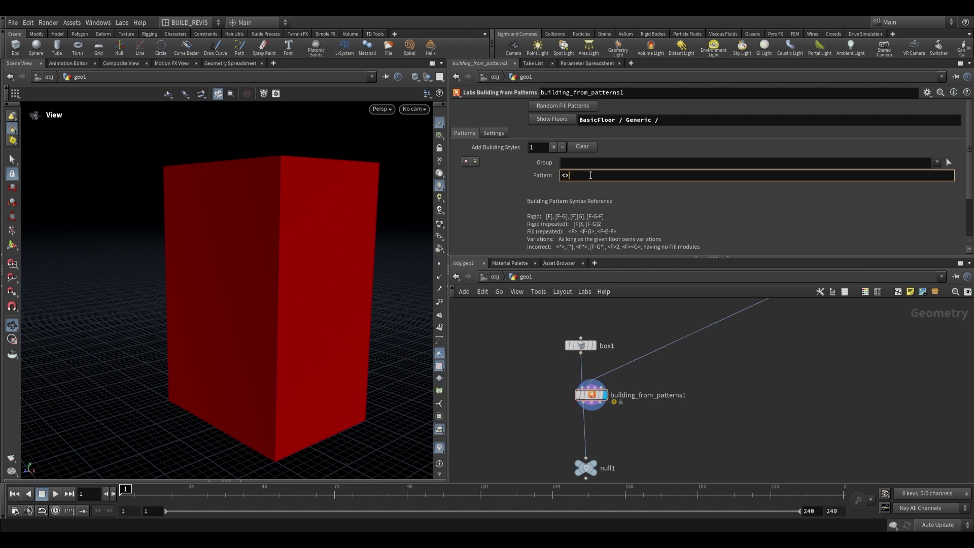
type("<>Basic")
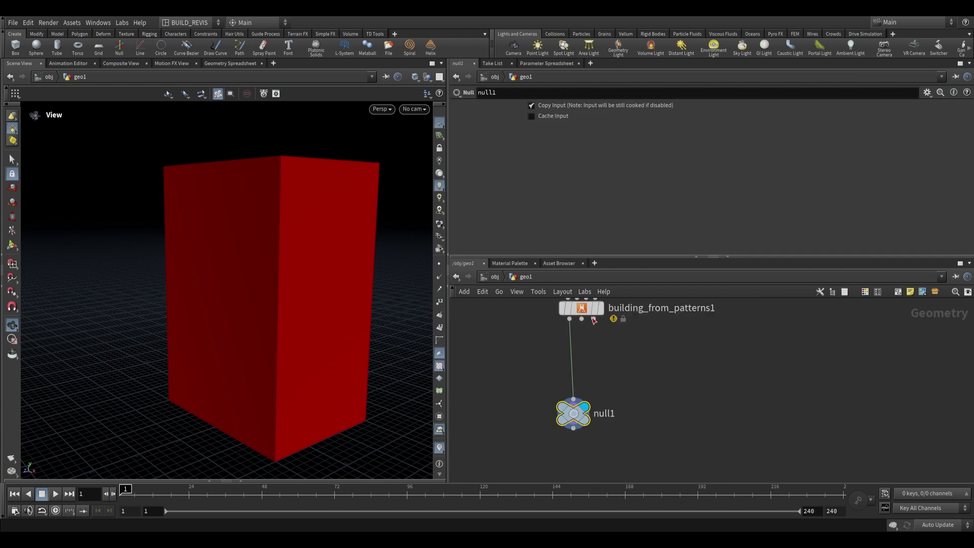
Set the Module Dimensions of the BasicFloor description on building_generator_utility2 to 1 and 1
middle_click_drag(614, 319, 603, 419)
scroll(602, 400, "down", 1)
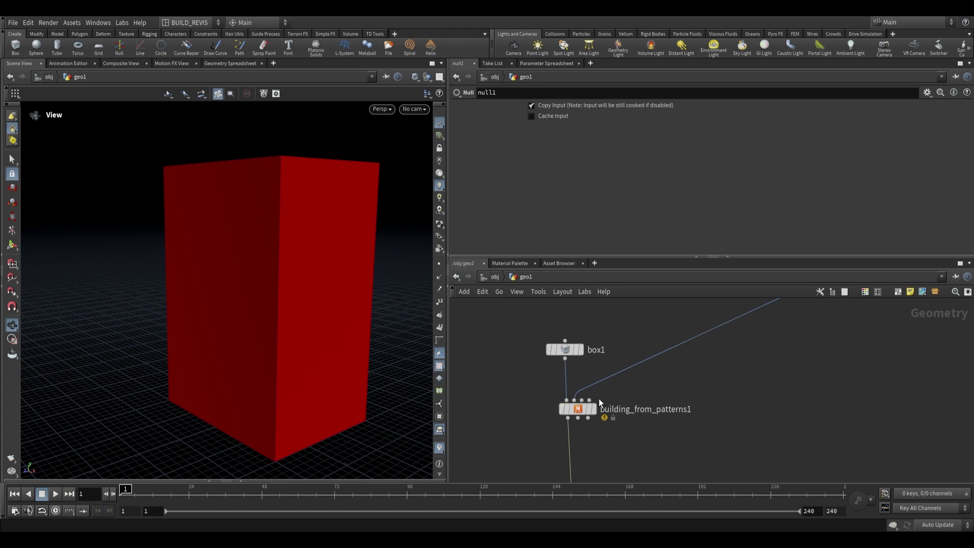
middle_click_drag(649, 380, 632, 370)
scroll(614, 344, "down", 2)
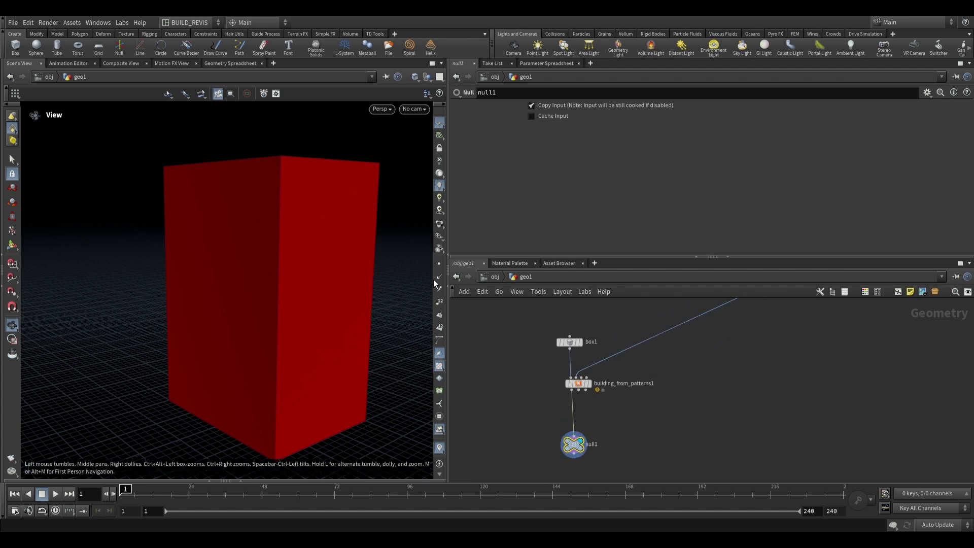
middle_click_drag(701, 352, 683, 380)
middle_click_drag(621, 310, 589, 482)
scroll(633, 367, "up", 2)
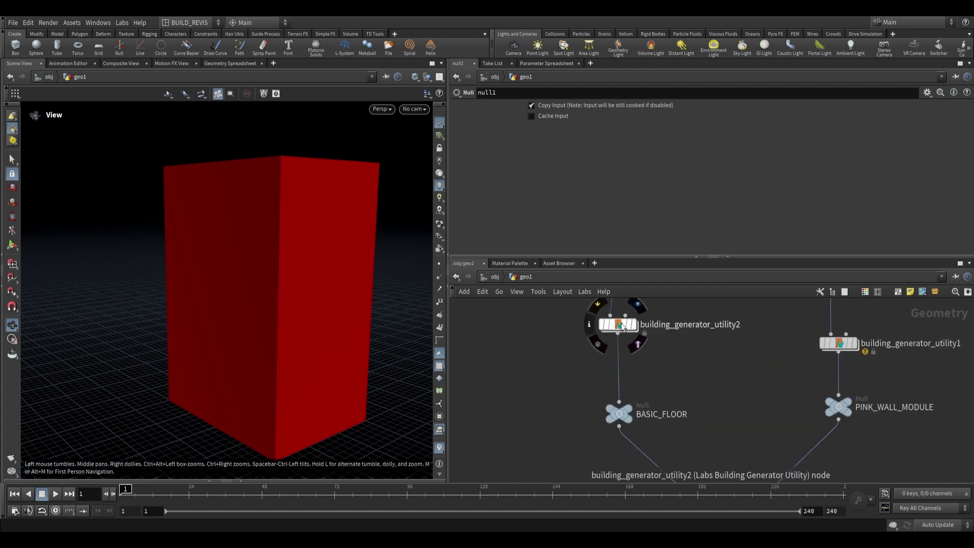
left_click(621, 325)
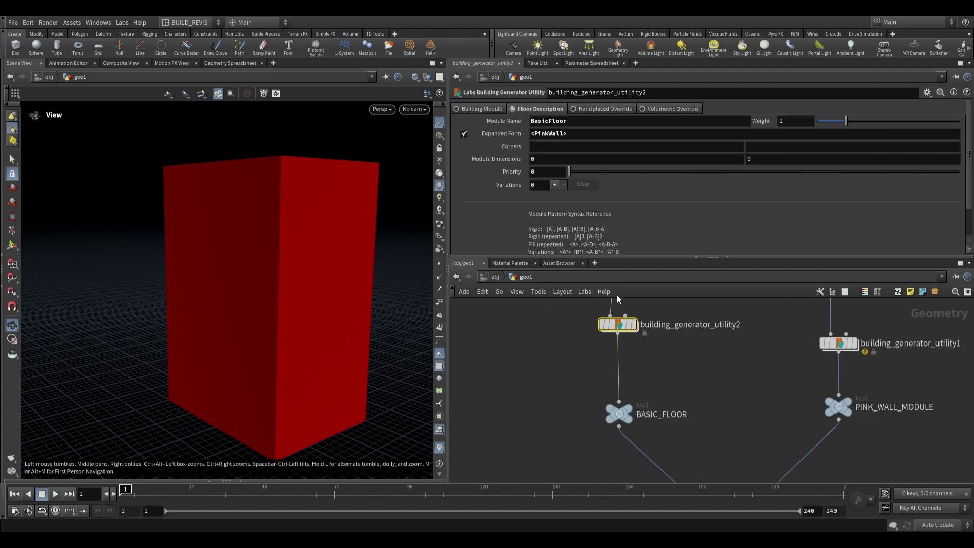
double_click(542, 159)
type("1")
double_click(785, 158)
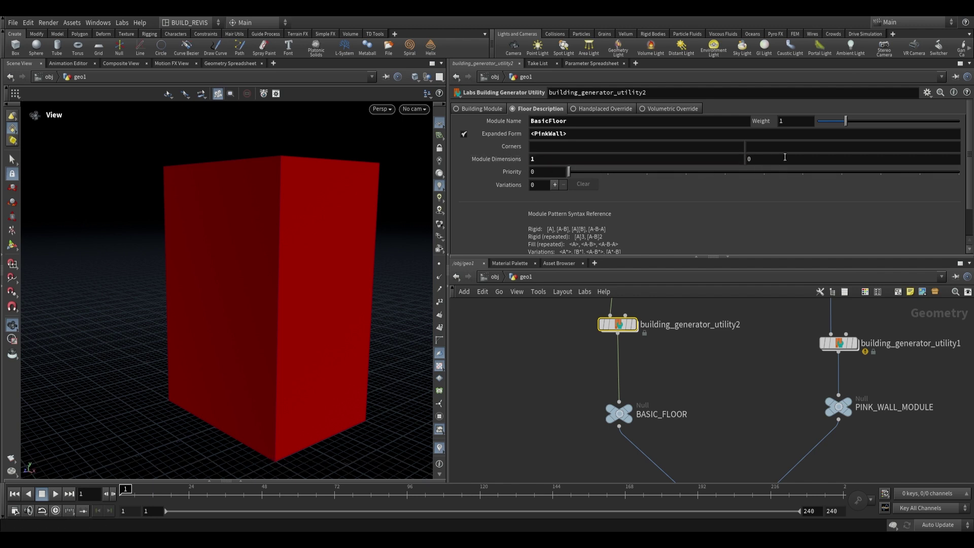
type("1")
Enable Auto fill Dimensions for the PinkWall module on building_generator_utility1
middle_click_drag(912, 363, 793, 370)
left_click(722, 349)
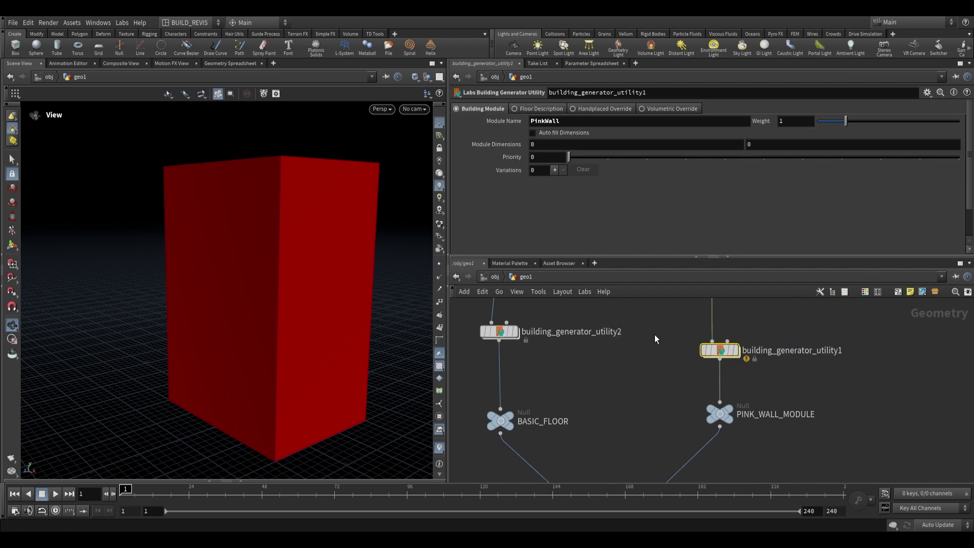
left_click(532, 134)
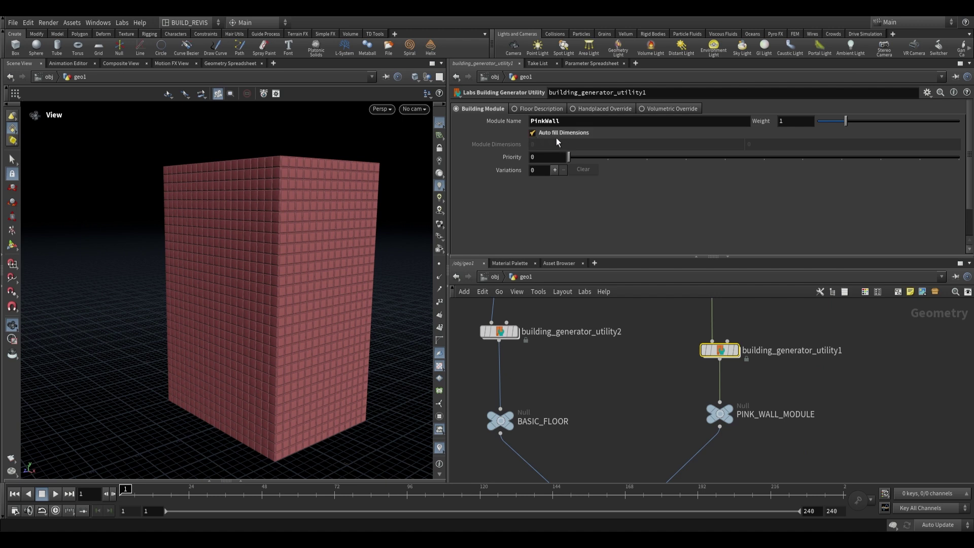
scroll(709, 300, "down", 2)
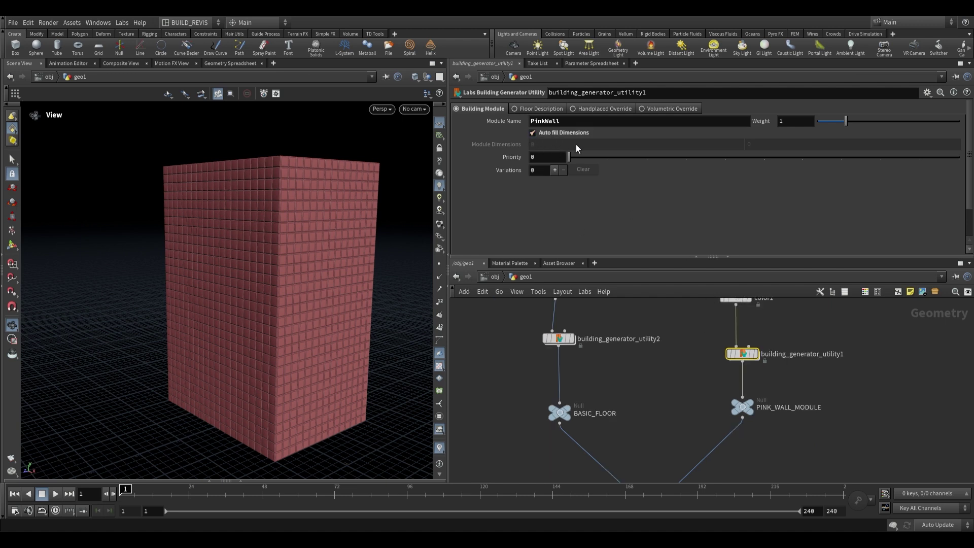
Inspect how the pink wall modules tile the generated building, both up close and as a whole
left_click(563, 340)
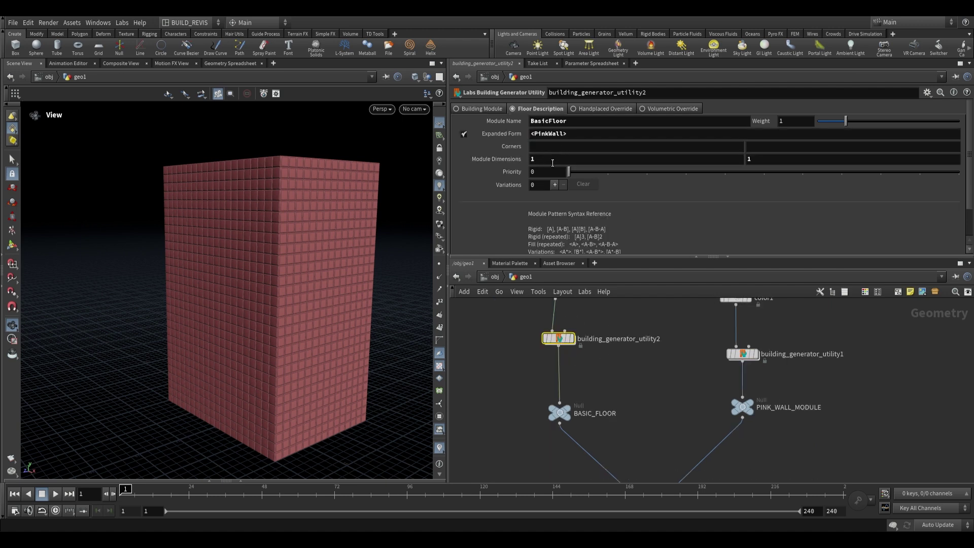
left_click_drag(309, 218, 220, 353)
right_click_drag(233, 217, 283, 202)
left_click_drag(283, 202, 340, 166)
right_click_drag(340, 166, 338, 199)
scroll(306, 182, "down", 10)
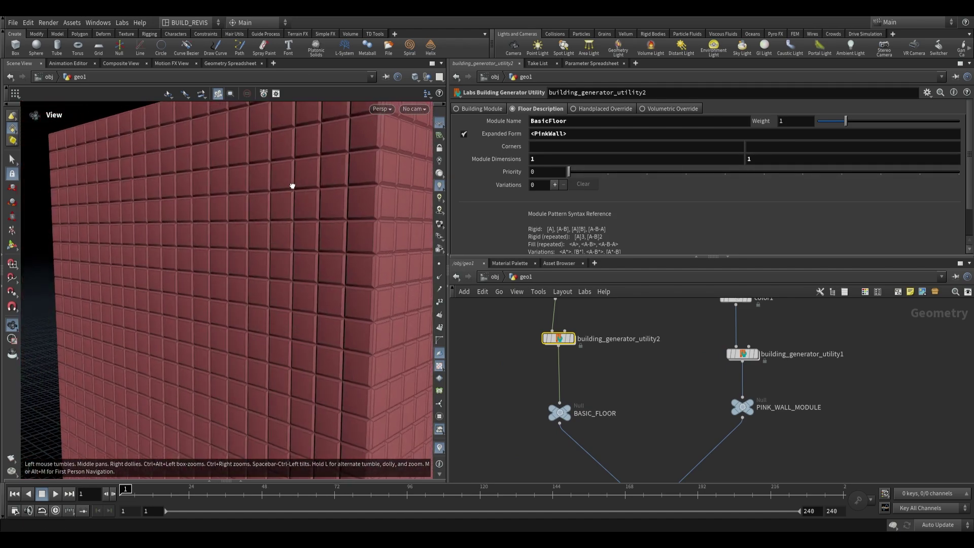
scroll(263, 189, "down", 5)
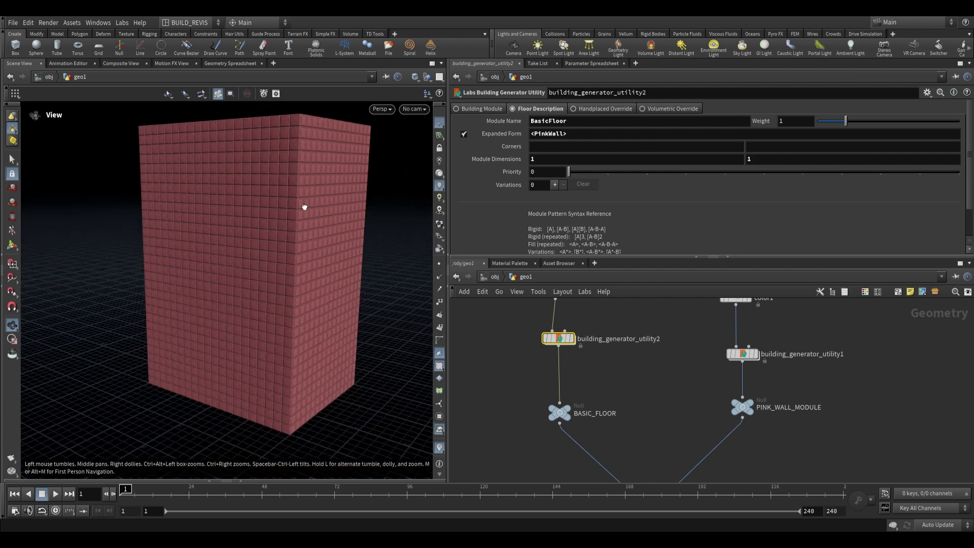
Display the single pink wall module from its Null and building_generator_utility1, and frame it in the viewport
middle_click_drag(613, 360, 616, 397)
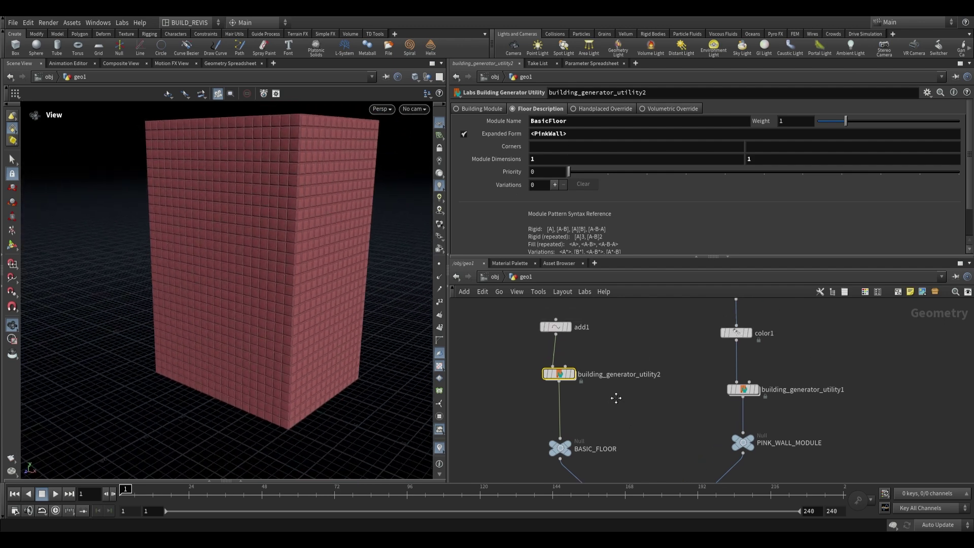
scroll(629, 398, "down", 1)
scroll(727, 434, "up", 1)
middle_click_drag(727, 434, 684, 425)
left_click(684, 424)
left_click(680, 432)
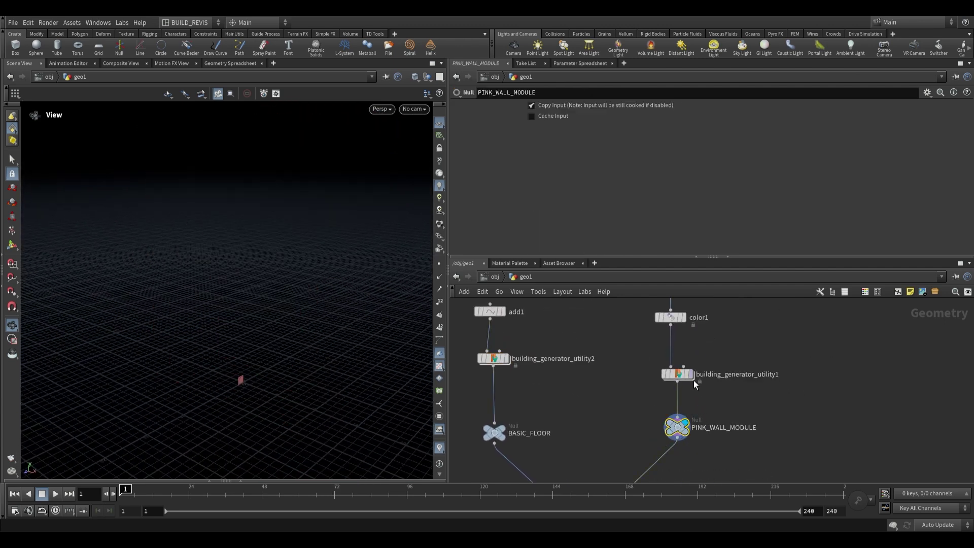
left_click(690, 376)
left_click(675, 374)
mouse_move(270, 389)
left_mouse_down("alt")
mouse_move(246, 386)
mouse_move(259, 385)
left_mouse_up("alt")
key("space+f")
Display building_generator_utility2 and review the BasicFloor module name and floor description settings
middle_click_drag(574, 409, 582, 376)
scroll(596, 356, "up", 1)
double_click(545, 122)
left_click(562, 364)
left_click(547, 366)
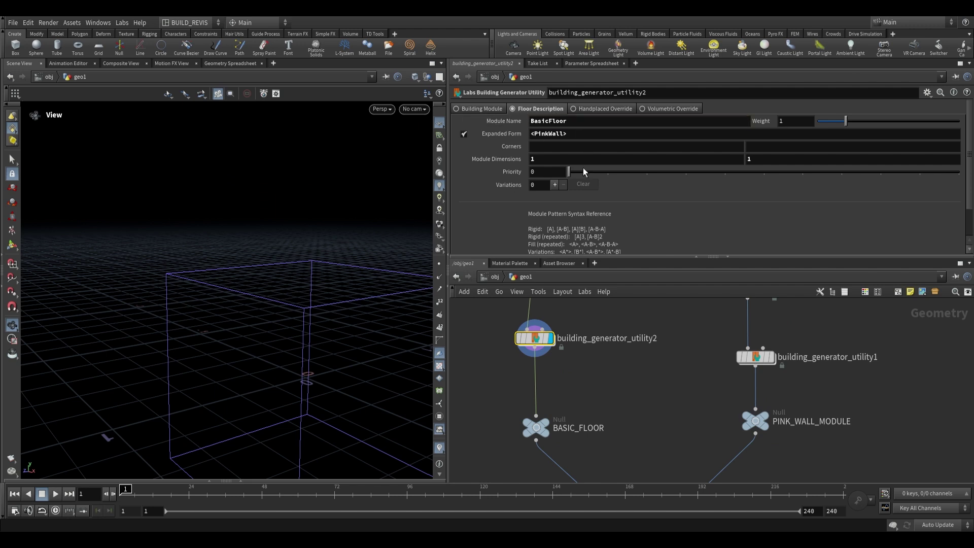
Examine the Expanded Form pattern of the BasicFloor description on building_generator_utility2
triple_click(568, 135)
left_click(575, 131)
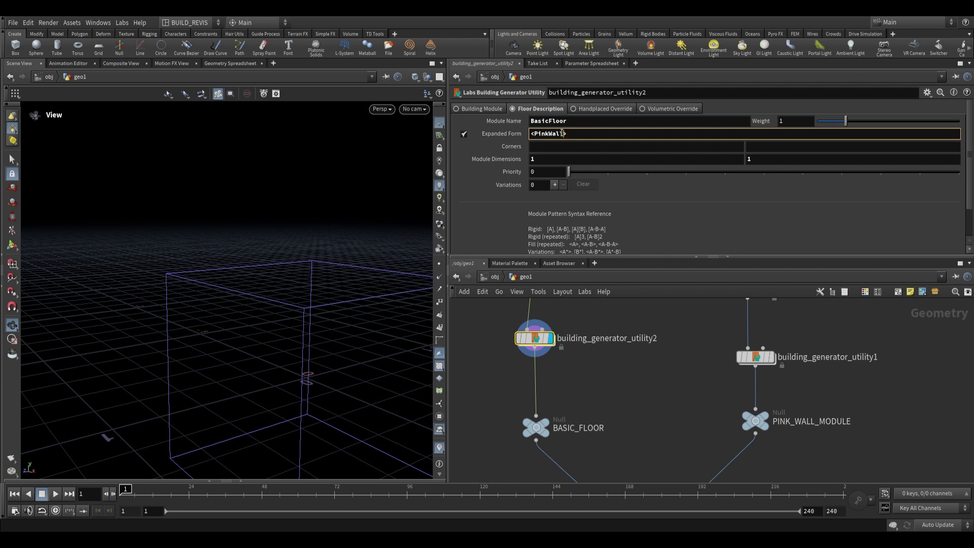
left_click_drag(562, 133, 536, 133)
left_click(536, 134)
left_click(576, 133)
key("Return")
left_click(540, 134)
key("Return")
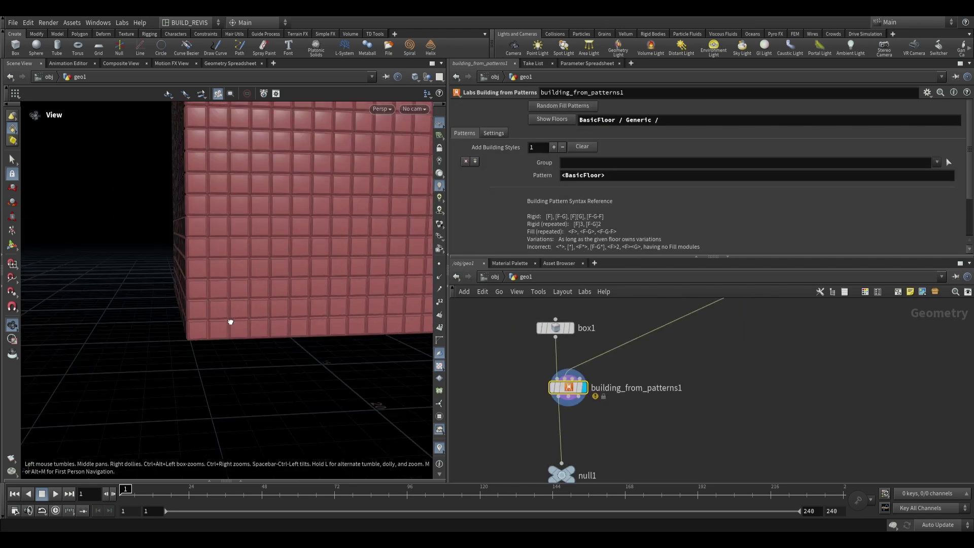
Compare the building_from_patterns1 floor pattern and the BasicFloor expanded form with the generated pink building
left_click_drag(228, 321, 139, 312)
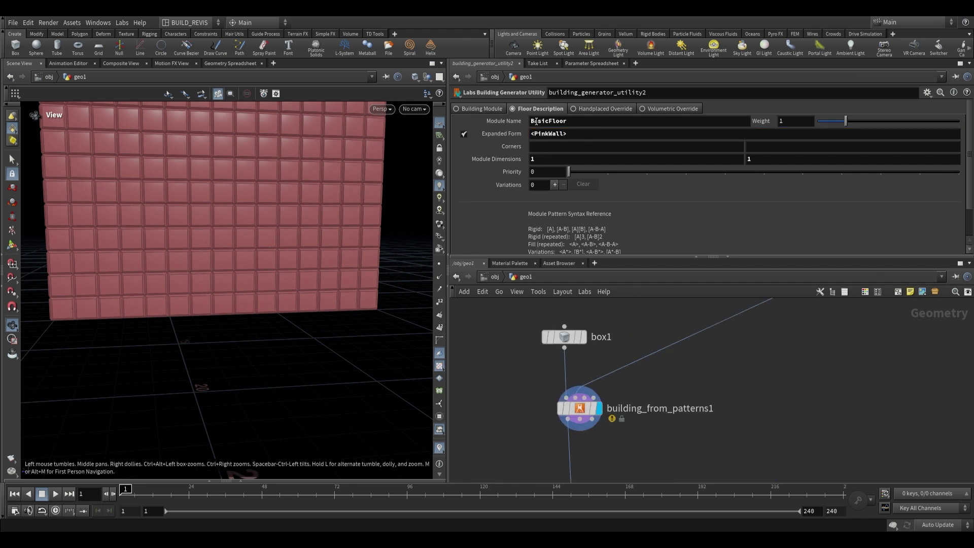
left_click(580, 414)
left_click(565, 175)
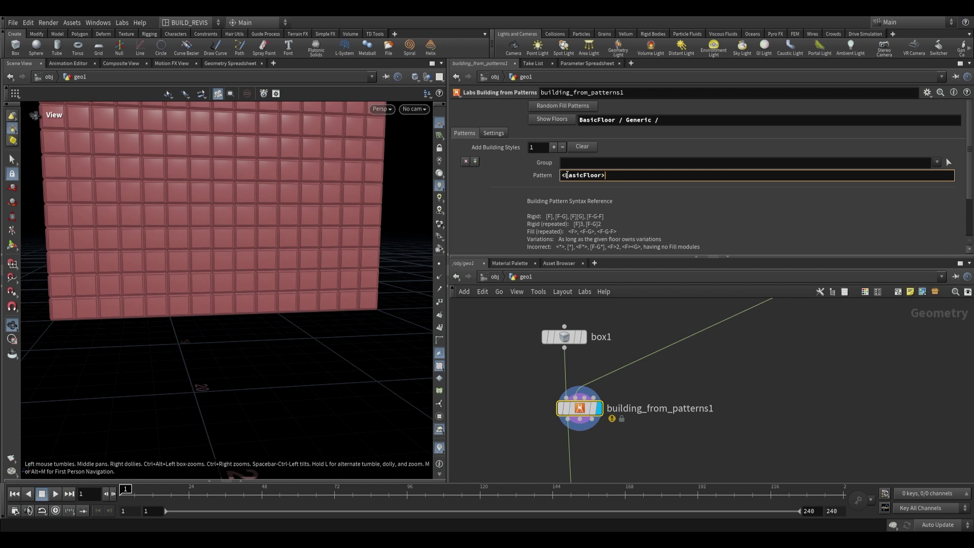
left_click_drag(388, 207, 178, 394)
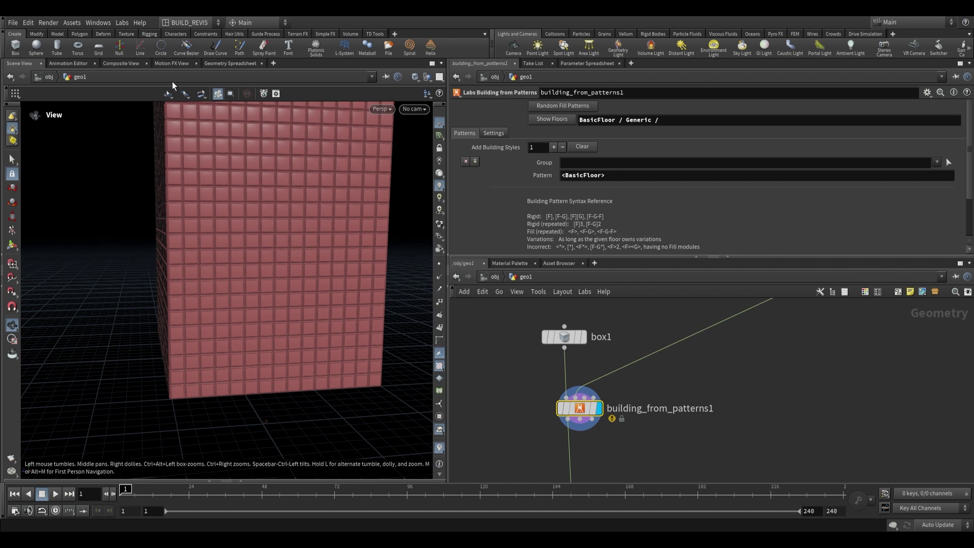
left_click_drag(610, 174, 558, 177)
left_click(695, 384)
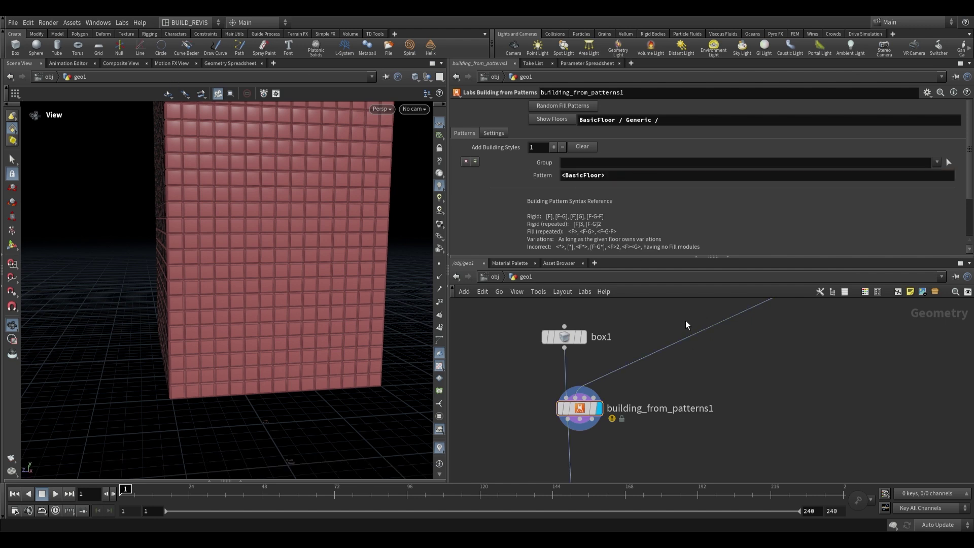
scroll(685, 323, "down", 2)
middle_click_drag(680, 315, 622, 531)
left_click(641, 317)
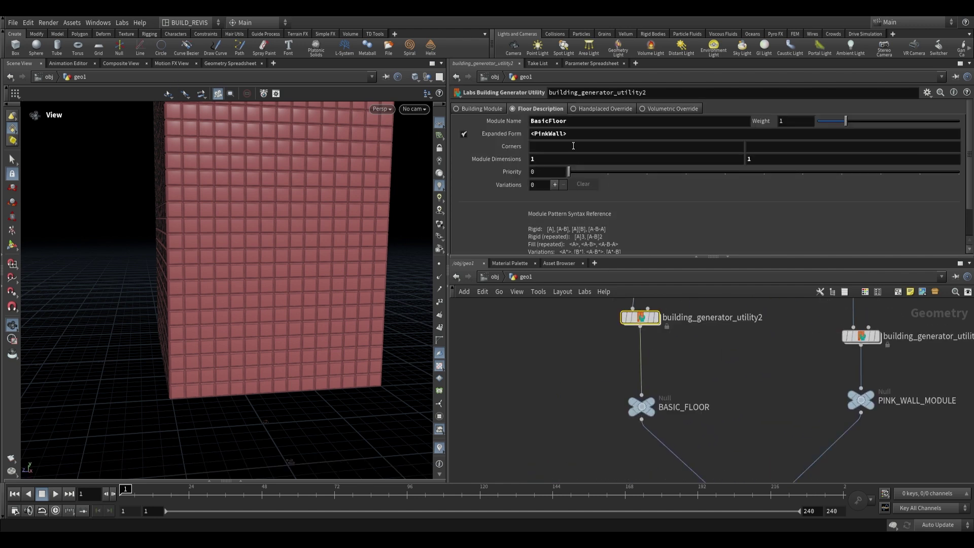
left_click_drag(345, 330, 180, 389)
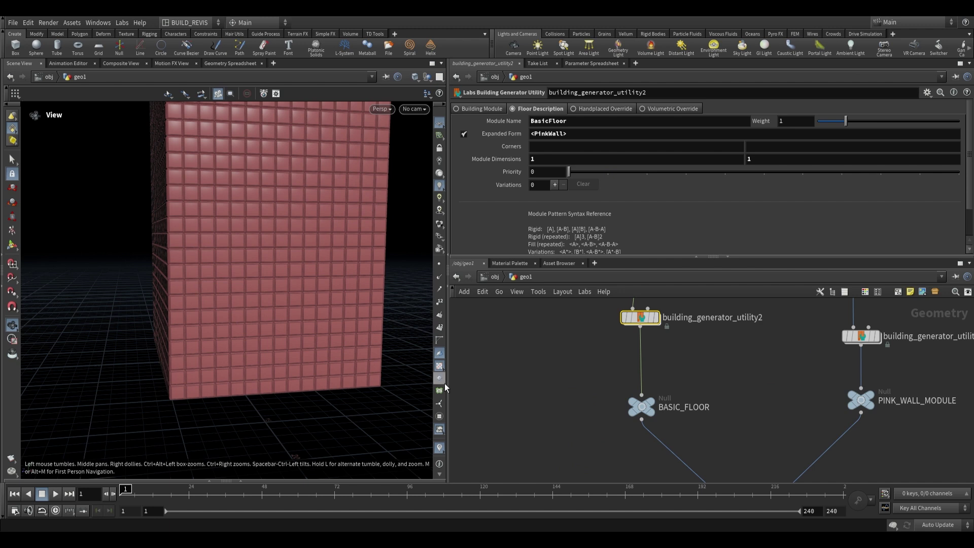
scroll(717, 431, "down", 3)
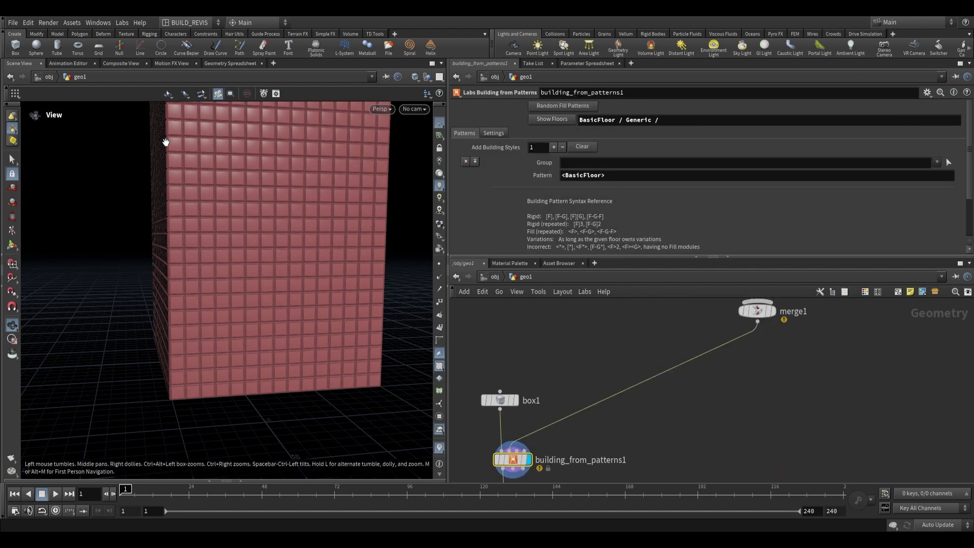
scroll(584, 425, "down", 2)
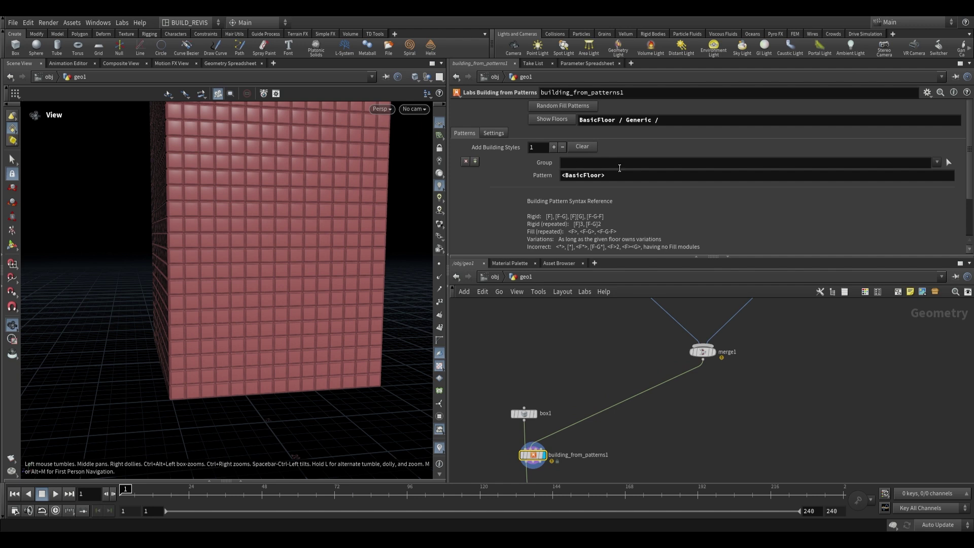
Duplicate the whole pink wall module chain, from its grid to its Null, and place the copy beside the original
middle_click_drag(748, 396, 625, 481)
scroll(676, 442, "down", 2)
scroll(660, 370, "up", 1)
middle_click_drag(660, 371, 629, 407)
scroll(628, 438, "down", 3)
left_click_drag(622, 462, 573, 325)
scroll(609, 445, "up", 1)
scroll(662, 449, "up", 3)
left_click_drag(604, 446, 646, 458, "alt")
left_click(742, 386)
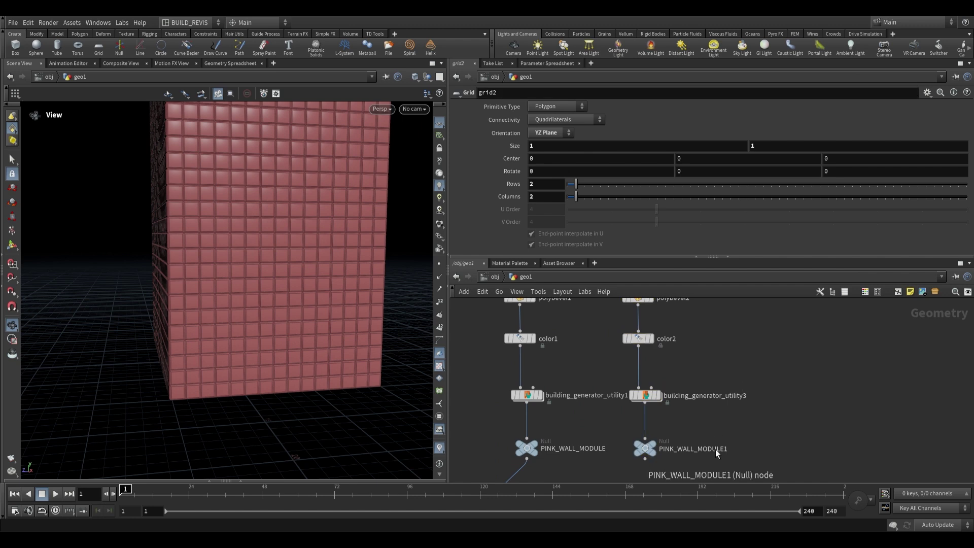
Rename the duplicated chain's Null to BLUE_WALL_MODULE
double_click(695, 449)
type("BLU")
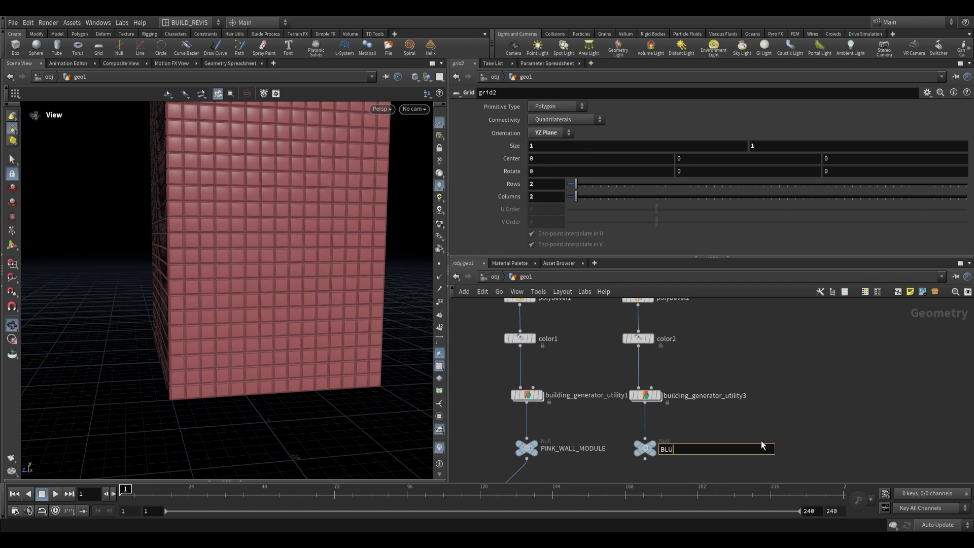
type("E_WALL_MODULE")
Set the color2 node's color to light blue (6CC7FF)
left_click(639, 339)
left_click(541, 177)
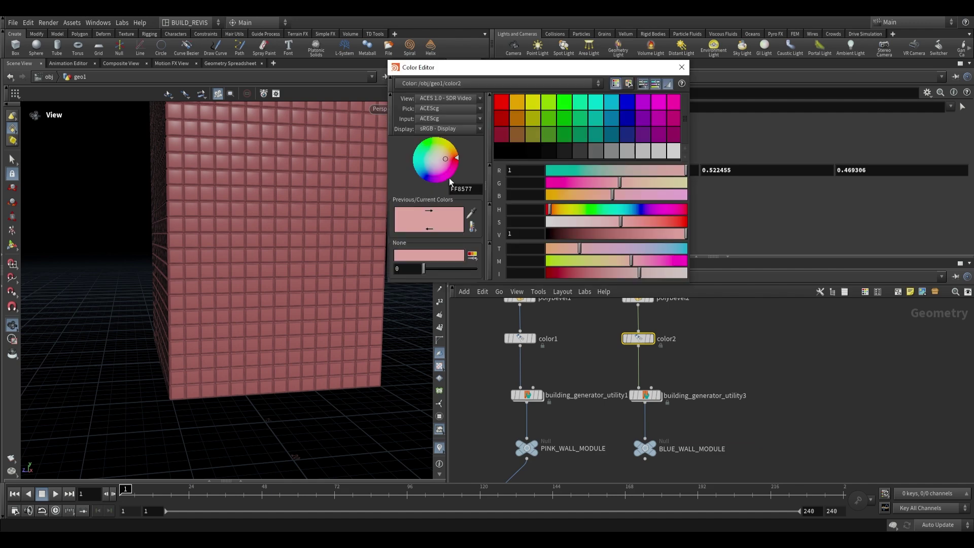
left_click_drag(445, 165, 426, 165)
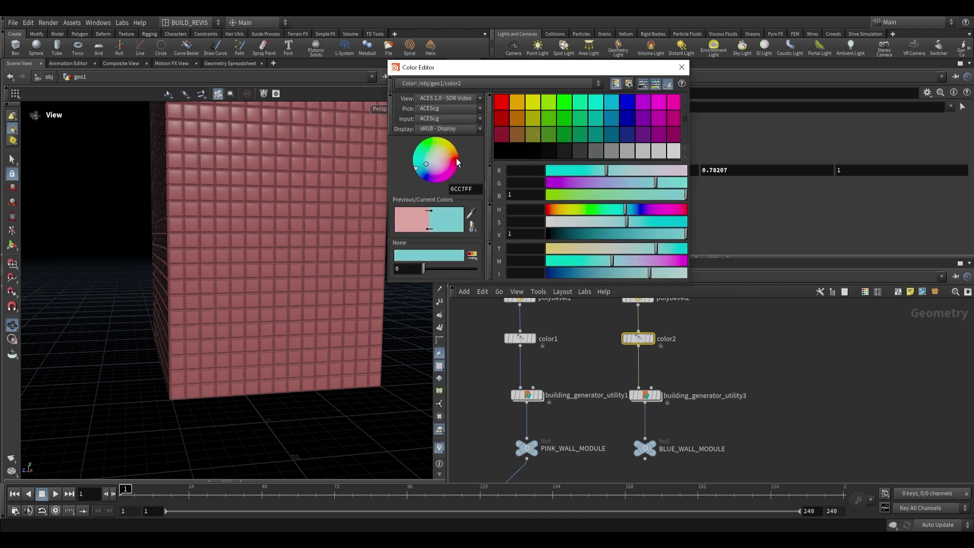
left_click(681, 68)
Display the blue and pink wall modules from their Nulls and frame the module in the viewport
left_click(654, 443)
middle_click_drag(602, 441, 658, 397)
scroll(590, 403, "up", 2)
left_click(590, 403)
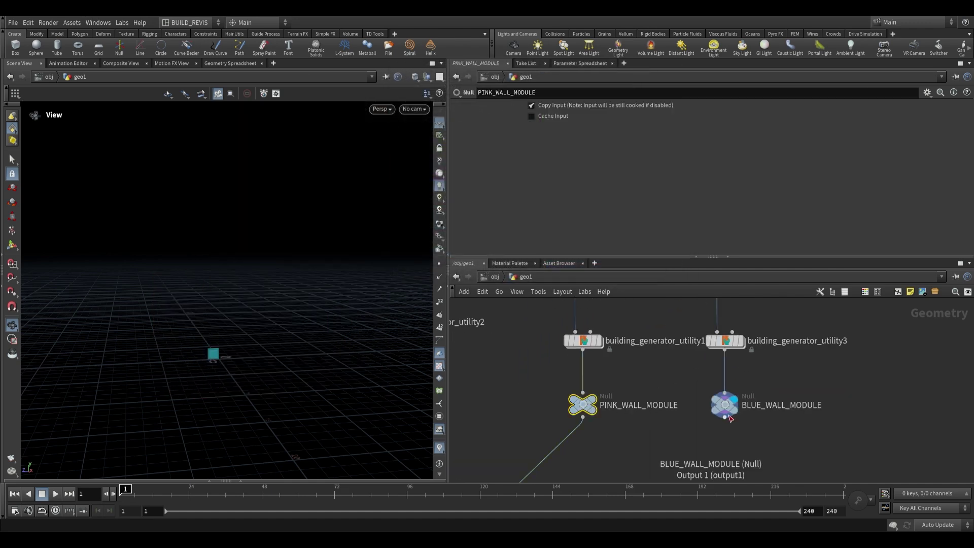
key("r")
left_click(742, 391)
Merge PINK_WALL_MODULE and BLUE_WALL_MODULE with a new Merge node, connect it into merge1, and display merge1
key("Tab")
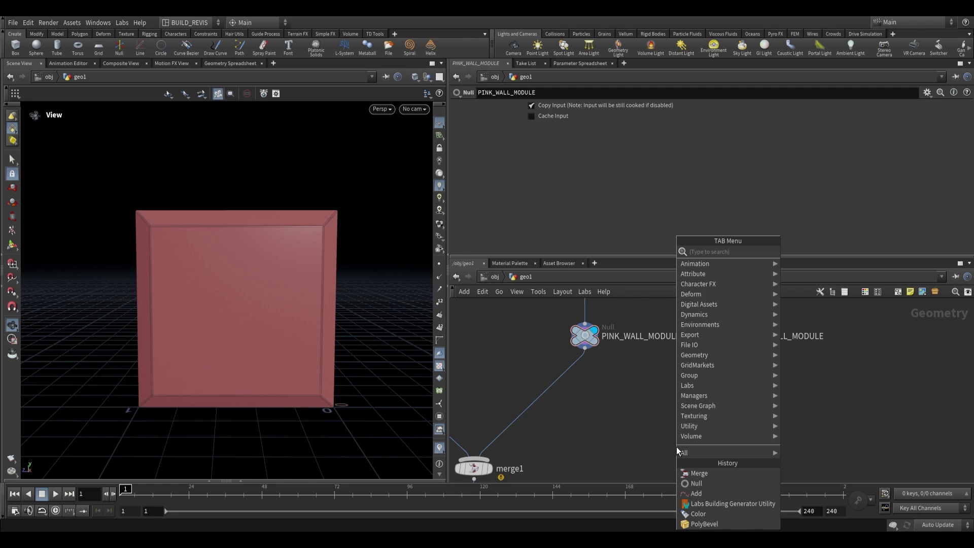
type("mer")
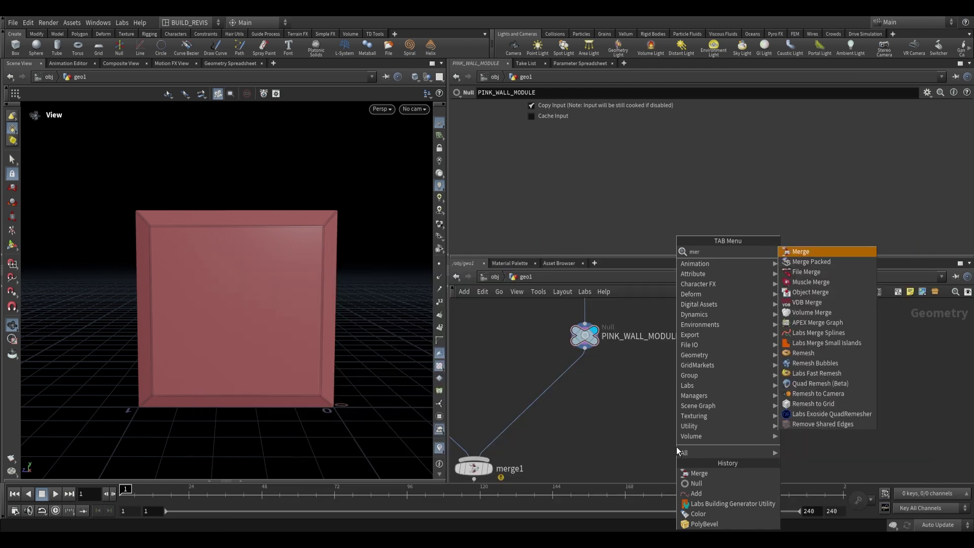
key("Return")
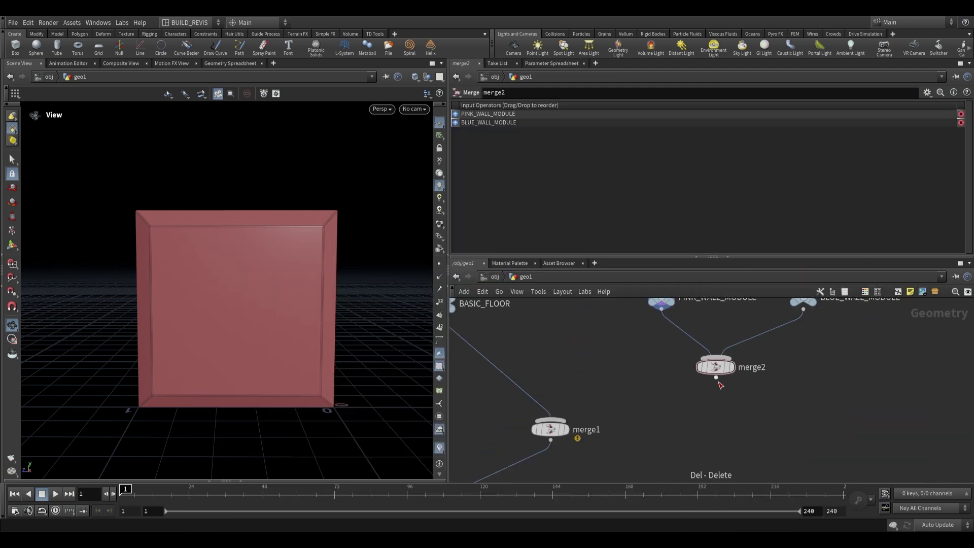
left_click_drag(716, 378, 558, 419)
left_click(565, 428)
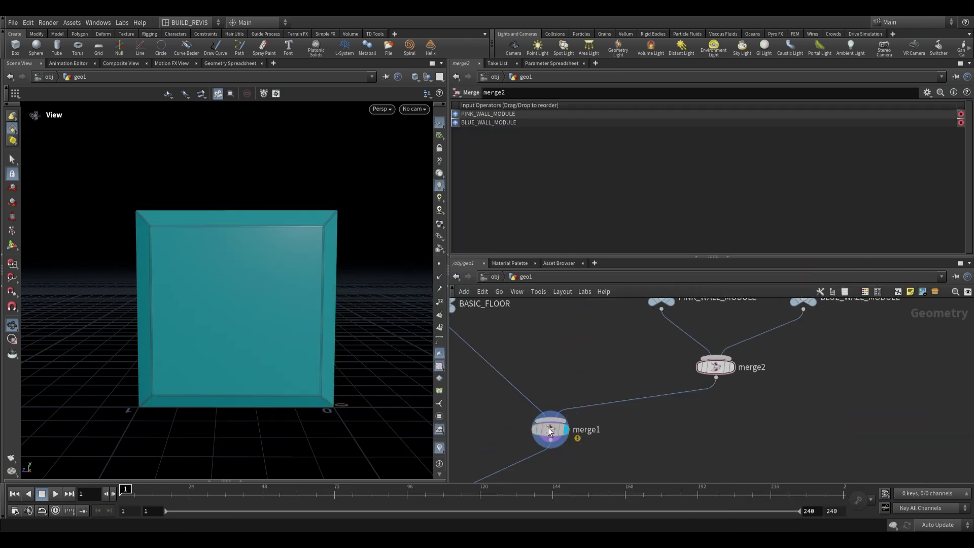
left_click(554, 429)
Set the module name on building_generator_utility3 to BlueWall
scroll(551, 349, "down", 2)
middle_click_drag(706, 309, 721, 370)
scroll(728, 336, "up", 2)
middle_click_drag(757, 330, 704, 350)
left_click(727, 345)
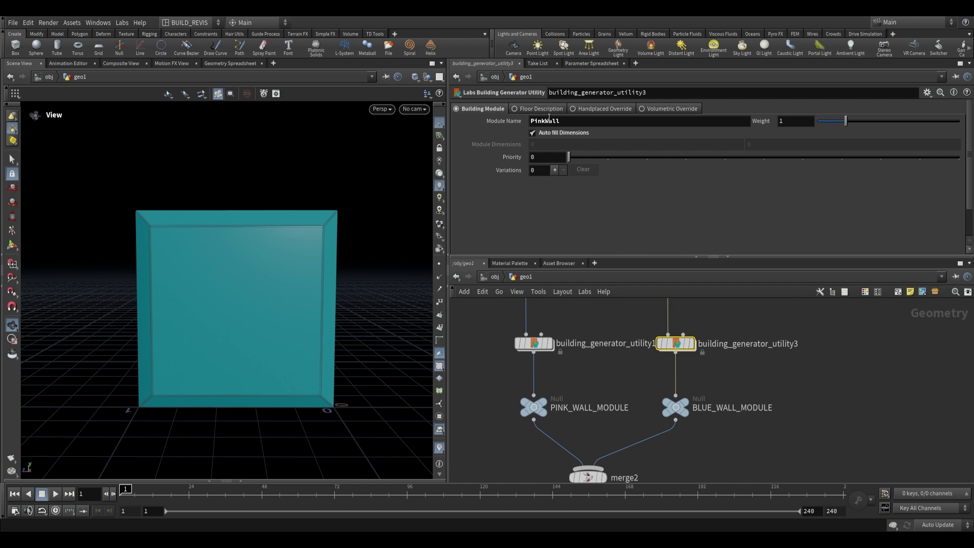
left_click_drag(546, 120, 530, 121)
type("Bl")
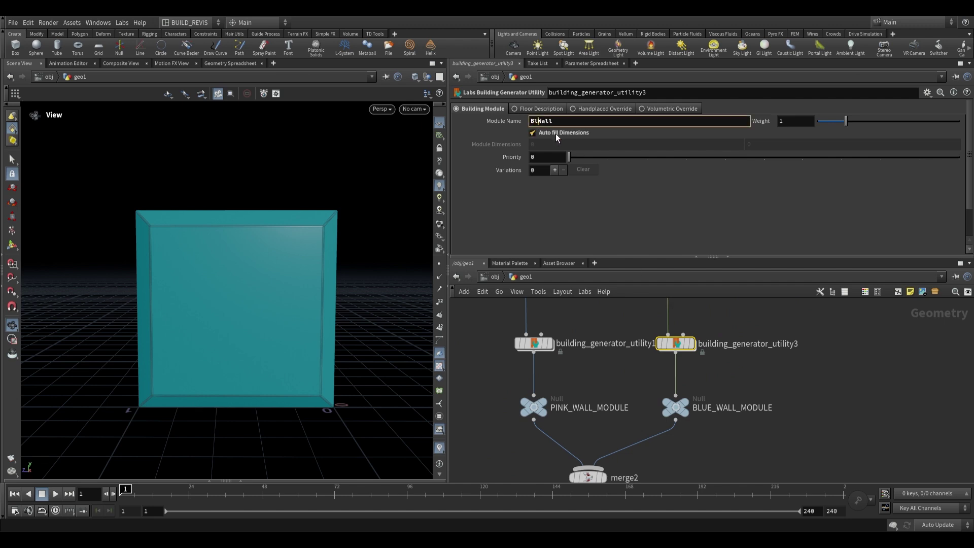
type("ue")
key("Return")
Display building_generator_utility1 and building_generator_utility3 in turn to check their module names and geometry
scroll(523, 350, "up", 2)
left_click(561, 342)
left_click(539, 341)
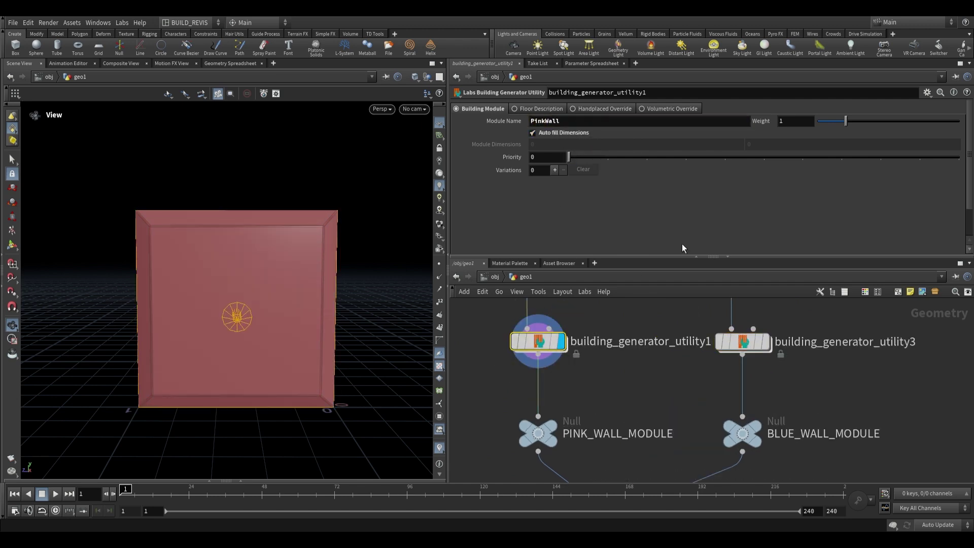
left_click(743, 342)
scroll(667, 401, "down", 3)
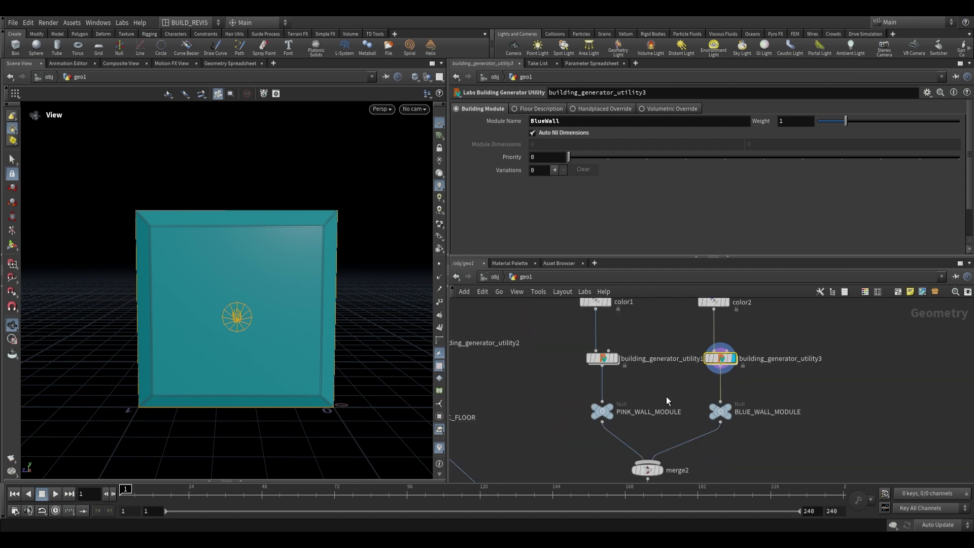
Set the BasicFloor expanded form on building_generator_utility2 to [BlueWall]<PinkWall>[BlueWall]
middle_click_drag(667, 397, 815, 445)
scroll(596, 389, "up", 1)
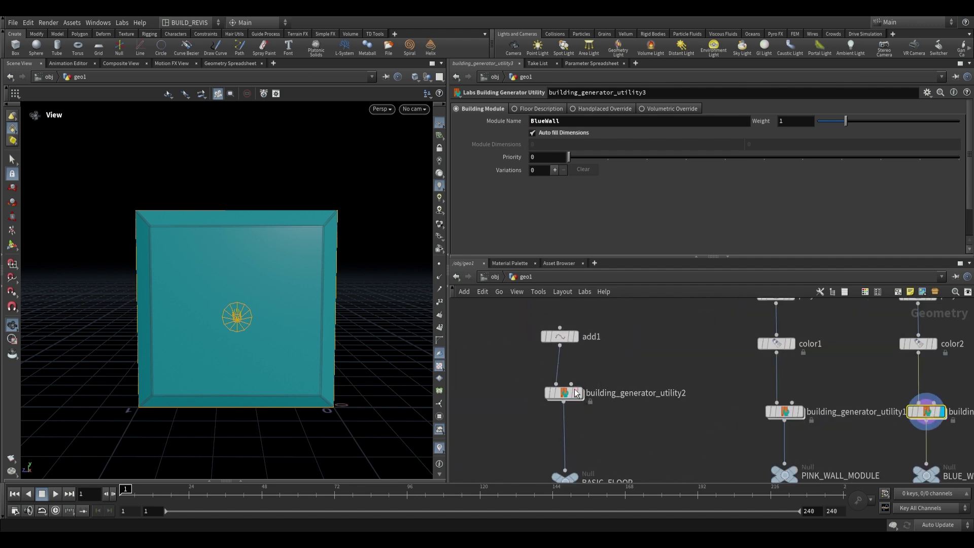
left_click(579, 393)
left_click(564, 393)
middle_click_drag(325, 318, 294, 289)
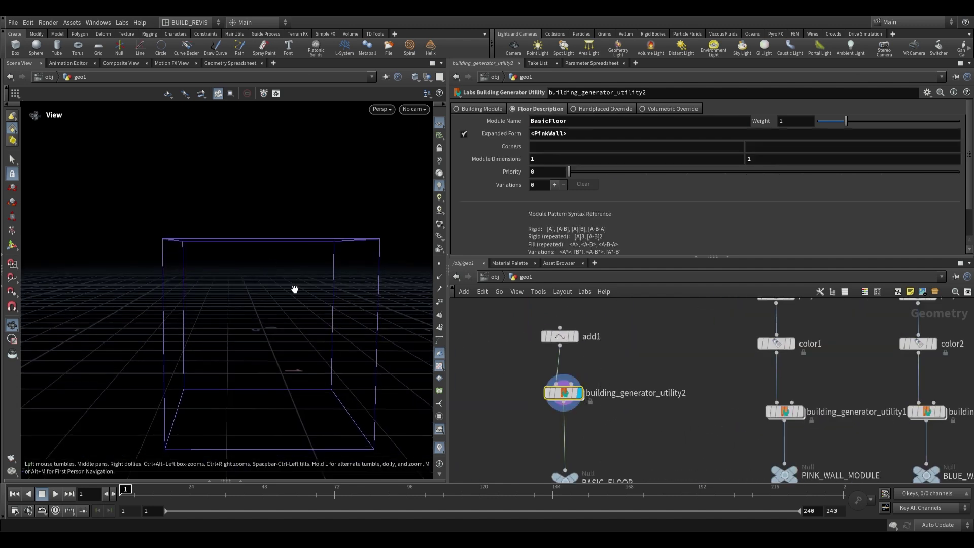
left_click(572, 133)
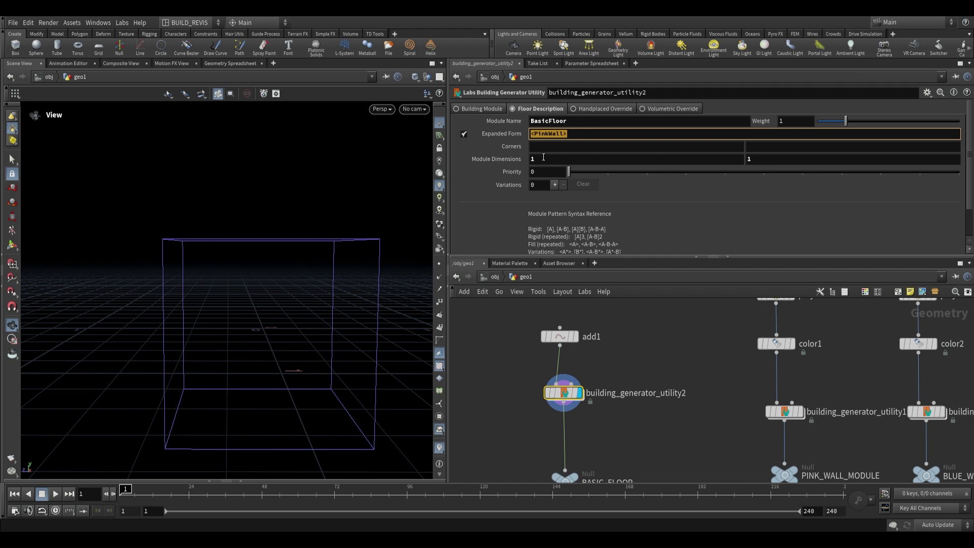
key("BackSpace")
type("Wall>")
type("[BlueWall")
key("Return")
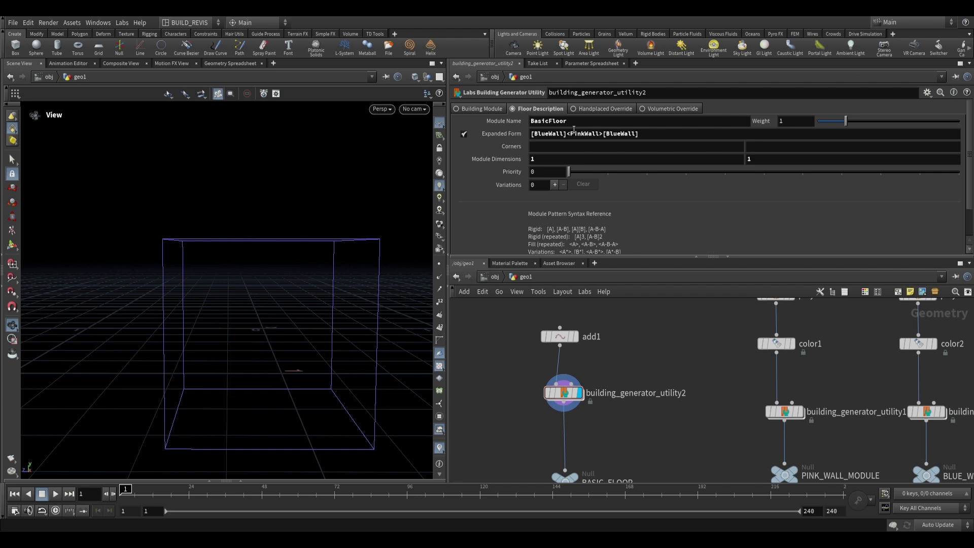
Examine the rigid and fill segments of the BasicFloor expanded form
double_click(566, 134)
left_click(584, 133)
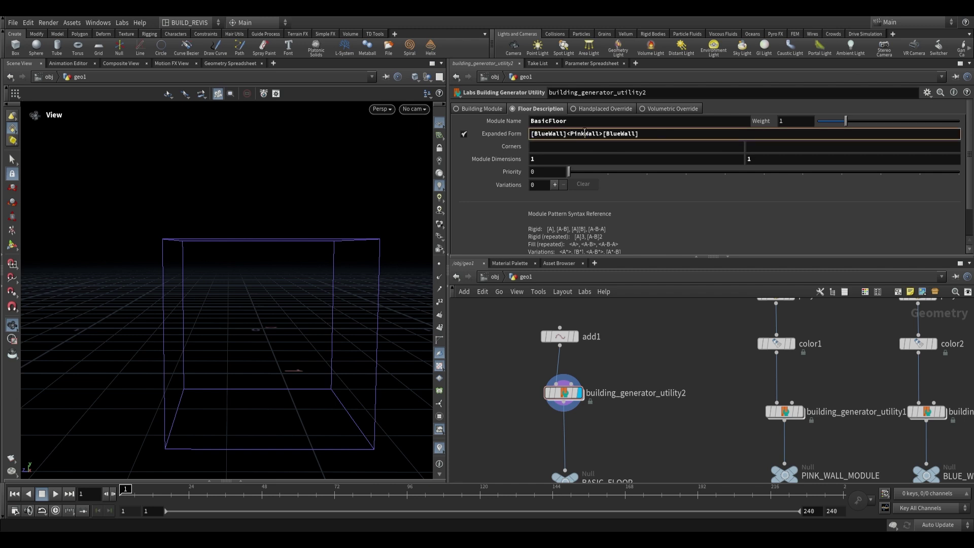
left_click_drag(566, 135, 608, 151)
left_click(594, 134)
key("1")
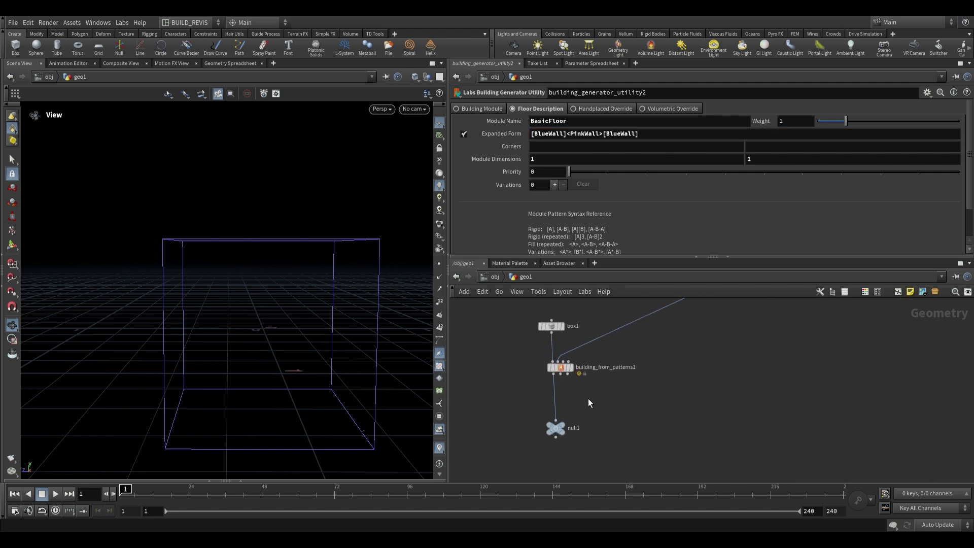
Display building_from_patterns1 and inspect how the blue and pink wall modules are distributed across the facades
scroll(576, 371, "up", 2)
left_click(574, 352)
left_click(557, 368)
scroll(198, 305, "down", 10)
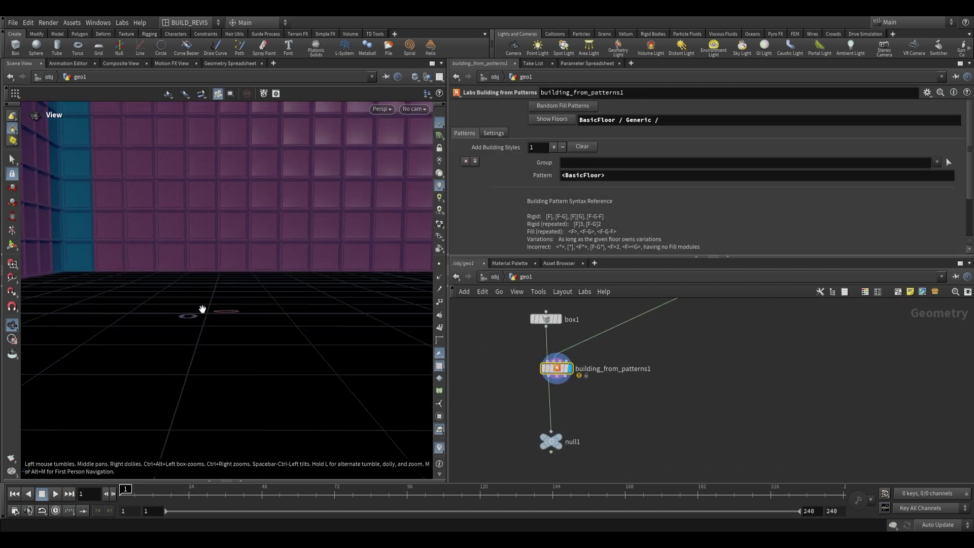
scroll(173, 289, "up", 3)
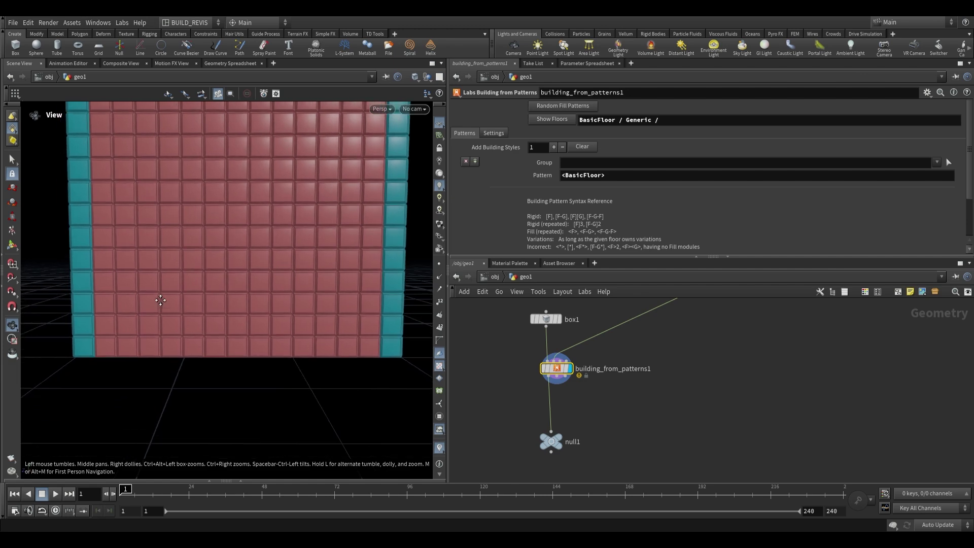
left_click_drag(107, 343, 105, 333)
middle_click_drag(120, 346, 93, 341)
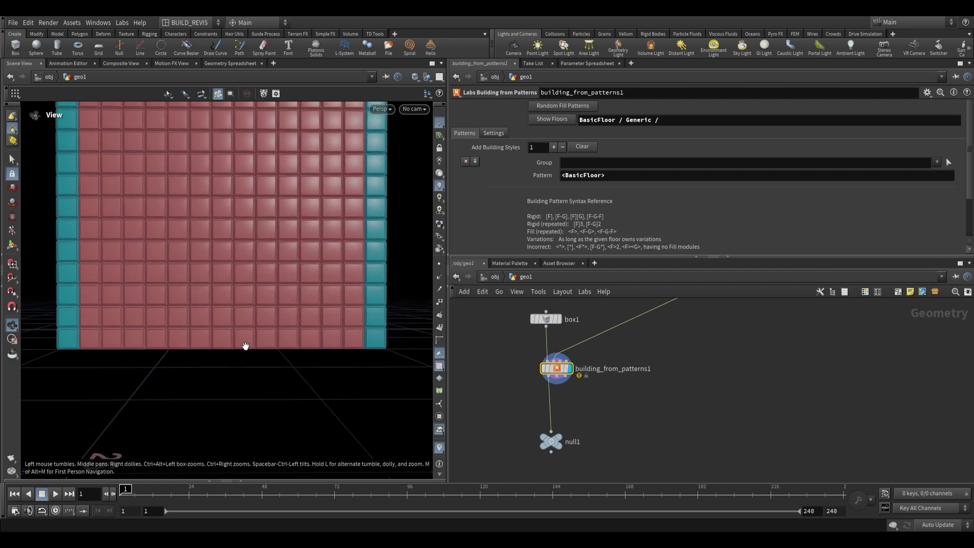
left_click_drag(379, 339, 257, 244)
scroll(257, 244, "down", 3)
middle_click_drag(257, 244, 285, 289)
left_click_drag(285, 289, 233, 235)
scroll(261, 304, "down", 1)
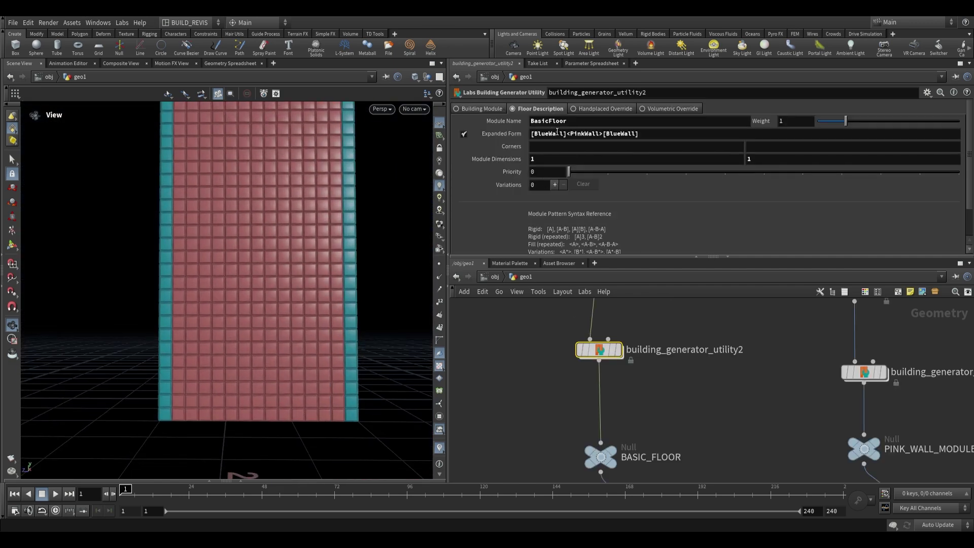
Reduce the BasicFloor expanded form to the single fill segment <PinkWall>
left_click_drag(568, 134, 531, 134)
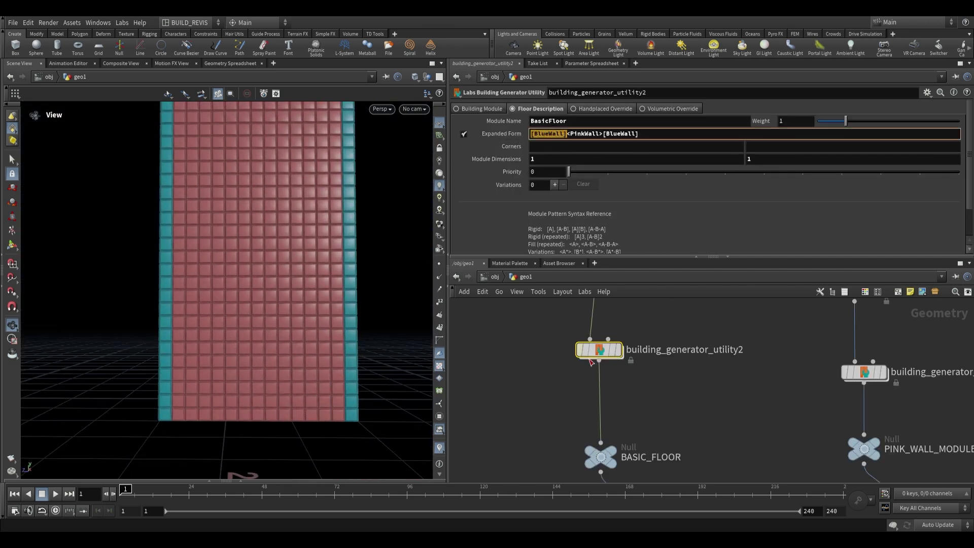
key("BackSpace")
left_click_drag(604, 134, 566, 134)
key("BackSpace")
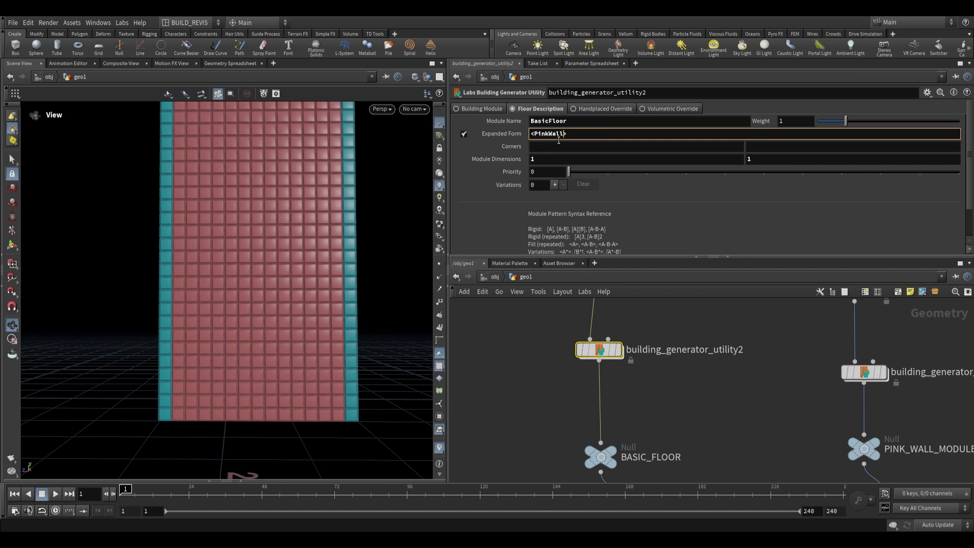
key("Return")
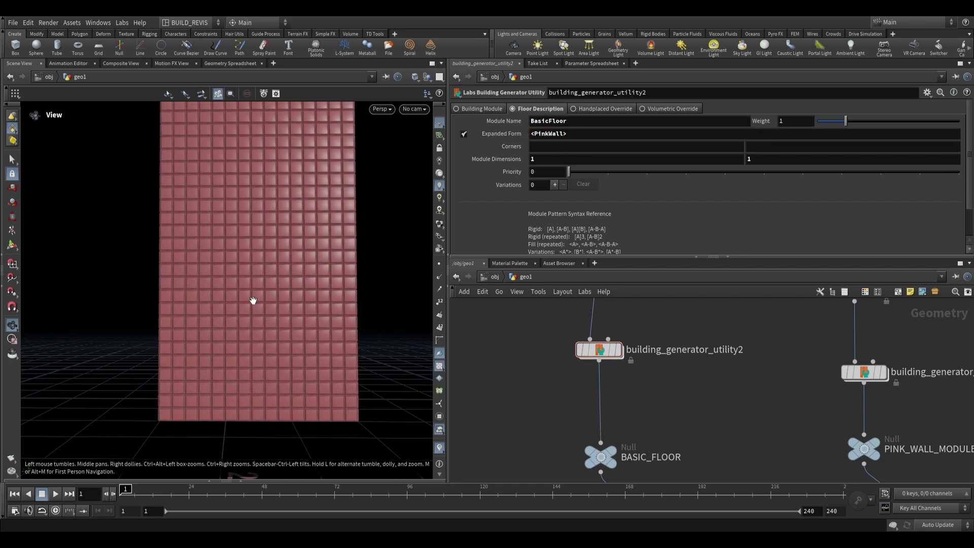
Set the BasicFloor expanded form to the repeating fill <PinkWall-BlueWall> and view the facade
left_click(572, 138)
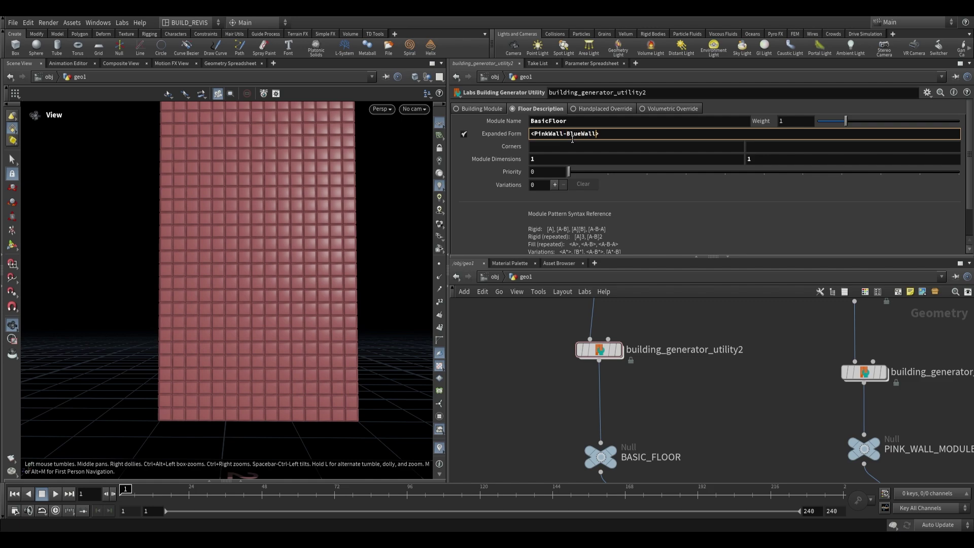
key("Return")
left_click_drag(269, 213, 184, 219)
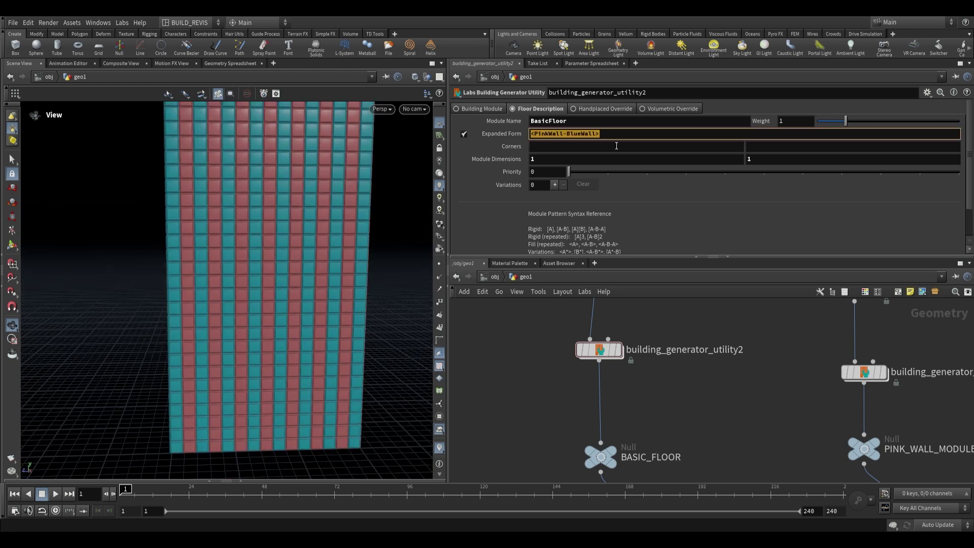
Replace the BasicFloor expanded form with [BlueWall]3<PinkWall> and view the adjoining facades
type("[]")
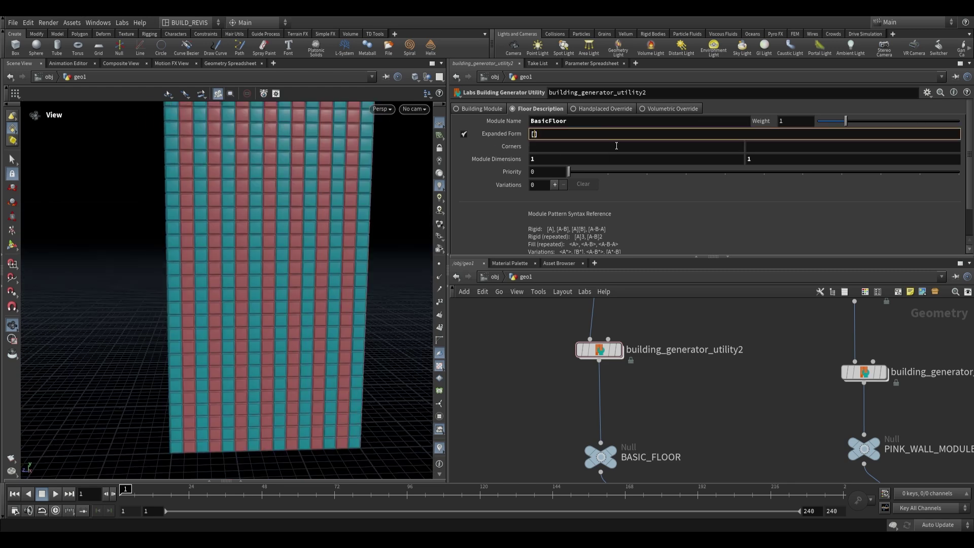
type("blueWall")
key("Return")
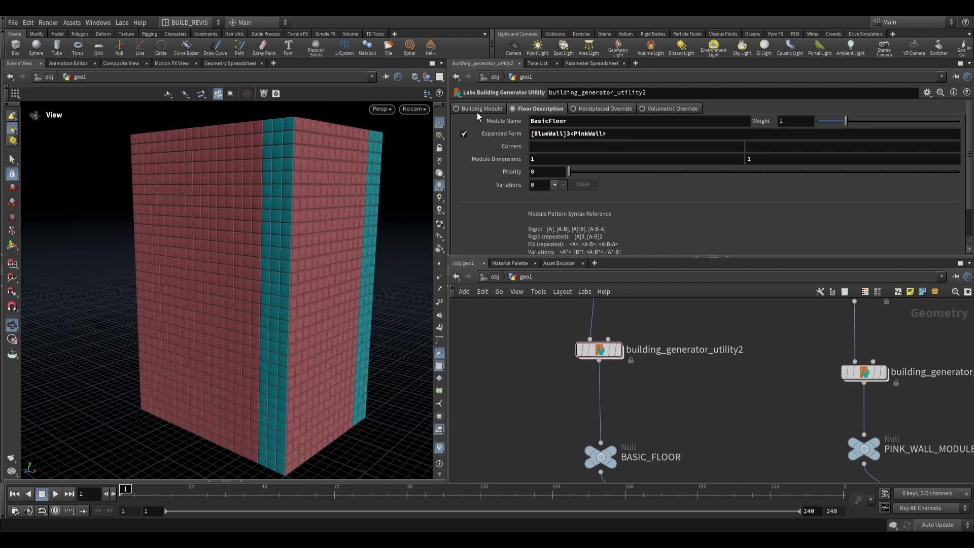
left_click_drag(283, 220, 254, 221)
scroll(254, 221, "down", 1)
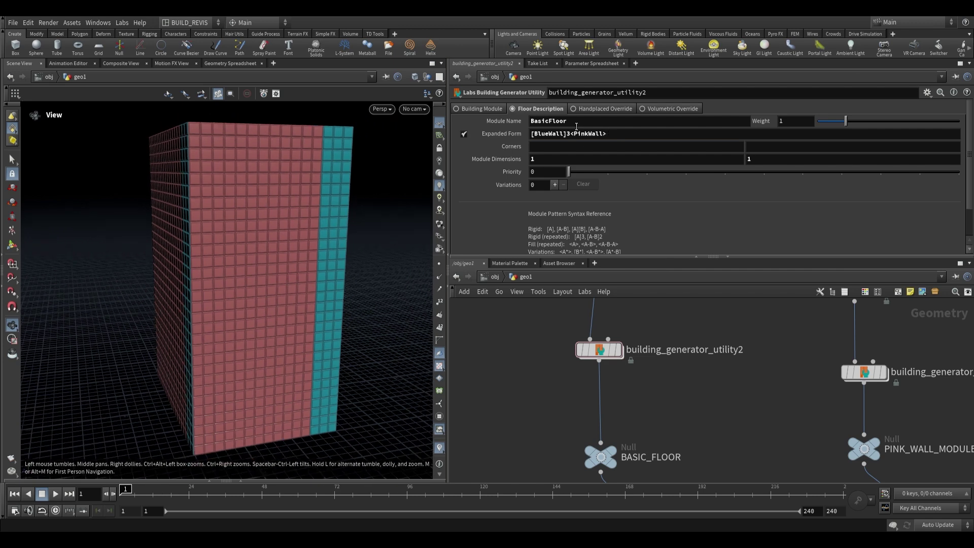
Rearrange the BasicFloor expanded form to <PinkWall>[BlueWall]3 and view the building from another side
left_click_drag(569, 134, 531, 133)
key("BackSpace")
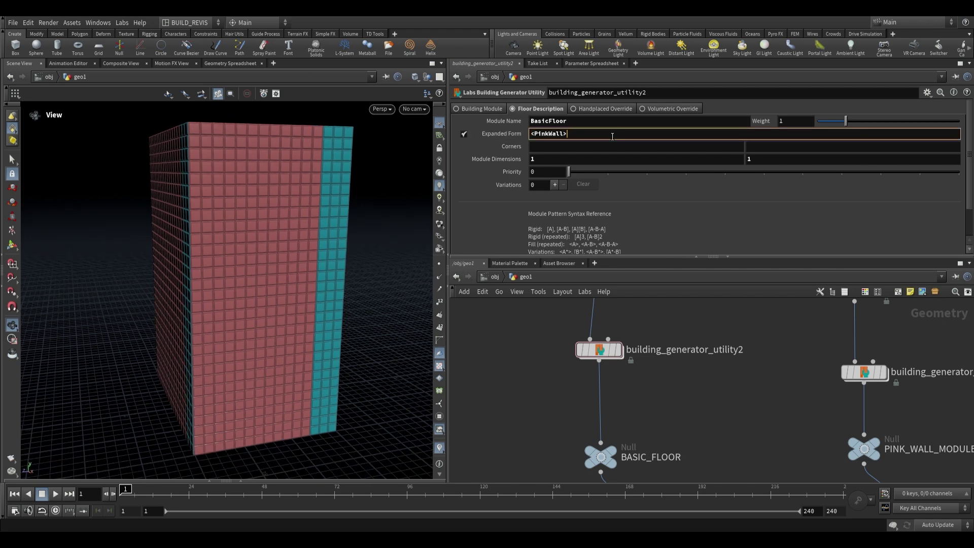
type("[BlueWall]3")
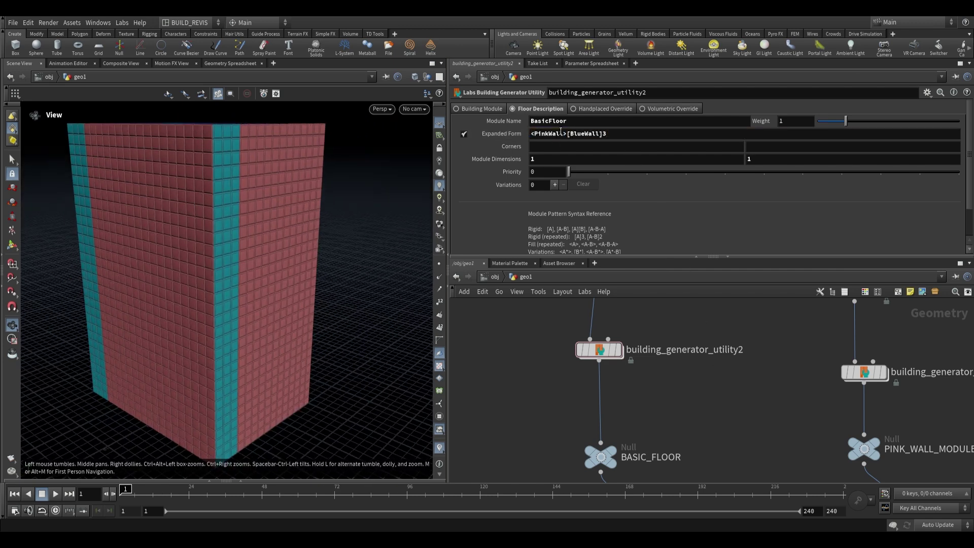
left_click_drag(289, 243, 226, 237)
Change the BasicFloor expanded form to <PinkWall>[BlueWall]<PinkWall> and view the facades
left_click(633, 132)
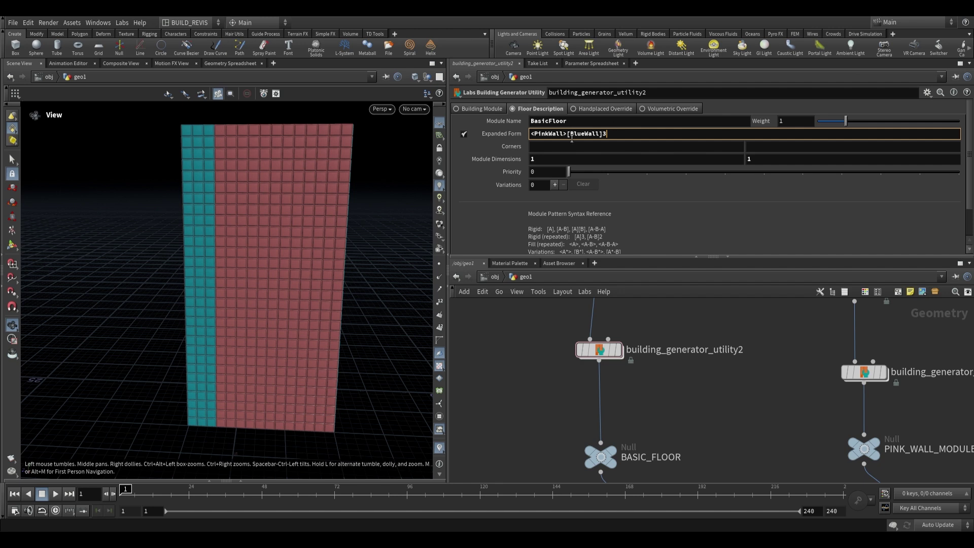
key("BackSpace")
type("<PinkWall>")
key("Return")
left_click_drag(325, 272, 396, 234)
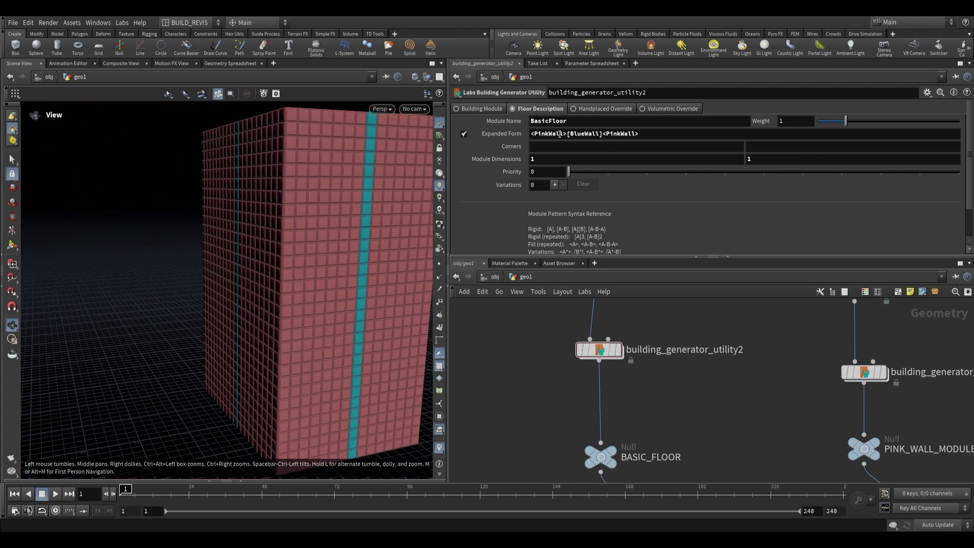
Examine the fill and rigid segments of the BasicFloor expanded form in the expression editor
key("alt+e")
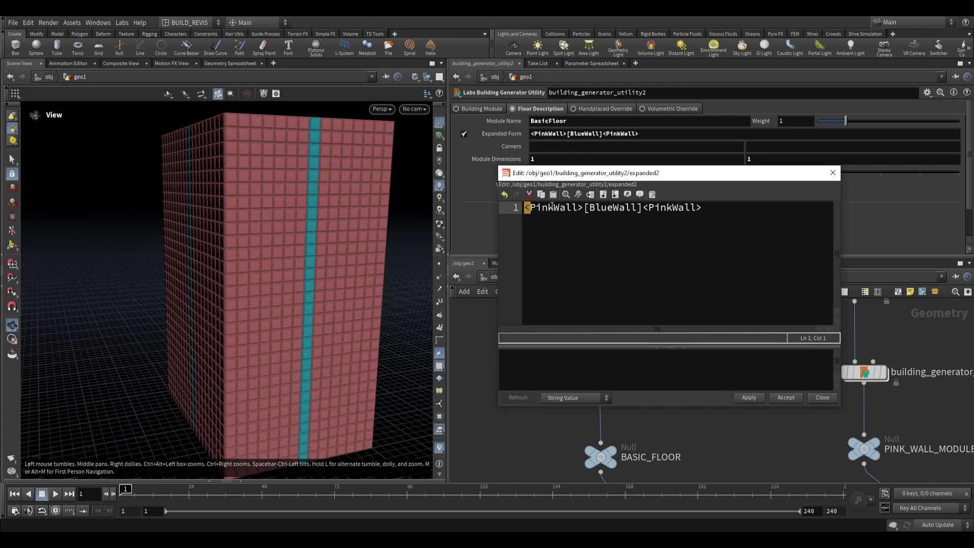
left_click(577, 209)
double_click(577, 208)
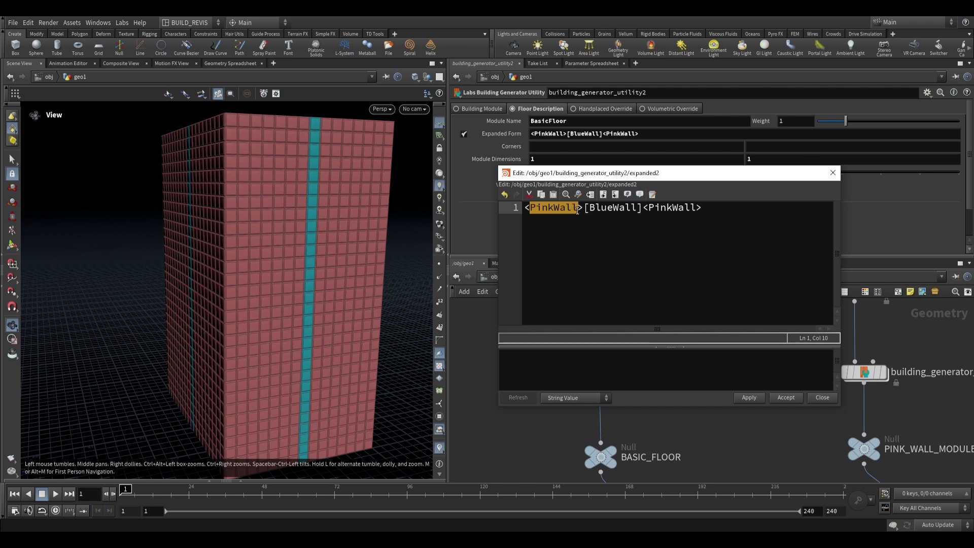
key("Right")
key("Right")
key("Right")
key("Right")
key("Right")
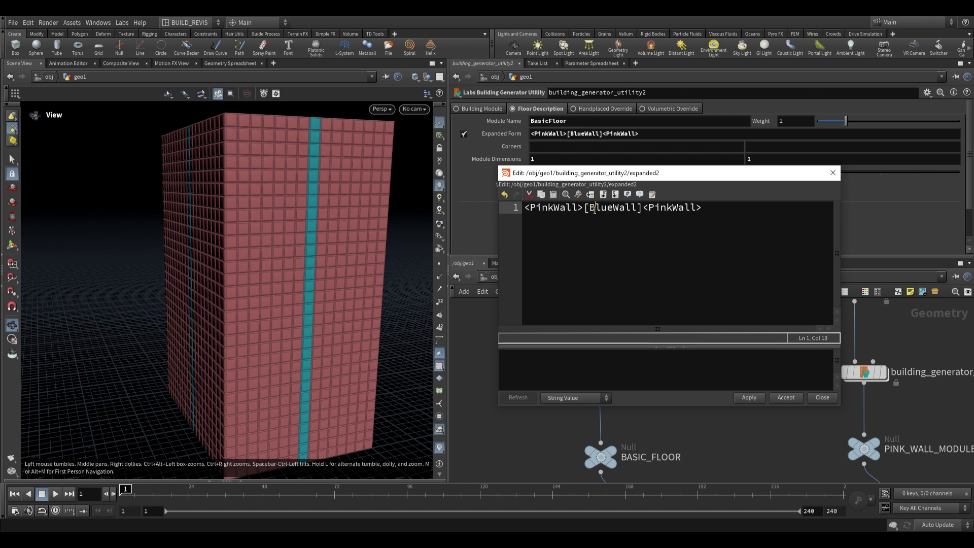
double_click(595, 209)
left_click(642, 209)
left_click_drag(663, 182, 668, 130)
left_click_drag(588, 157, 708, 157)
left_click(679, 157)
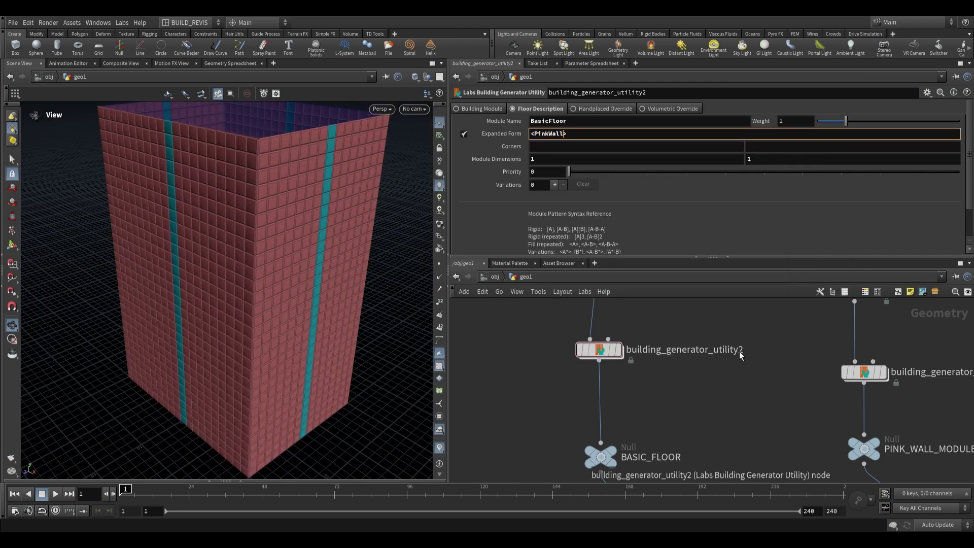
Set the BasicFloor expanded form to <PinkWall> and its first corner module to BlueWall
key("Tab")
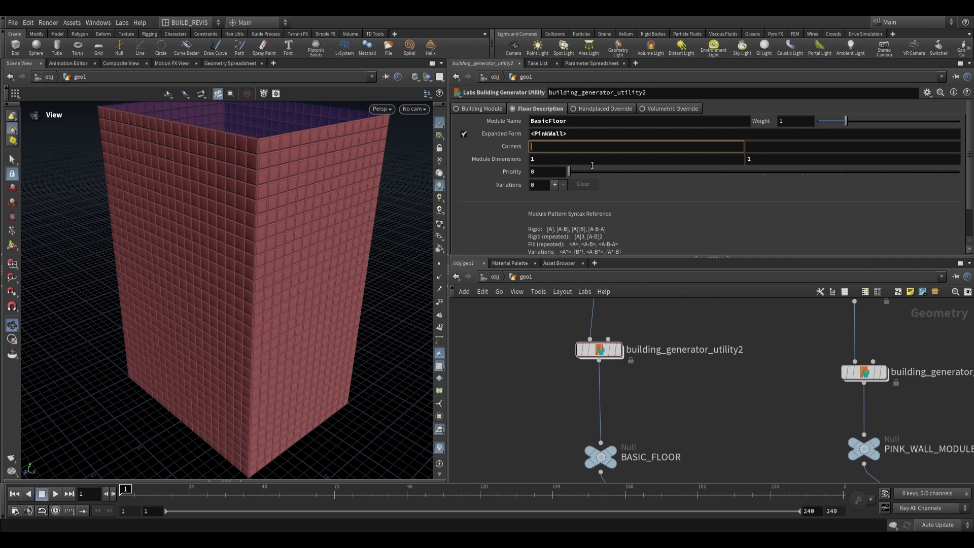
type("BlueWall")
key("Return")
Inspect the corner modules around the building and look over the module node chains
left_click_drag(416, 211, 330, 244)
middle_click_drag(253, 251, 315, 215)
mouse_move(316, 216)
left_mouse_down()
mouse_move(370, 201)
mouse_move(285, 205)
mouse_move(325, 202)
left_mouse_up()
left_click_drag(294, 211, 425, 200)
left_click_drag(330, 182, 541, 265)
middle_click_drag(820, 362, 691, 381)
scroll(691, 381, "down", 1)
left_click_drag(272, 222, 281, 229)
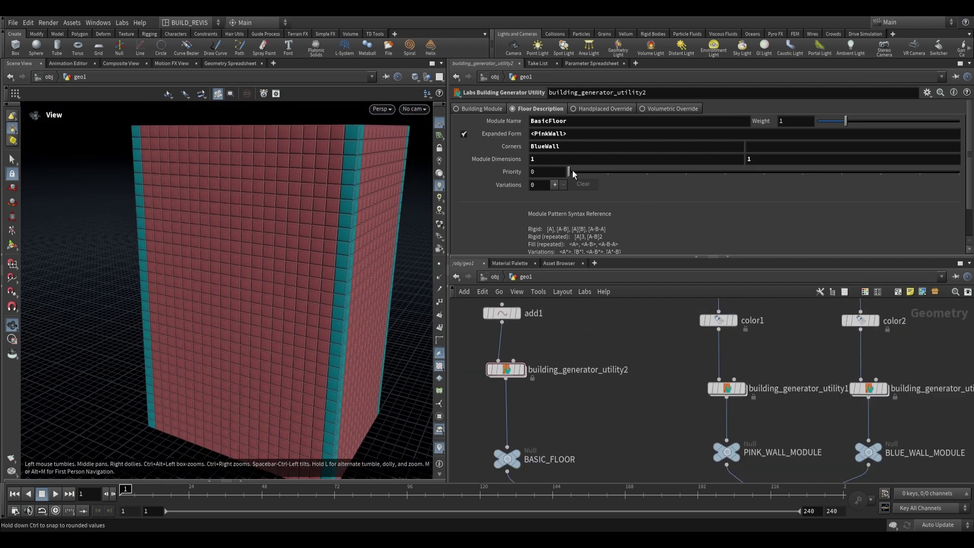
middle_click_drag(675, 362, 675, 404)
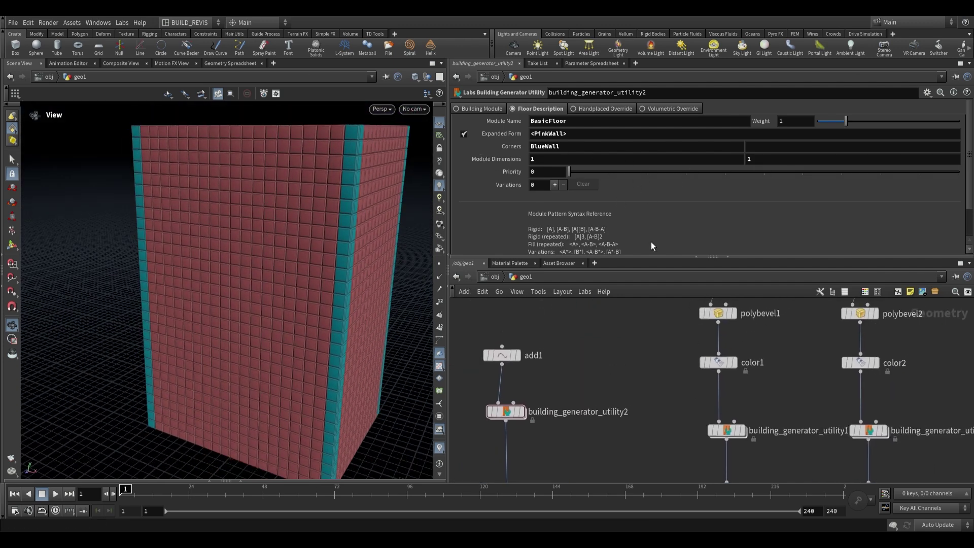
middle_click_drag(799, 347, 711, 395)
scroll(711, 395, "down", 1)
middle_click_drag(495, 461, 590, 404)
scroll(591, 400, "up", 2)
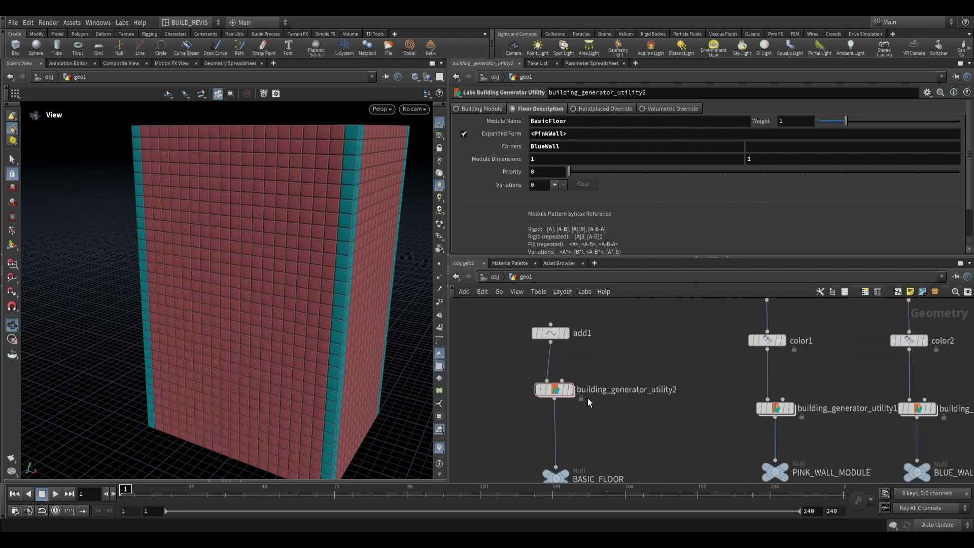
Set the second module dimension of BasicFloor to 2 and inspect the floor spacing
left_click_drag(766, 160, 726, 187)
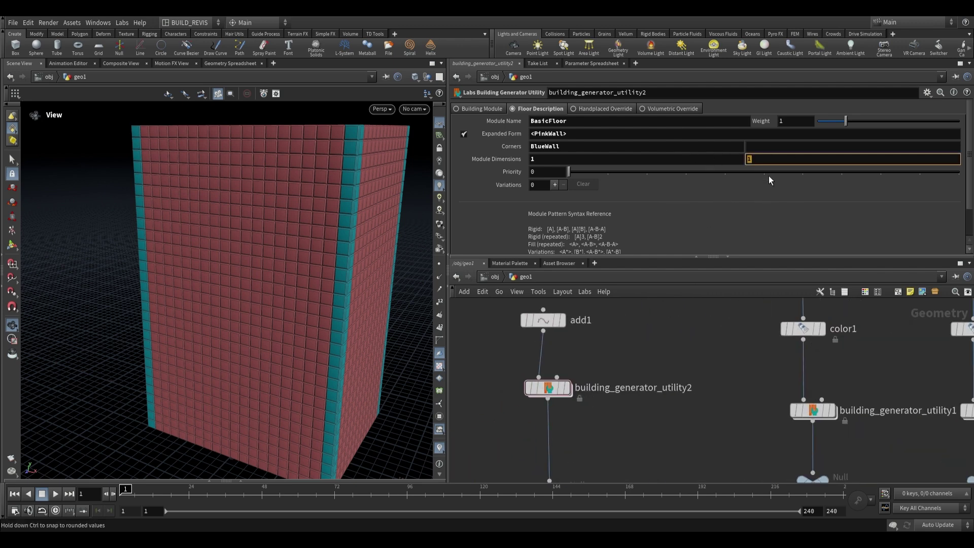
type("2")
key("Return")
scroll(270, 190, "up", 8)
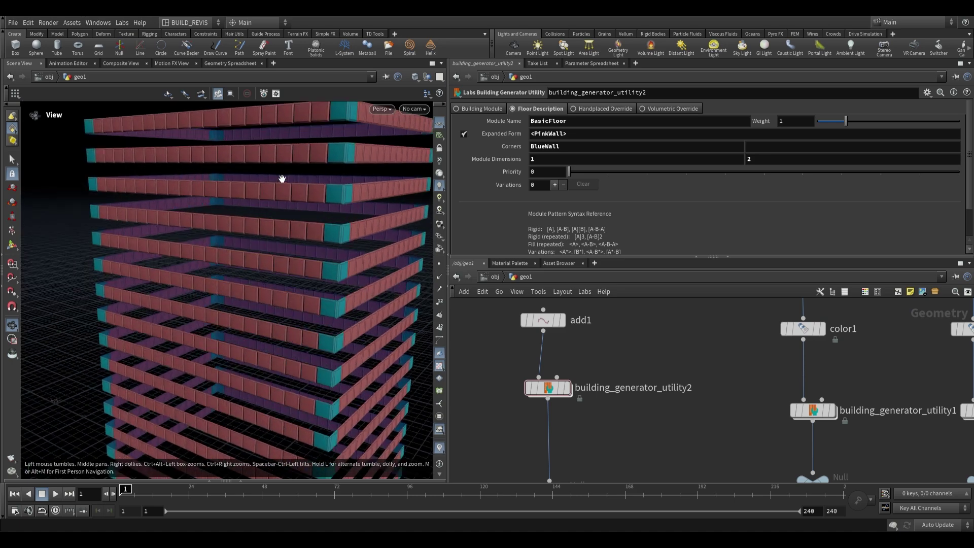
left_click_drag(295, 186, 281, 190)
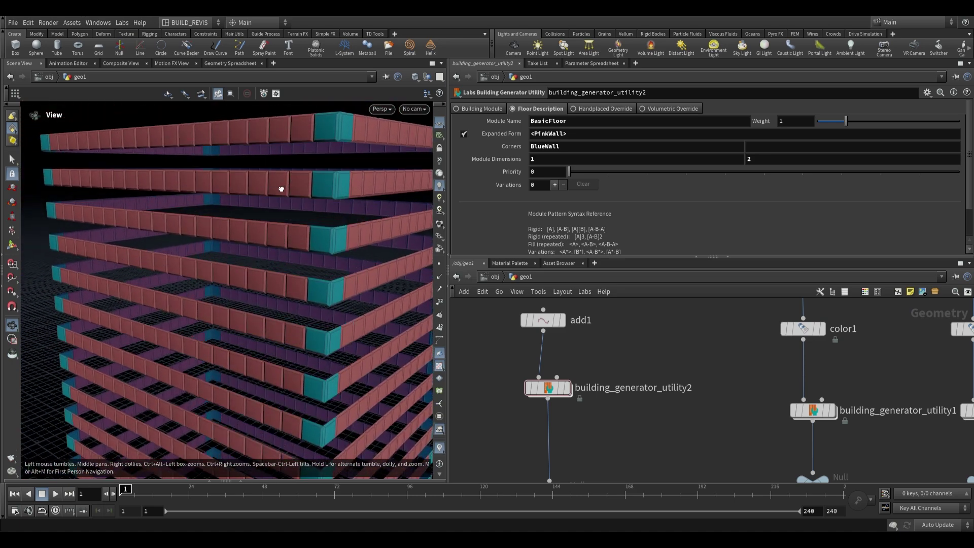
Display grid1 and set its second size value to 2
scroll(756, 365, "down", 2)
middle_click_drag(761, 346, 697, 413)
scroll(648, 335, "up", 1)
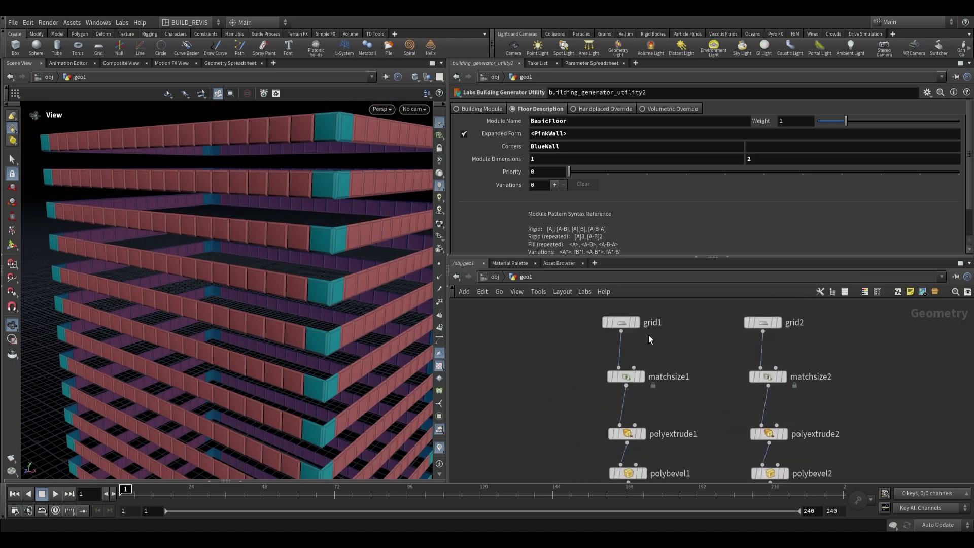
left_click(636, 322)
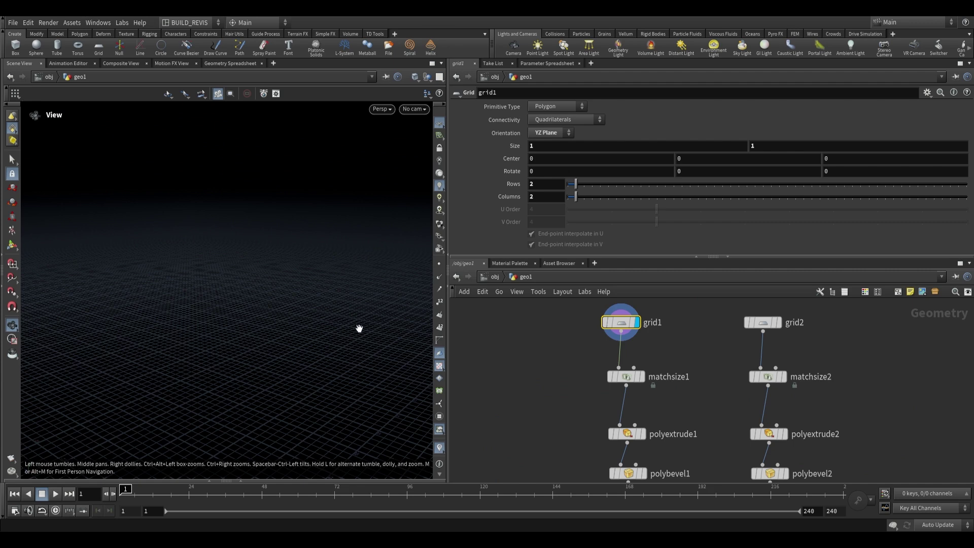
key("f")
mouse_move(253, 303)
left_mouse_down()
mouse_move(359, 303)
mouse_move(251, 300)
left_mouse_up()
left_click_drag(762, 145, 714, 172)
type("2")
key("Return")
scroll(255, 284, "down", 3)
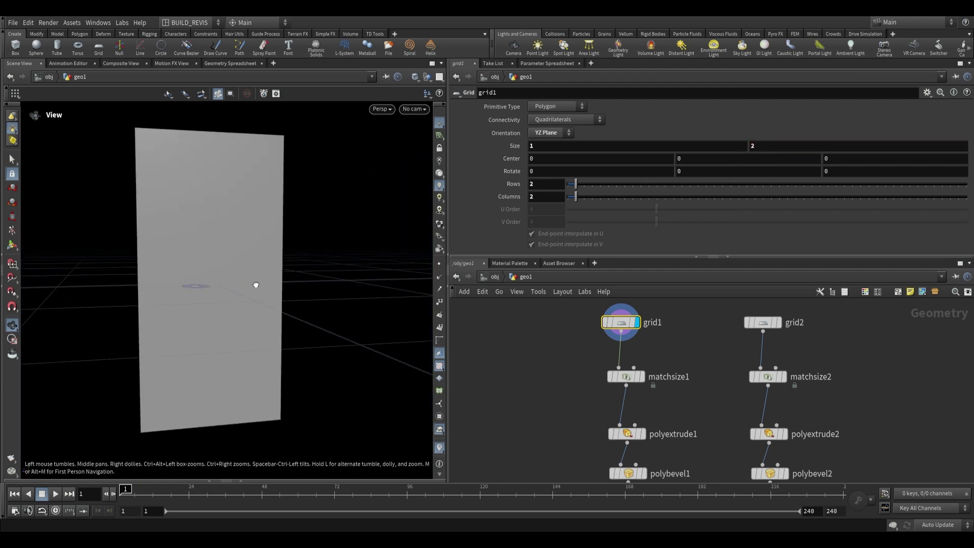
Set the second size value of grid2 to 2
left_click(773, 322)
left_click_drag(762, 145, 727, 147)
type("2")
key("Return")
middle_click_drag(837, 450, 844, 424)
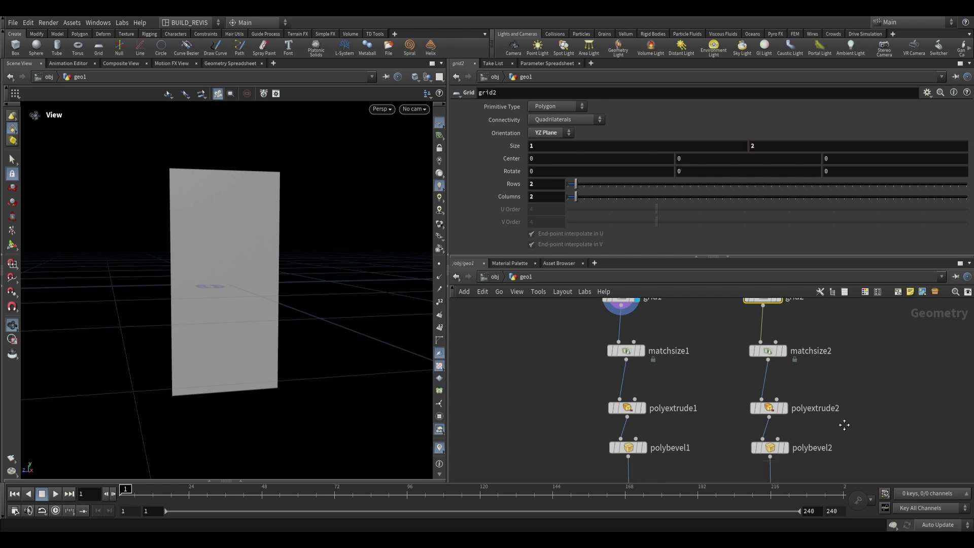
Display null1 below building_from_patterns1 and view the whole building with the taller modules
scroll(711, 416, "down", 3)
middle_click_drag(711, 416, 856, 149)
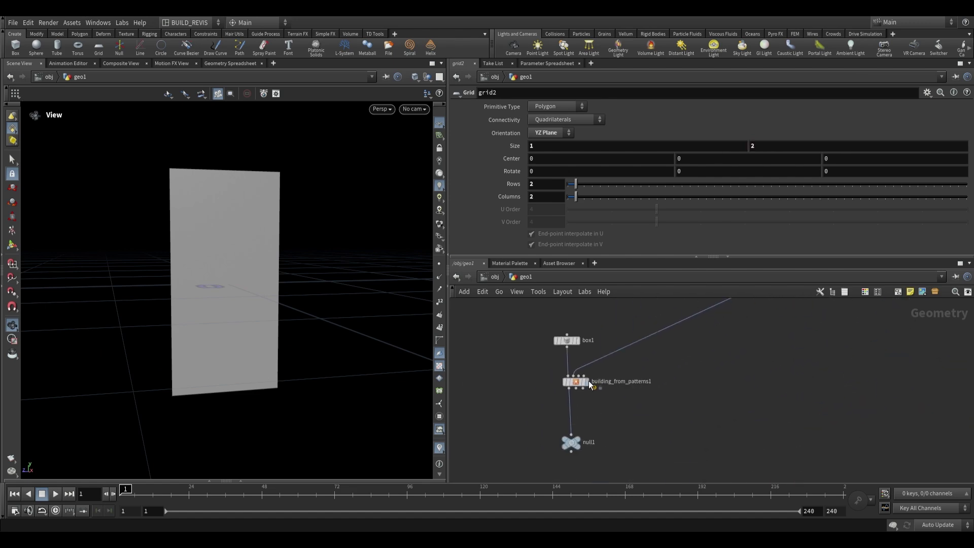
left_click(579, 441)
left_click_drag(371, 345, 302, 214)
scroll(261, 303, "down", 5)
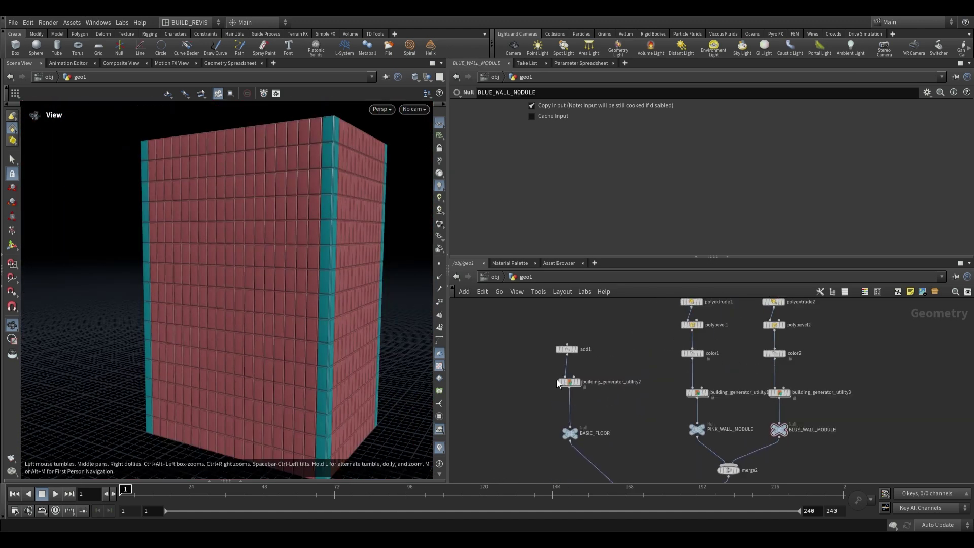
Duplicate the blue wall module chain from grid2 through BLUE_WALL_MODULE and place the copy beside the original
scroll(580, 386, "down", 1)
middle_click_drag(653, 399, 553, 409)
scroll(553, 409, "down", 1)
middle_click_drag(671, 415, 640, 431)
scroll(645, 439, "down", 1)
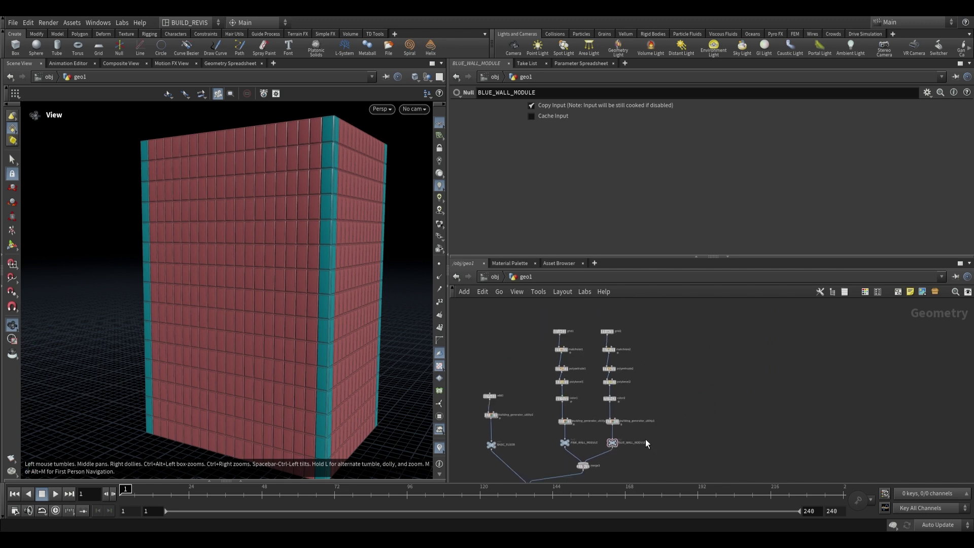
left_click_drag(659, 446, 598, 325)
scroll(645, 431, "up", 2)
left_click_drag(600, 447, 679, 443, "alt")
scroll(710, 455, "up", 1)
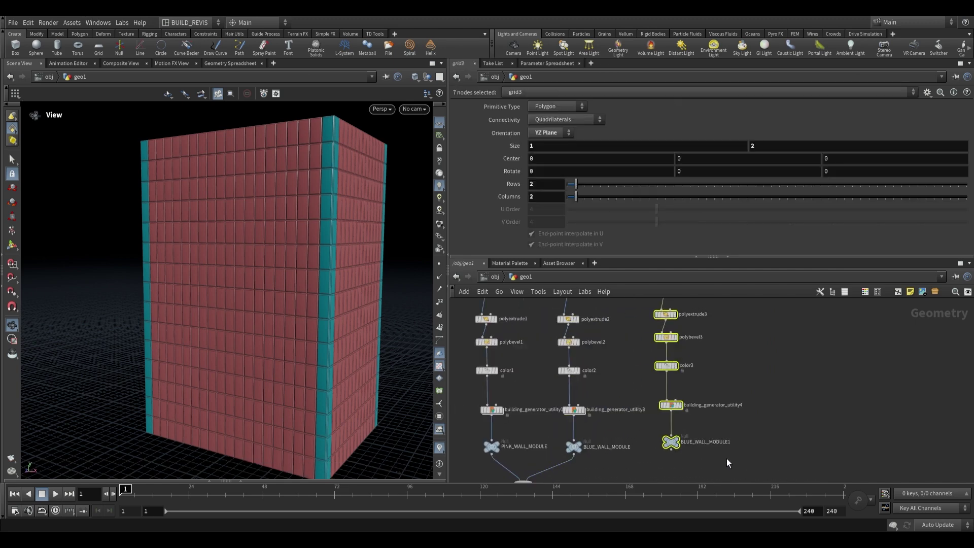
Display grid3 in the copied chain and set its rows to 3
scroll(734, 405, "up", 2)
middle_click_drag(734, 406, 708, 422)
middle_click_drag(706, 339, 687, 427)
scroll(687, 428, "down", 1)
left_click(619, 340)
scroll(618, 339, "up", 2)
middle_click_drag(618, 340, 627, 358)
left_click(615, 322)
left_click_drag(575, 184, 584, 185)
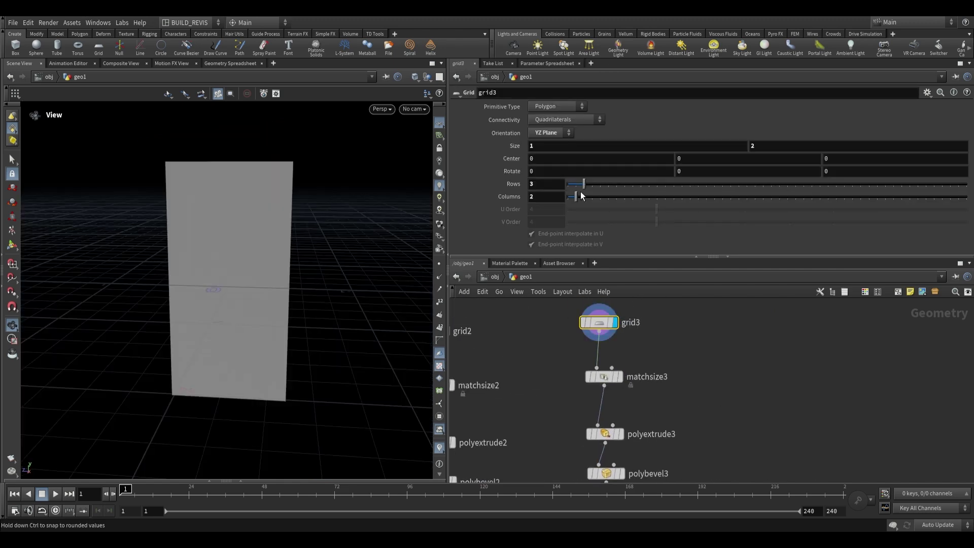
left_click_drag(256, 237, 280, 238)
Display polyextrude3 and adjust its extrusion to give each of the two panels its own inset frame
left_click(606, 434)
left_click(620, 434)
left_click_drag(772, 157, 744, 155)
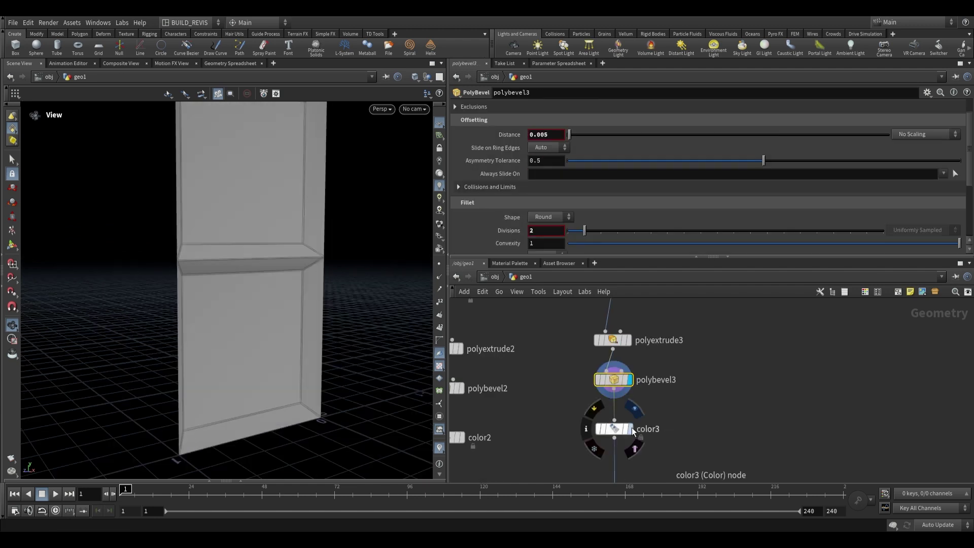
Display color3 and change the copied module's base colour to a muted grey-purple
left_click(630, 429)
left_click(614, 429)
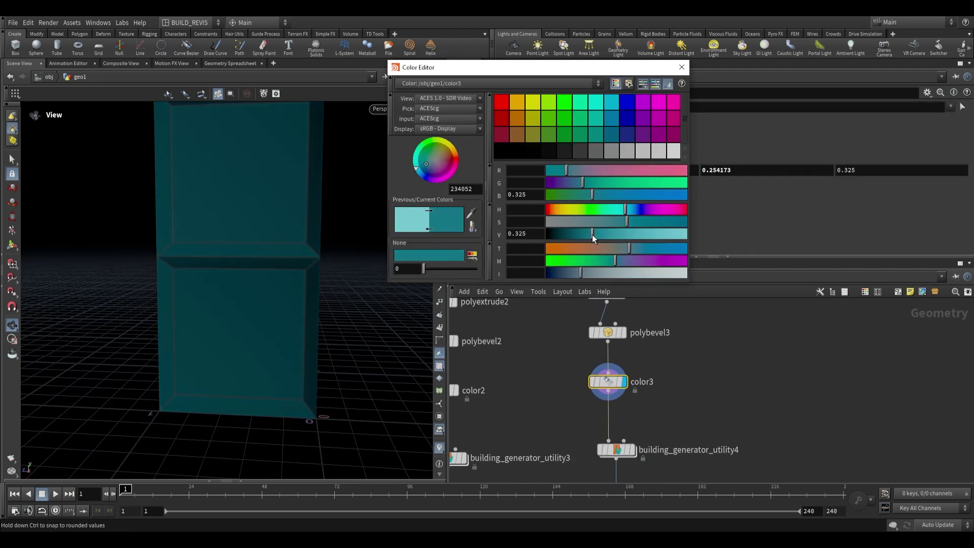
left_click_drag(593, 234, 612, 234)
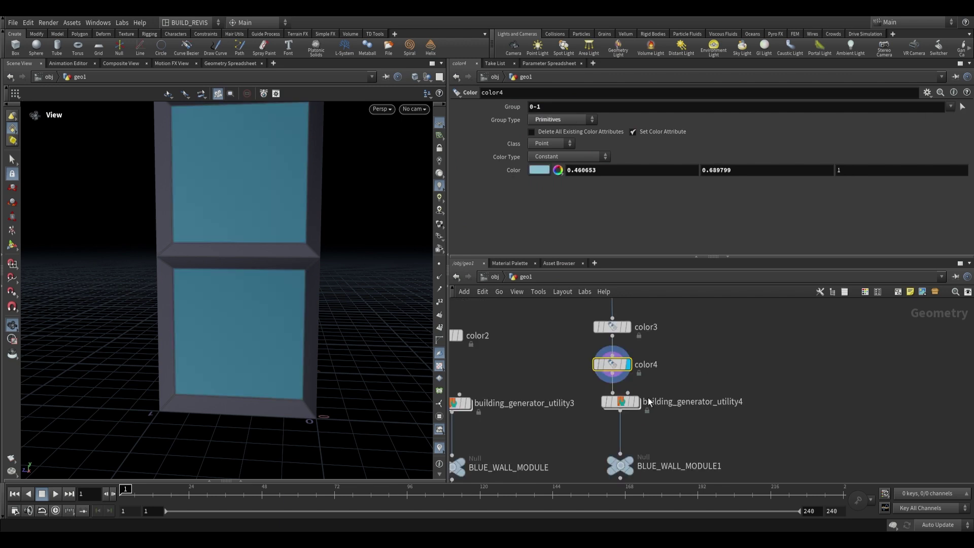
Set the module name on building_generator_utility4 to Window, rename its null WINDOW and connect it to merge2
scroll(638, 410, "down", 2)
left_click(636, 404)
scroll(659, 401, "up", 2)
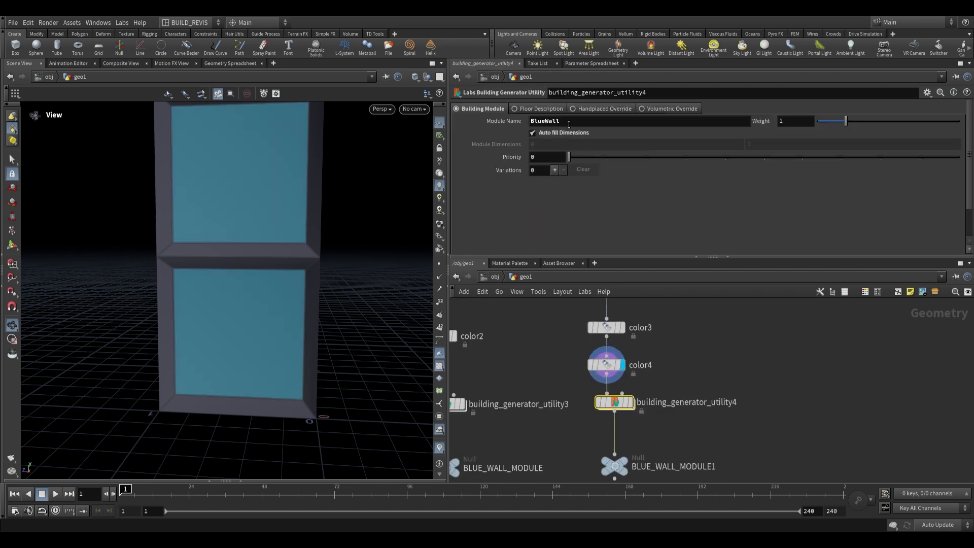
double_click(569, 124)
type("Window")
key("Return")
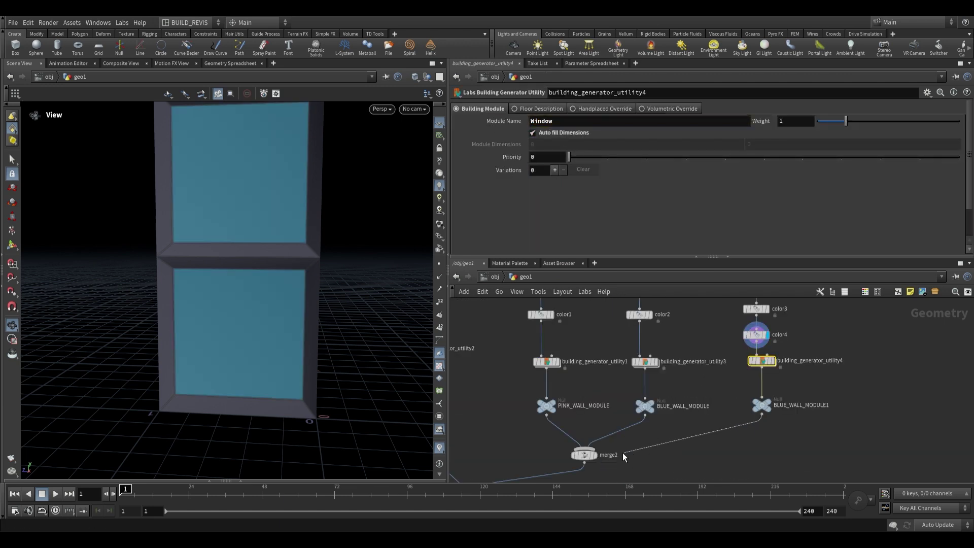
scroll(770, 435, "up", 2)
left_click(822, 393)
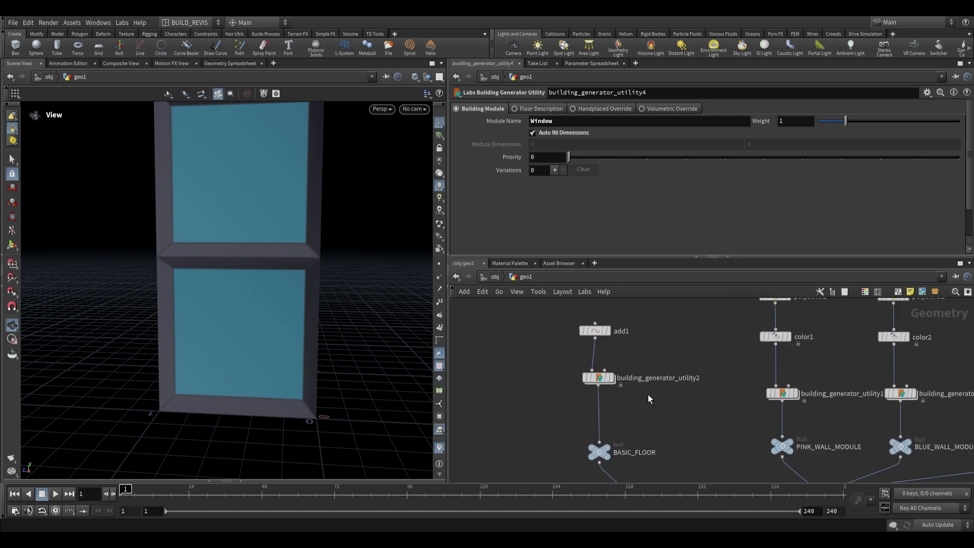
Duplicate building_generator_utility2 and the BASIC_FLOOR null beside the originals, and rename the copied null WINDOWED_FLOOR
scroll(622, 439, "down", 2)
left_click_drag(611, 423, 561, 424)
mouse_move(614, 361)
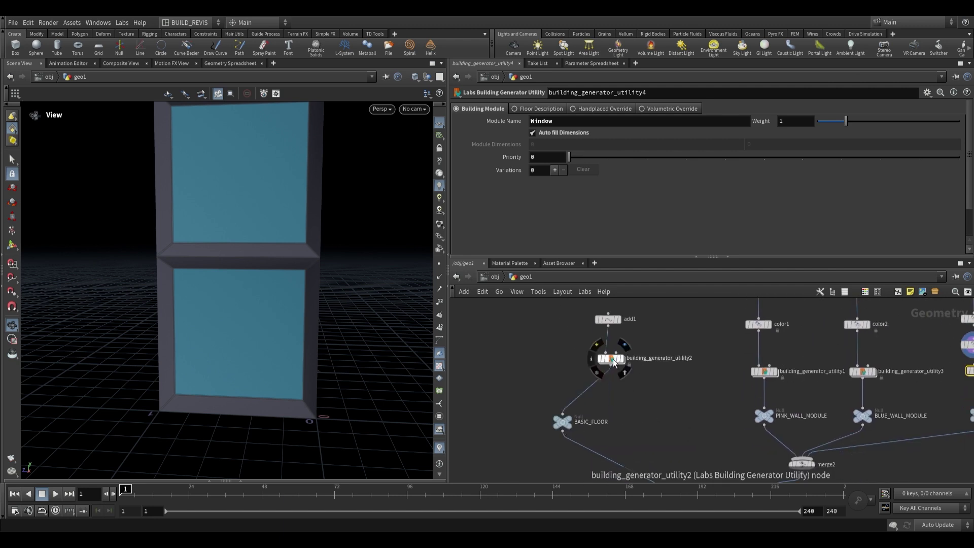
left_click_drag(613, 361, 565, 364)
scroll(566, 365, "up", 2)
left_click(561, 364)
middle_click_drag(619, 378, 588, 382)
left_click_drag(532, 367, 694, 368, "alt")
middle_click_drag(699, 401, 684, 385)
double_click(731, 437)
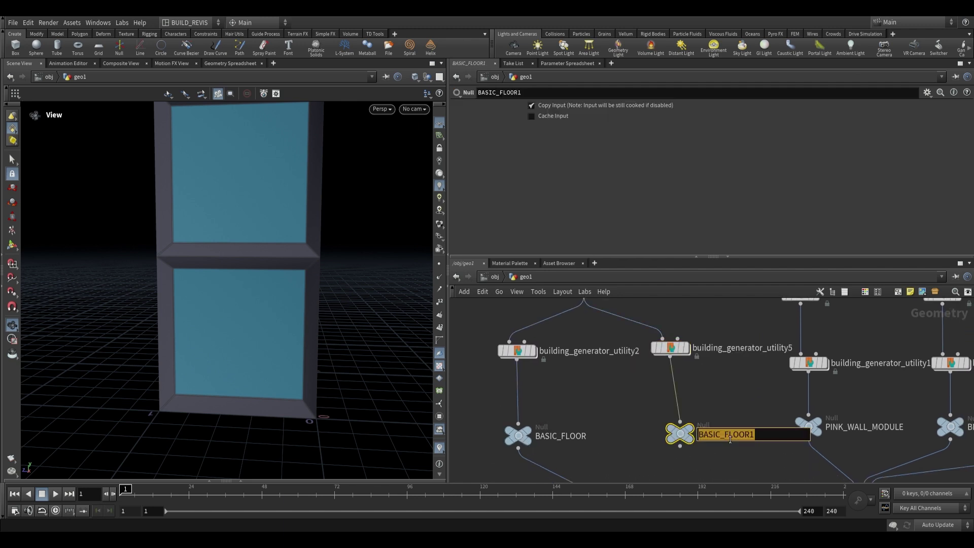
type("WINDOWED_FLOOR")
In building_generator_utility5's floor description, set the expanded form to <Window-PinkWall> and the module name to WindowedWall
left_click(714, 350)
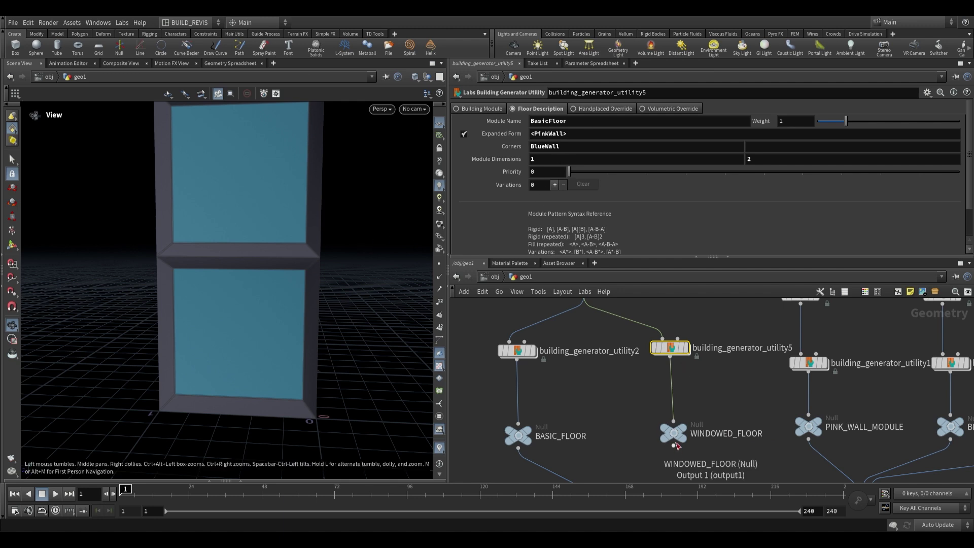
left_click(685, 348)
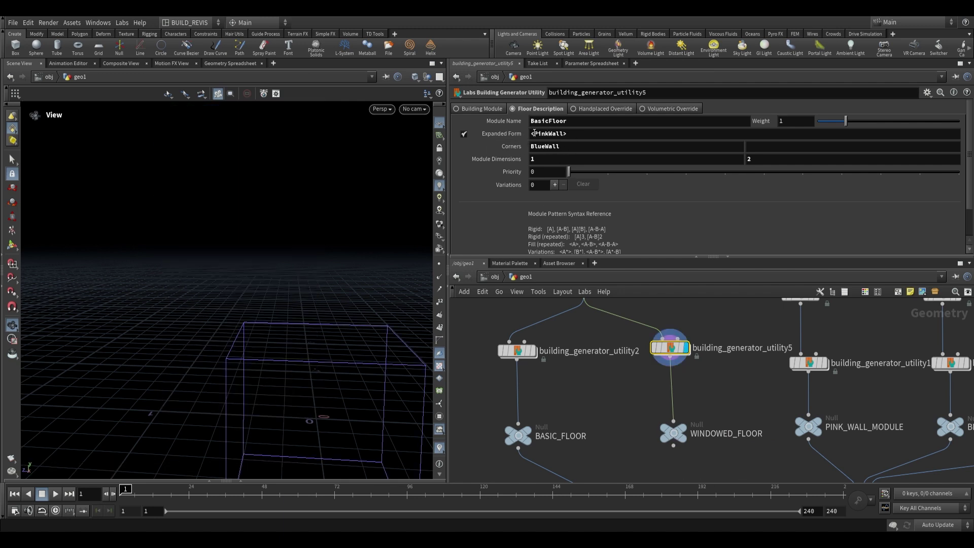
left_click(534, 133)
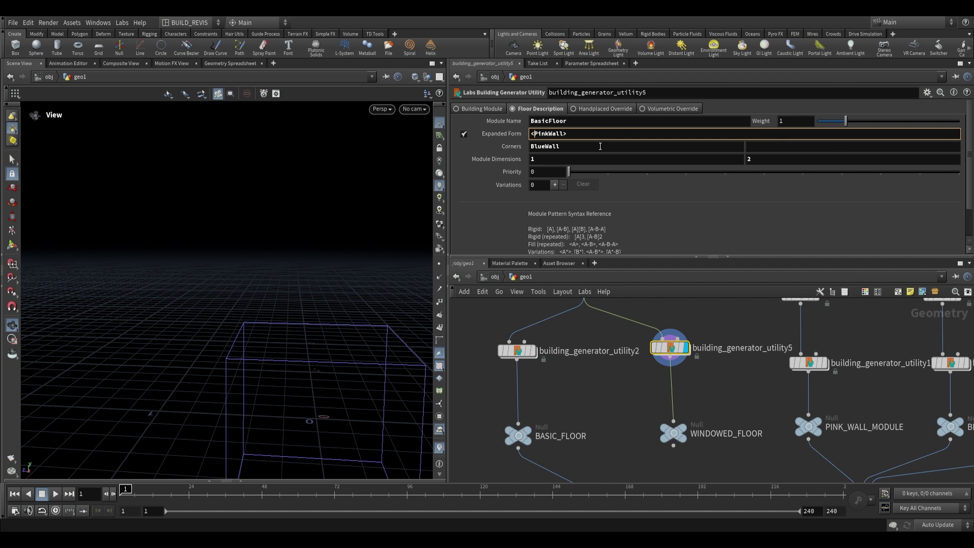
type("Window-")
double_click(620, 122)
type("Windowe")
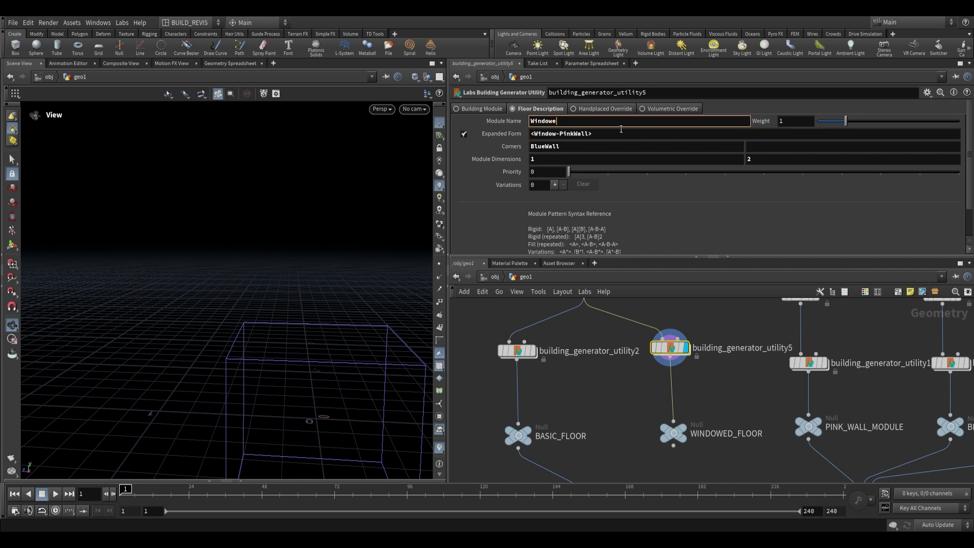
type("dWal")
type("l")
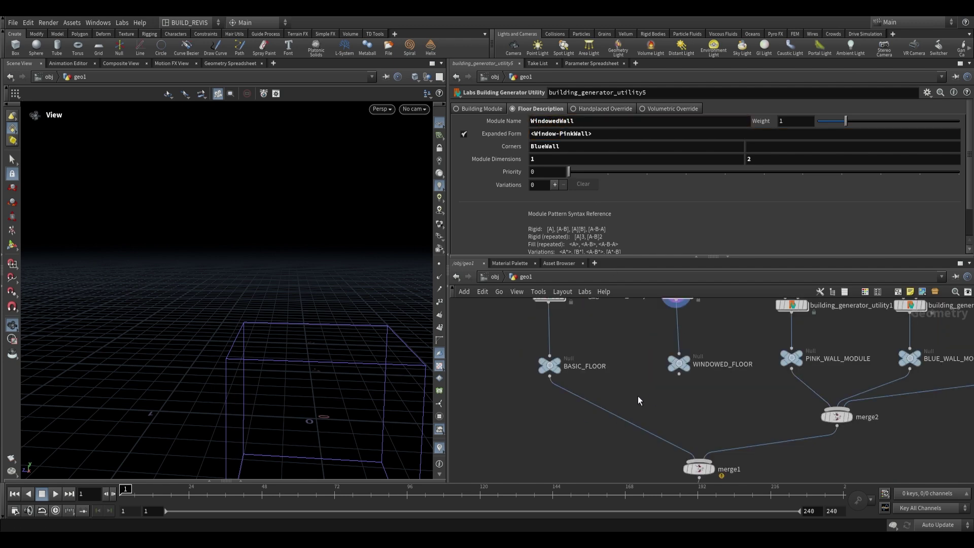
Insert a Merge node between BASIC_FLOOR and merge1, and connect WINDOWED_FLOOR to it as well
key("Tab")
type("mer")
key("Return")
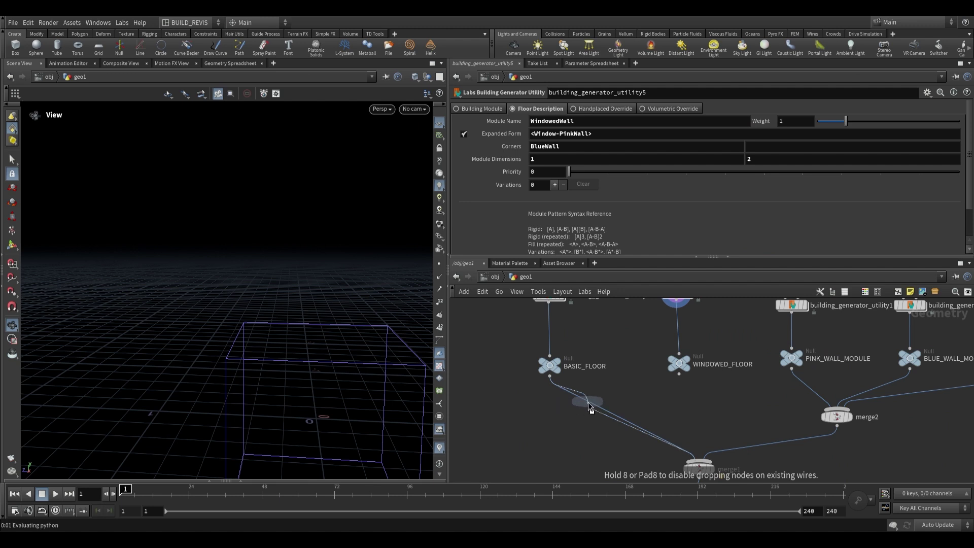
left_click(589, 402)
left_click_drag(588, 394, 679, 376)
middle_click_drag(676, 431, 662, 385)
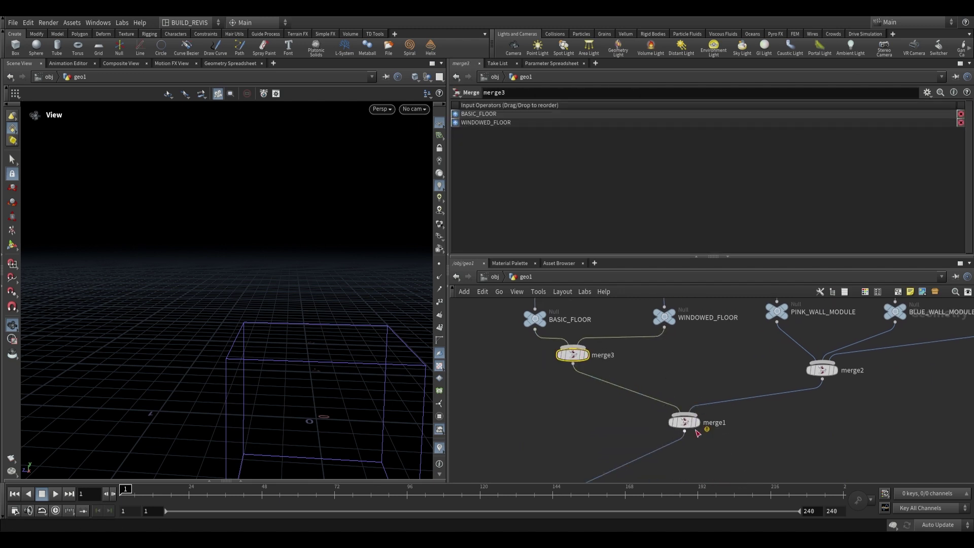
Select the whole floor description branch and move it farther away from the wall module chains
scroll(697, 433, "down", 3)
left_click_drag(541, 446, 672, 319)
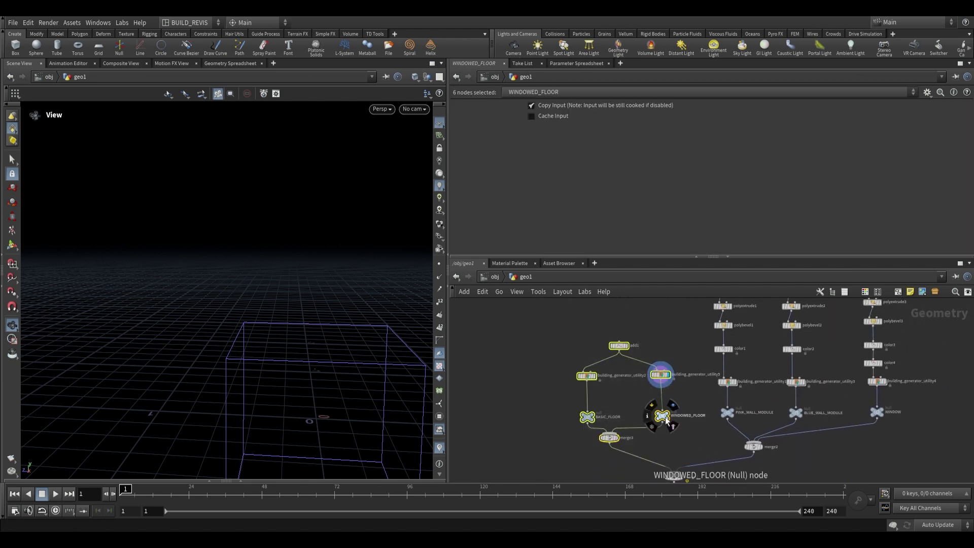
left_click_drag(666, 417, 610, 415)
middle_click_drag(679, 434, 625, 410)
left_click(635, 427)
scroll(660, 411, "up", 2)
scroll(617, 425, "down", 1)
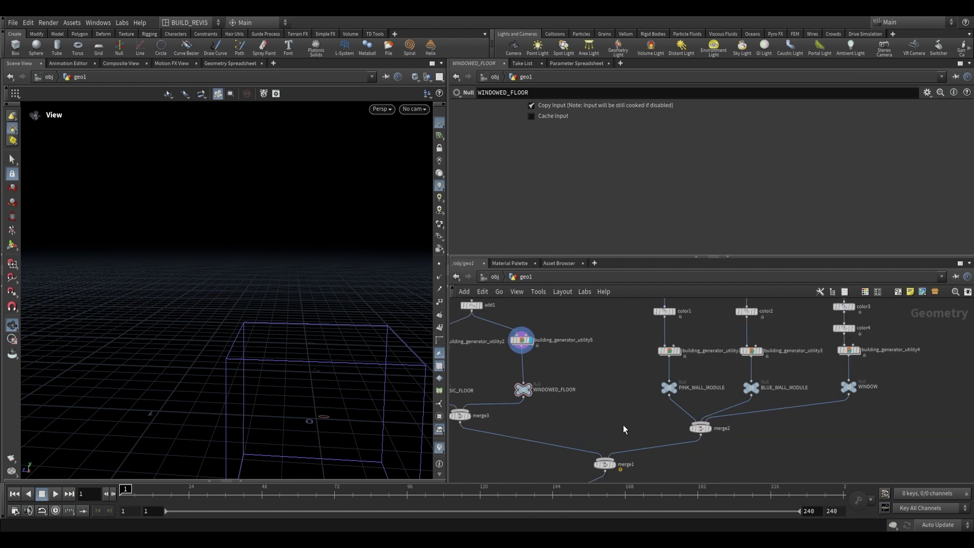
Refresh the floor list on building_from_patterns1, set its pattern to <BasicFloor-WindowedWall> and display null1
scroll(623, 430, "down", 3)
scroll(661, 394, "up", 5)
left_click(661, 394)
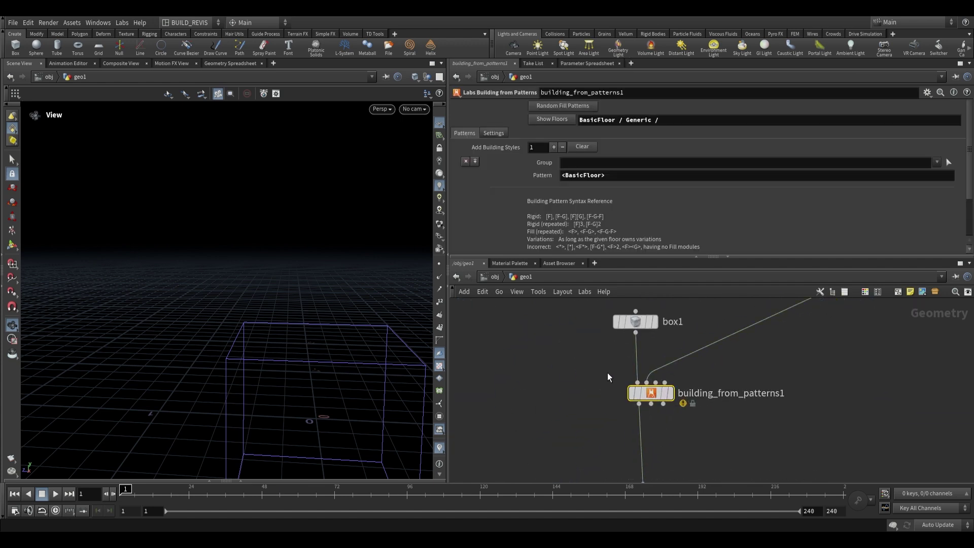
left_click(553, 120)
left_click(605, 175)
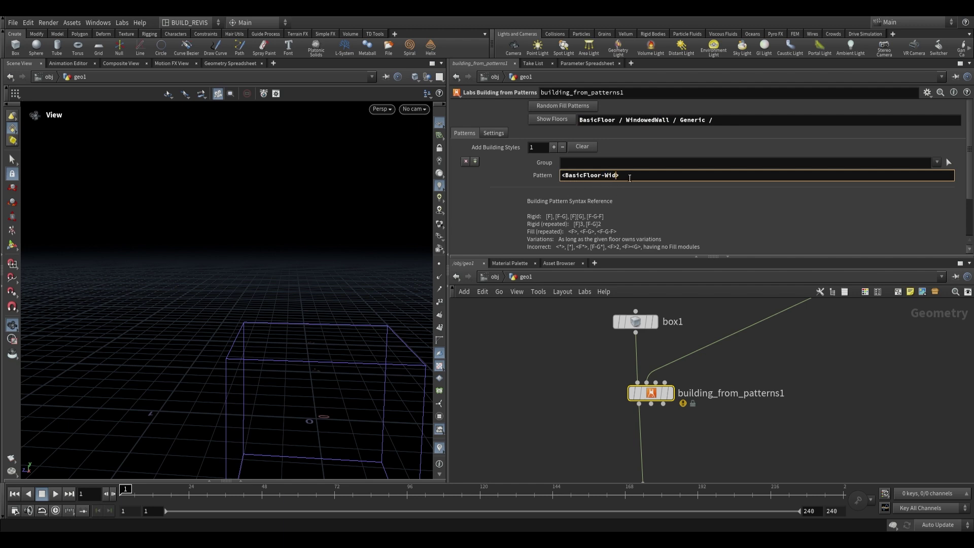
type("-WindowedWall")
middle_click_drag(619, 475, 616, 450)
left_click(651, 469)
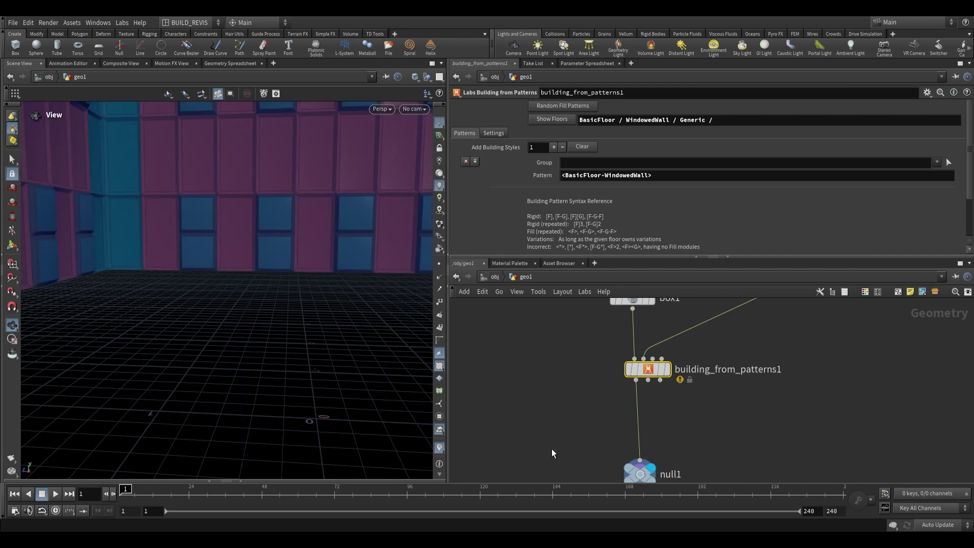
Examine the generated building's front and side to check how windowed and basic floors alternate
scroll(272, 307, "down", 6)
left_click_drag(252, 301, 270, 312)
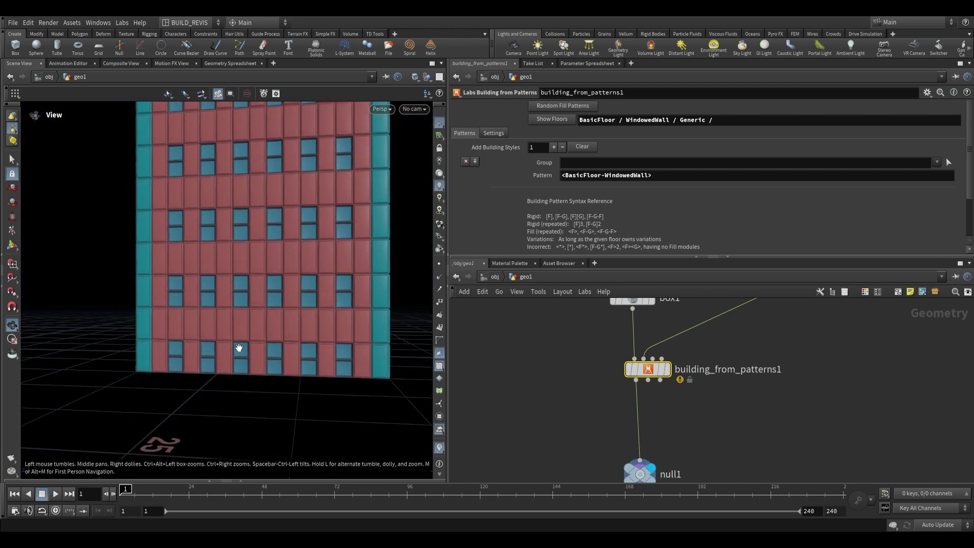
left_click_drag(239, 349, 225, 304)
scroll(225, 305, "down", 3)
middle_click_drag(225, 305, 274, 302)
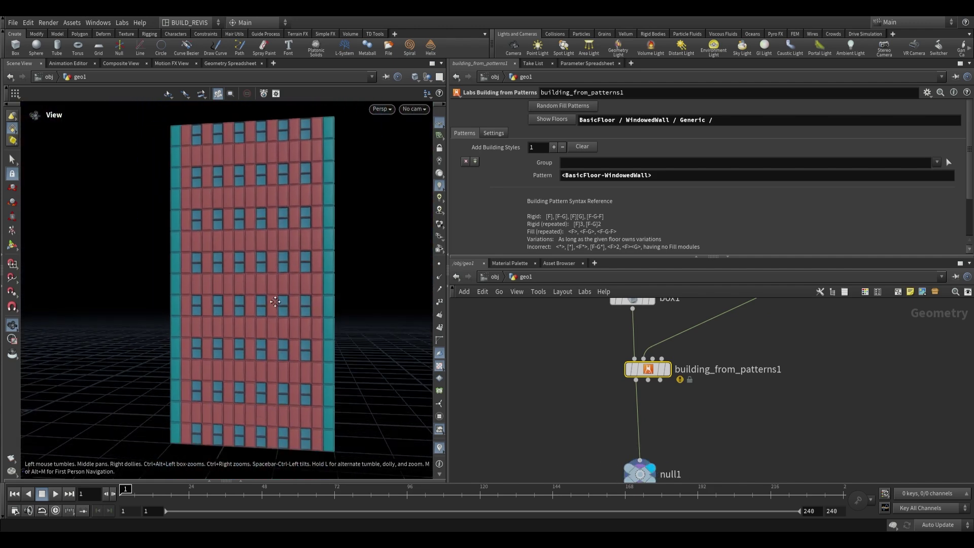
scroll(274, 301, "up", 1)
middle_click_drag(257, 267, 256, 286)
left_click_drag(248, 229, 318, 231)
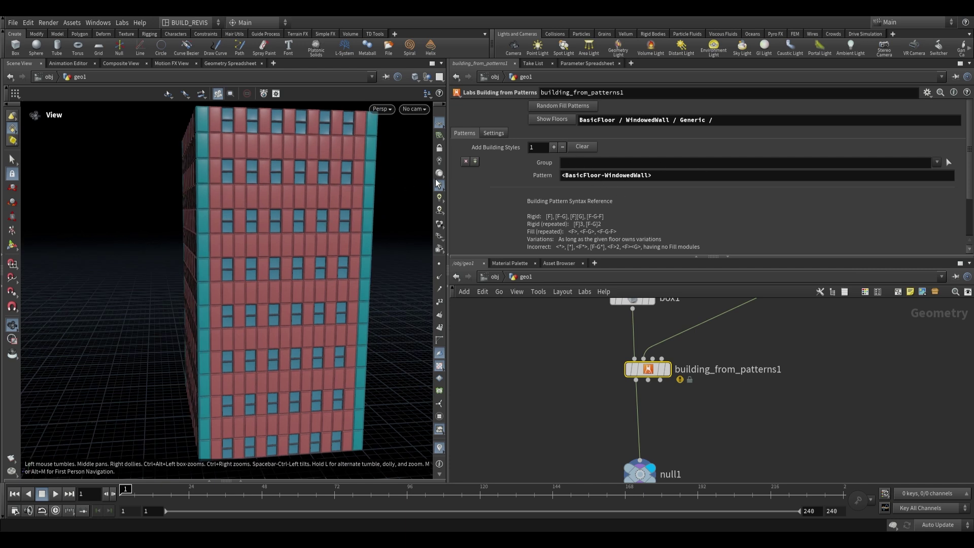
Duplicate the entire window module chain from its grid down to the WINDOW null and place the copy beside it
middle_click_drag(823, 379, 728, 459)
scroll(729, 459, "down", 3)
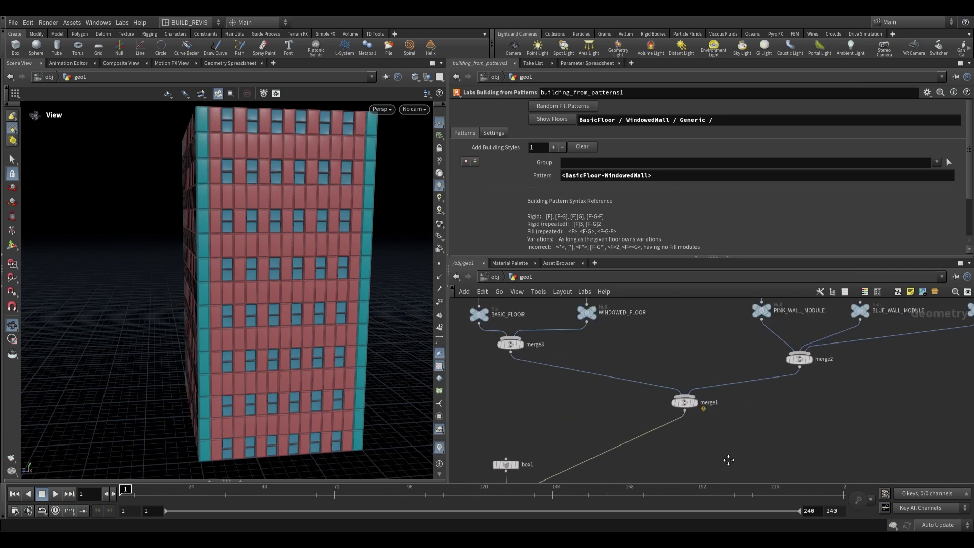
middle_click_drag(888, 364, 692, 464)
scroll(691, 463, "down", 1)
middle_click_drag(789, 391, 677, 437)
scroll(700, 452, "down", 2)
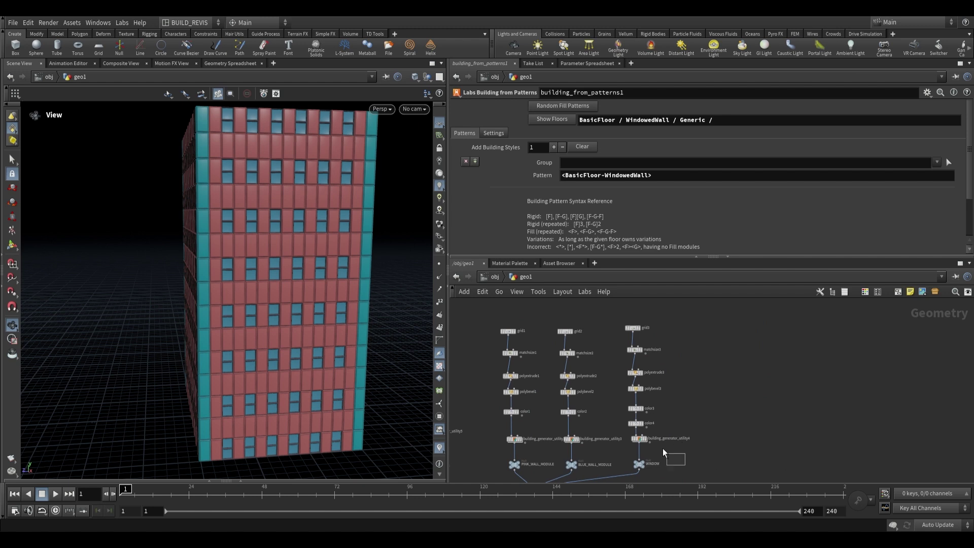
left_click_drag(686, 467, 617, 312)
left_click_drag(641, 463, 713, 463, "alt")
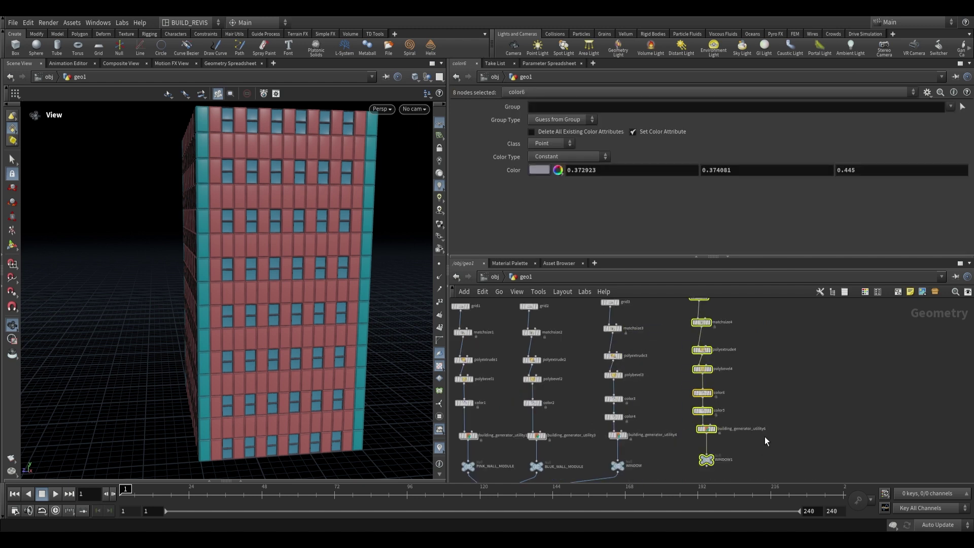
Set the module name on the duplicated chain's building_generator_utility6 to DirtyWindow
scroll(710, 431, "up", 4)
left_click(709, 419)
type("DirtyWindow")
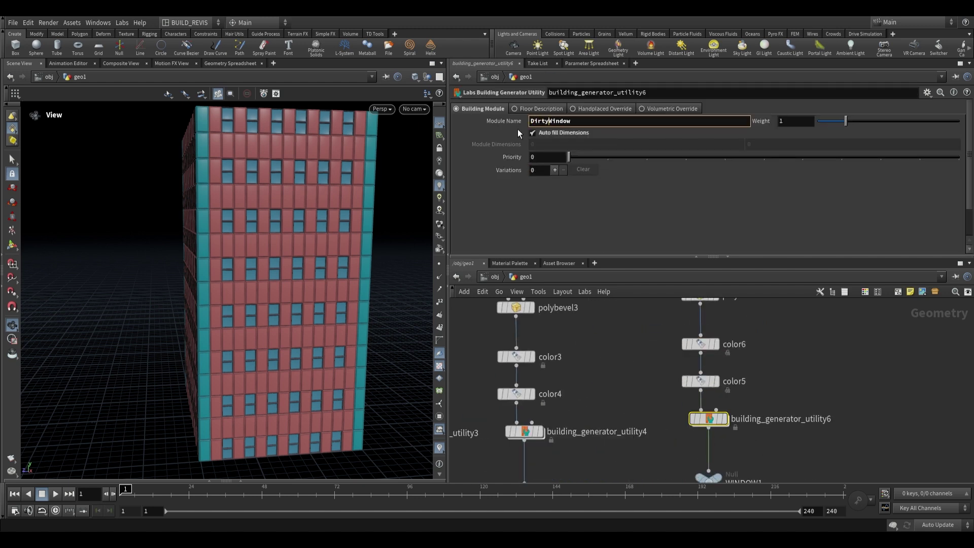
key("Return")
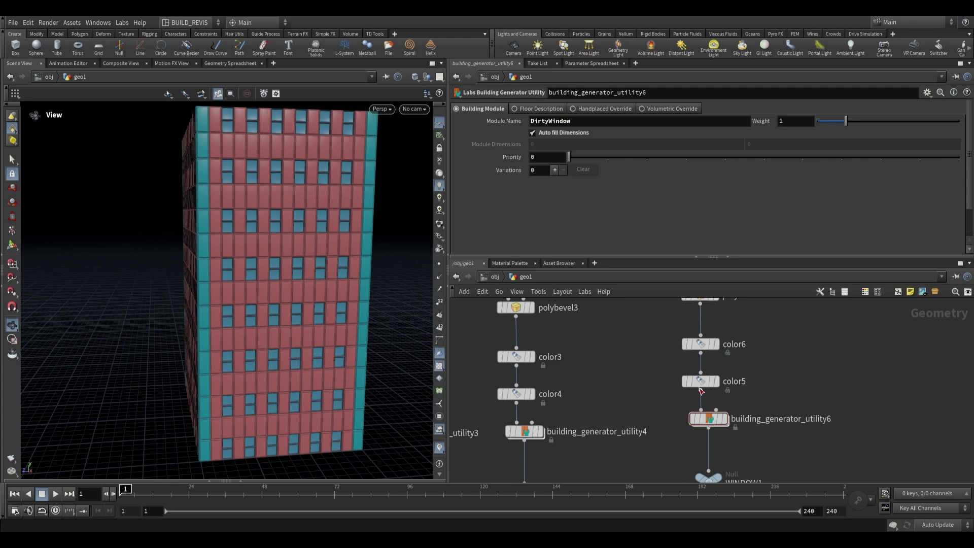
Display color5 and darken the duplicated window's pane colour to 0.289563, 0.362249, 0.42
left_click(701, 381)
left_click(716, 381)
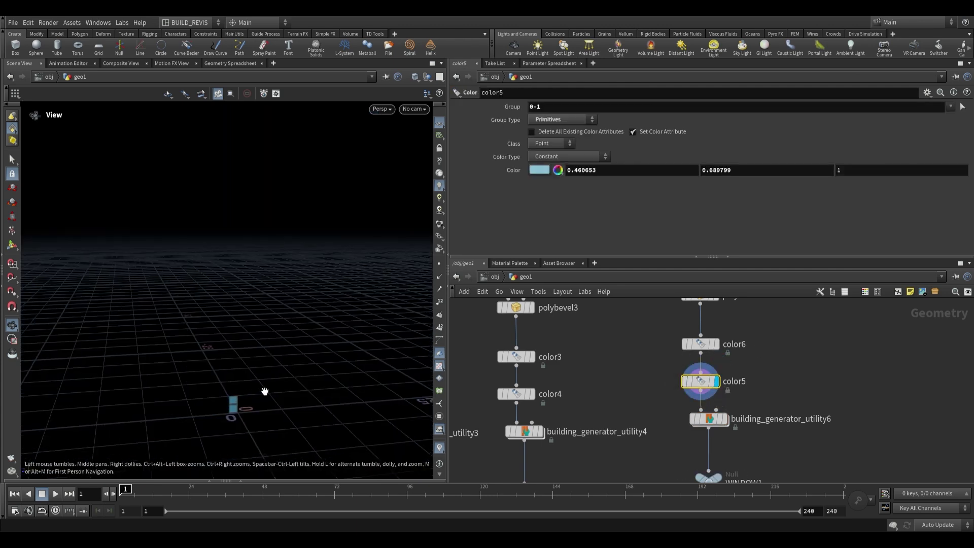
key("f")
left_click(529, 172)
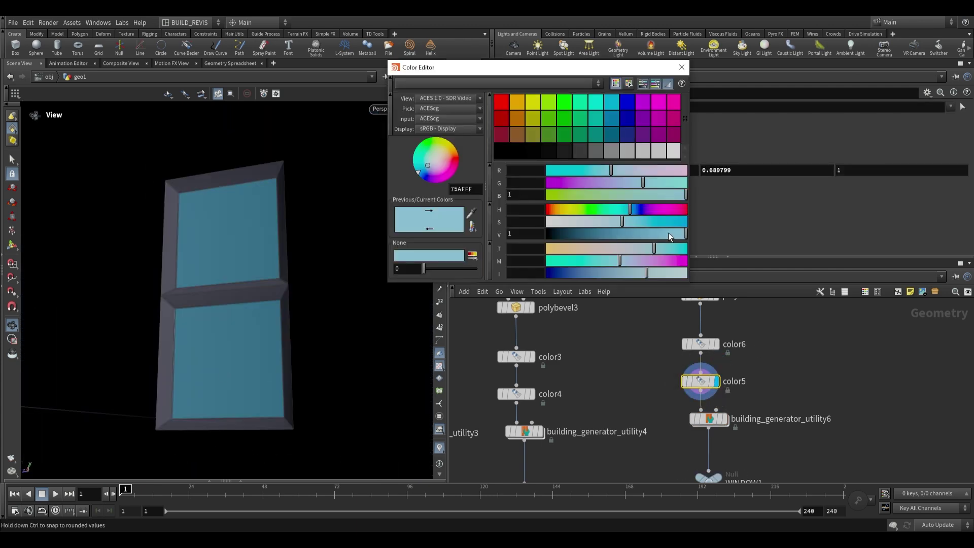
left_click_drag(672, 237, 605, 235)
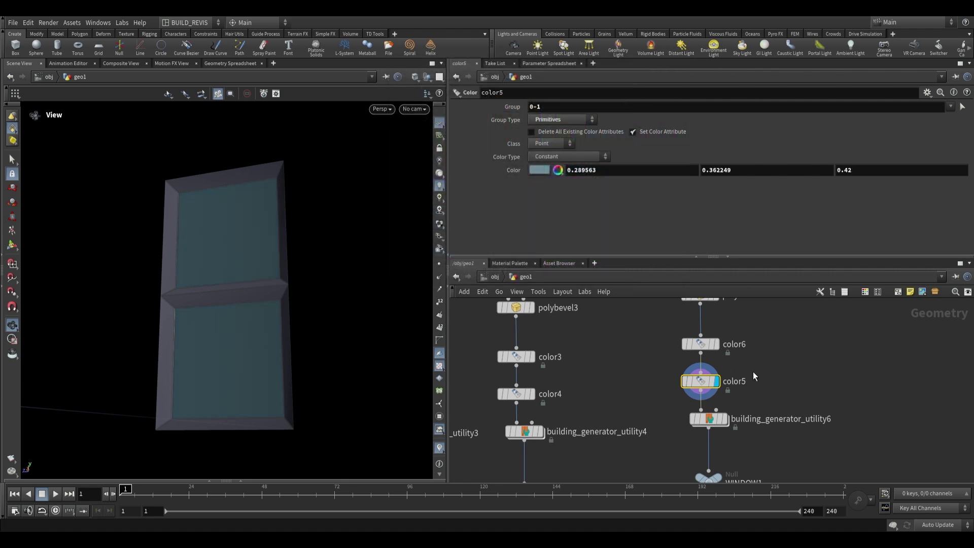
Rename the duplicated chain's null DIRTYWINDOW, display it and connect it to merge2
scroll(751, 431, "down", 1)
middle_click_drag(725, 431, 700, 389)
scroll(700, 389, "up", 1)
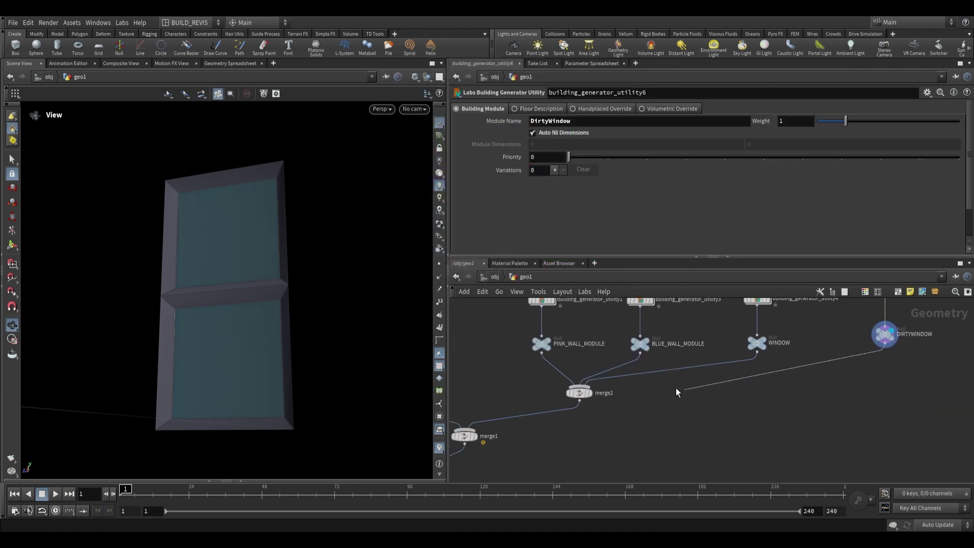
Add one variation to the Window module on building_generator_utility4 and set it to DirtyWindow, matching the other module's name
scroll(596, 369, "up", 5)
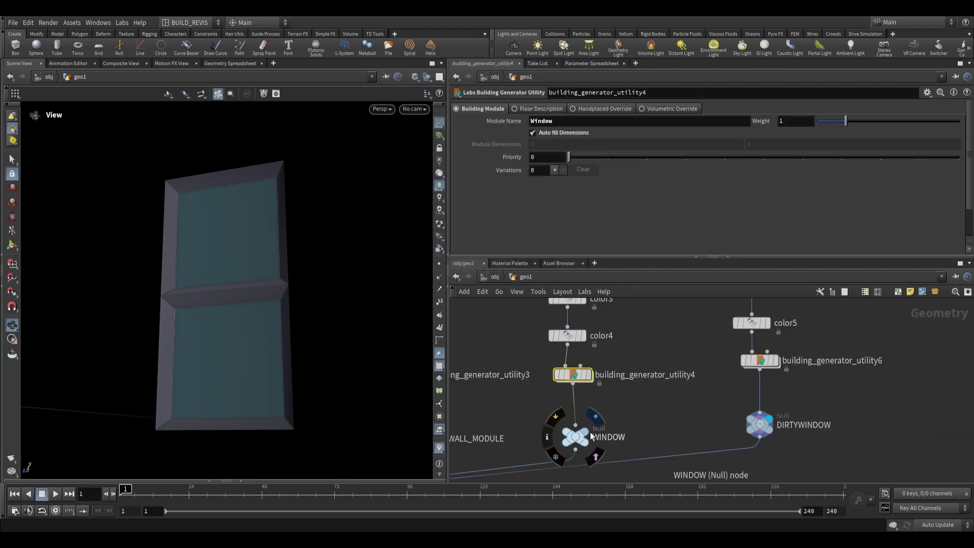
left_click(555, 171)
left_click(584, 186)
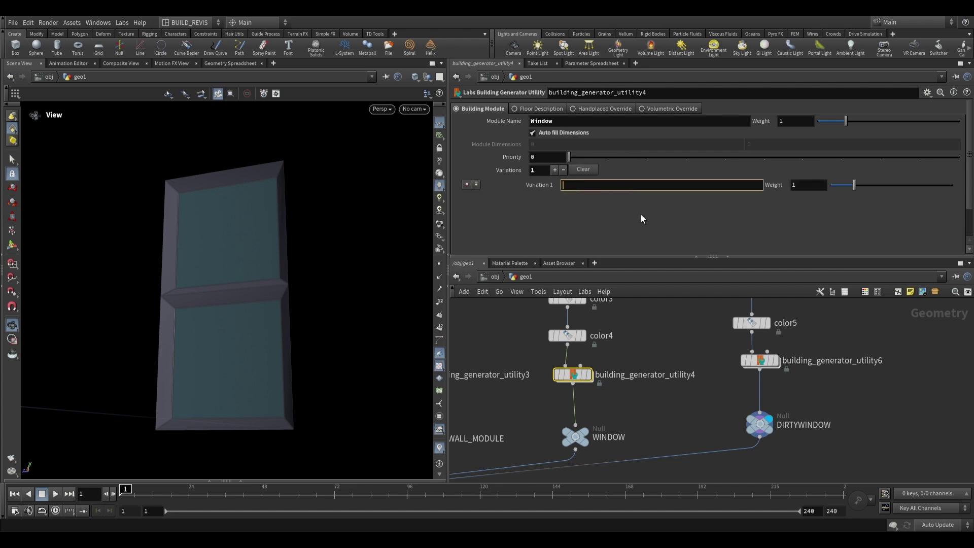
type("DirtyWindow")
left_click(760, 360)
double_click(573, 120)
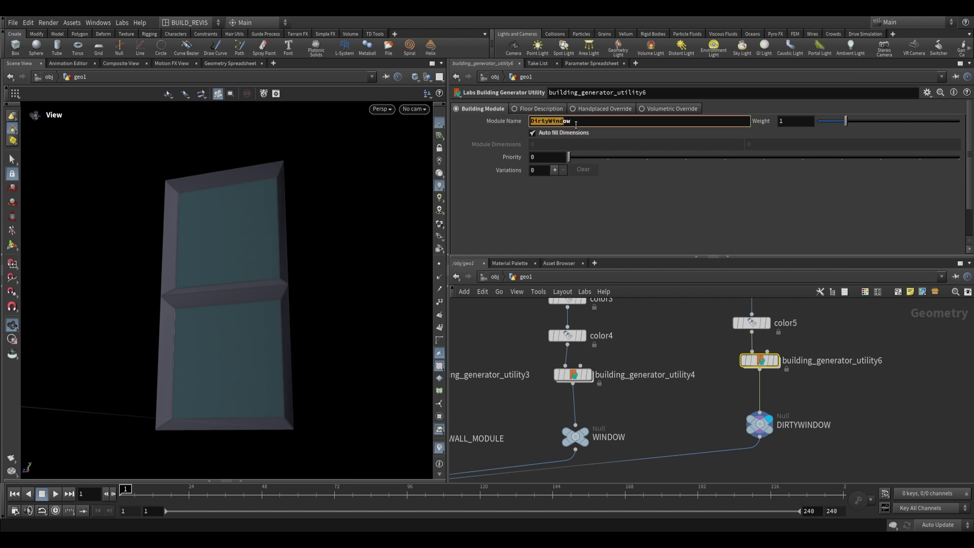
left_click(573, 374)
left_click_drag(607, 186, 568, 196)
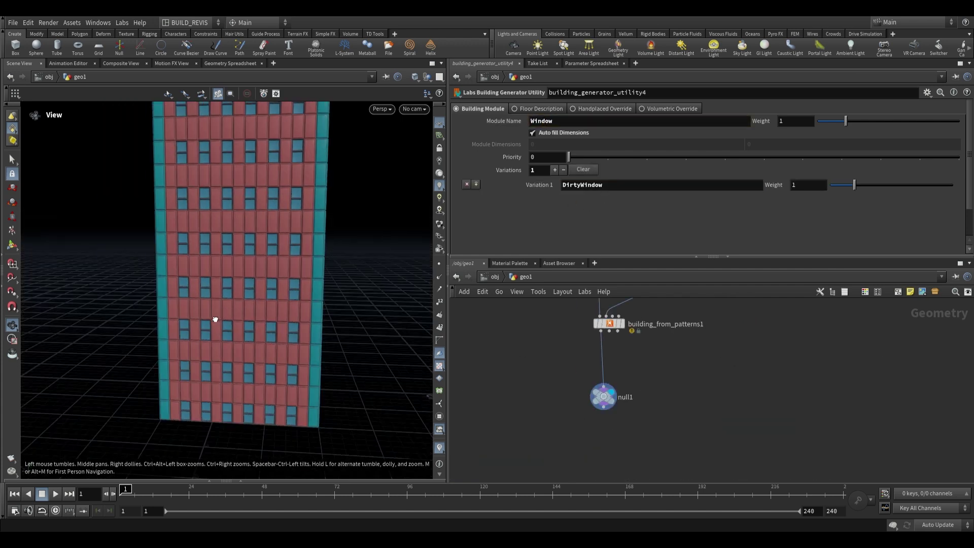
Inspect the building facade for the window variation, and open the floor description of building_generator_utility5
right_click_drag(215, 319, 272, 320)
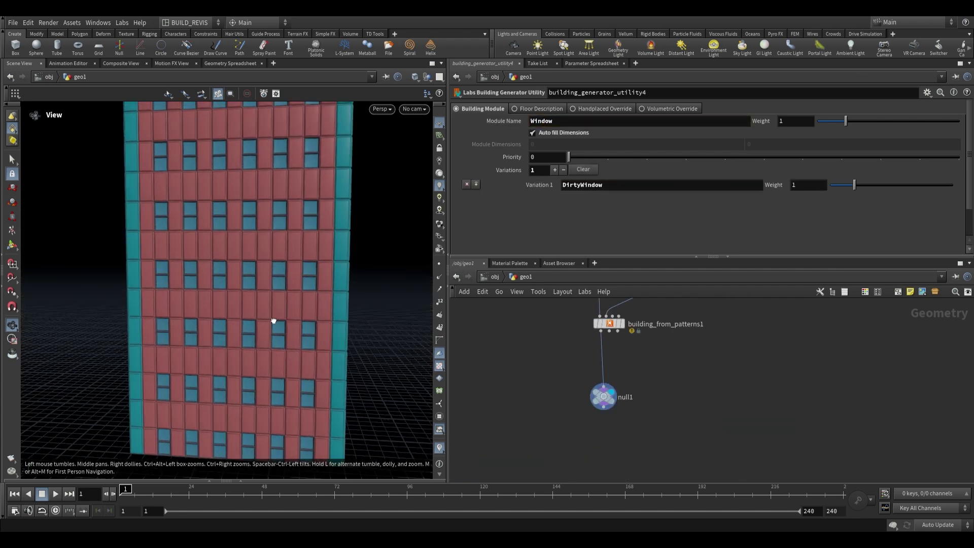
left_click_drag(272, 321, 269, 297)
scroll(723, 362, "up", 1)
middle_click_drag(724, 362, 694, 434)
scroll(695, 434, "down", 3)
middle_click_drag(725, 307, 688, 369)
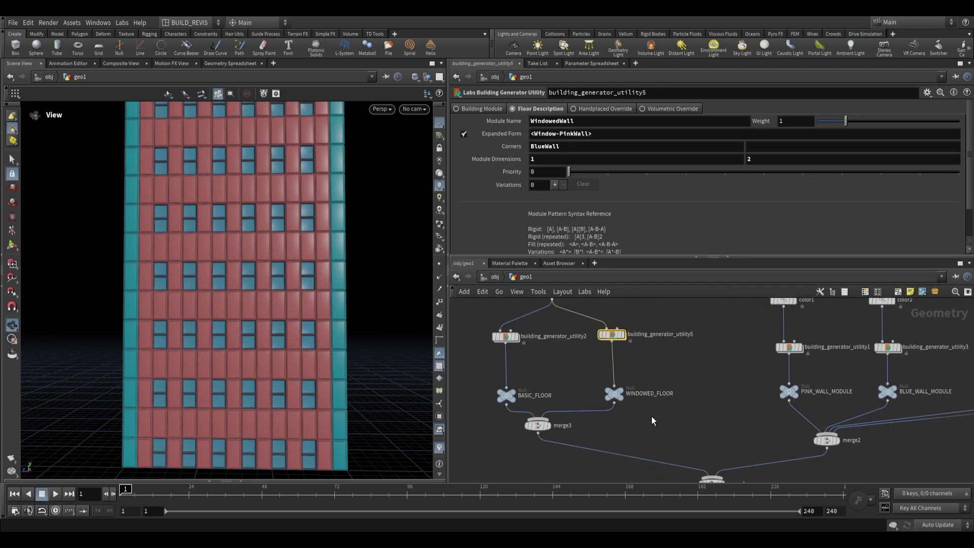
Set the WindowedWall expanded form on building_generator_utility5 to <Window*-PinkWall> to enable window variations
scroll(587, 328, "up", 2)
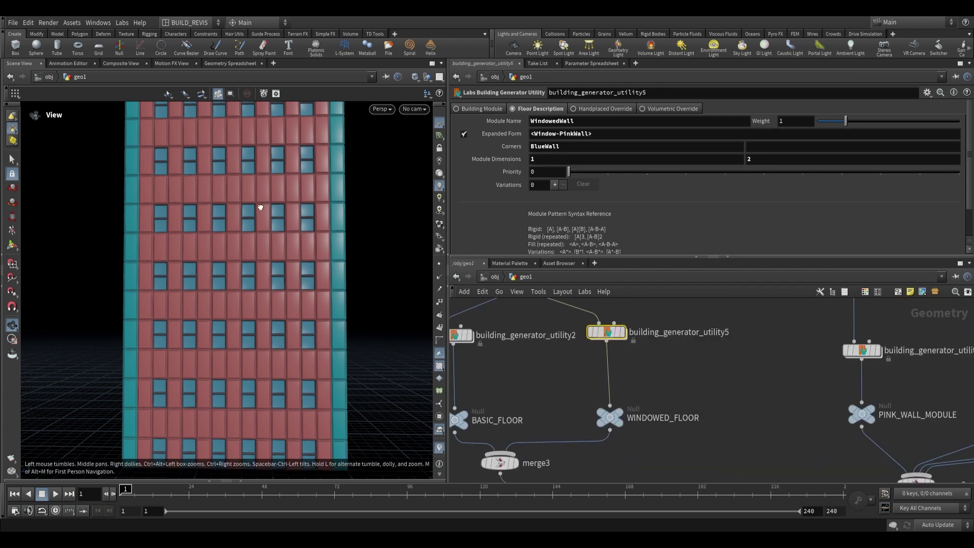
left_click_drag(259, 212, 254, 227)
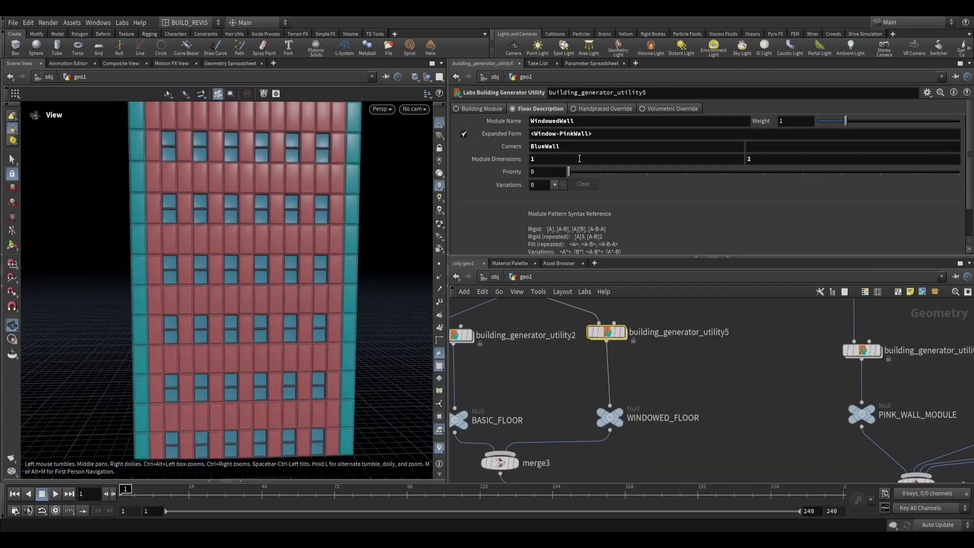
left_click(547, 133)
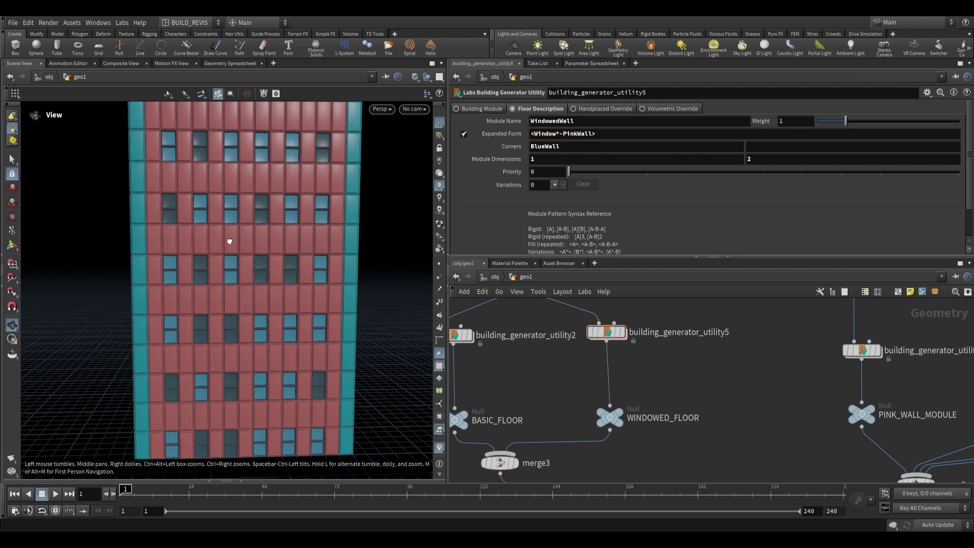
left_click_drag(229, 239, 314, 244)
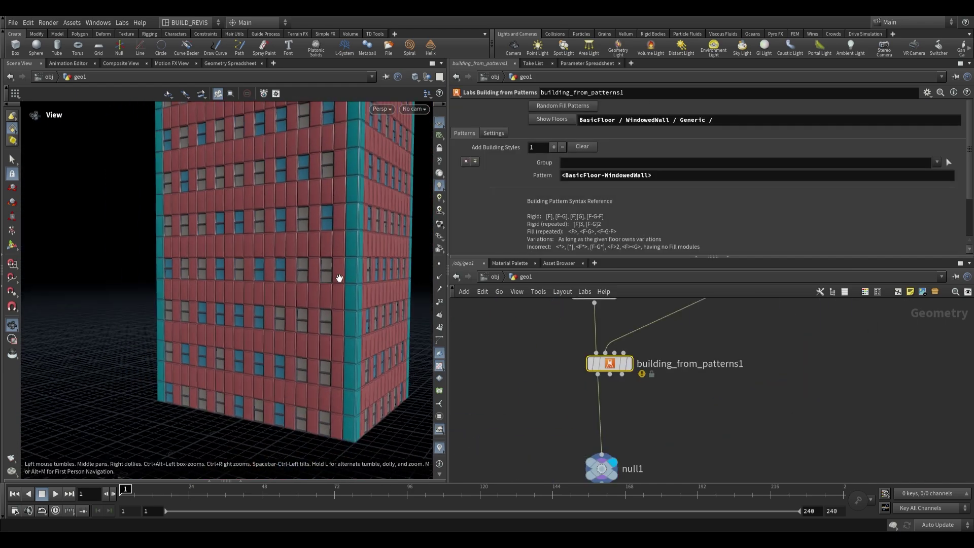
Put three rigid basic floors at the building's base by setting the building_from_patterns1 pattern to [BasicFloor]3<BasicFloor-WindowedWall>
left_click_drag(339, 278, 276, 334)
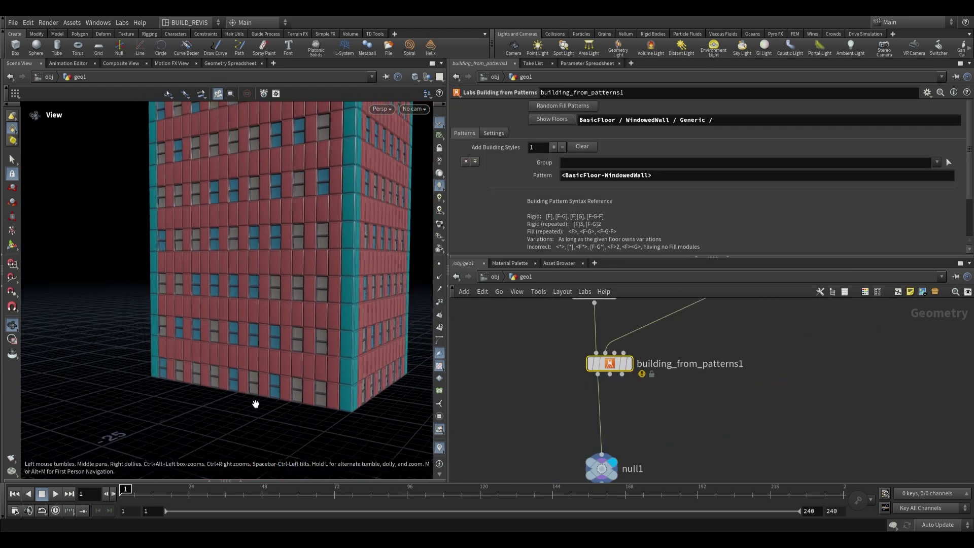
left_click_drag(273, 227, 172, 383)
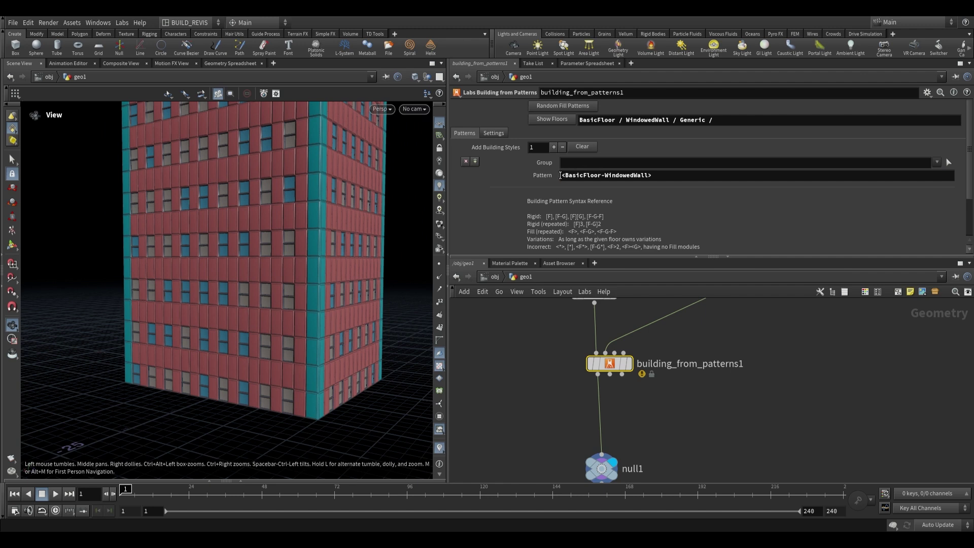
left_click(560, 175)
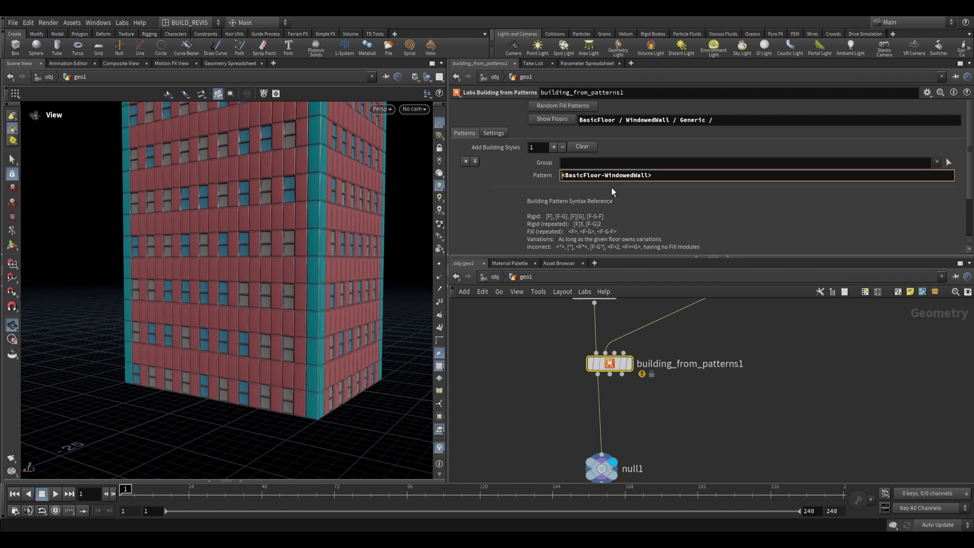
type("[]")
key("Left")
type("BasicFloor")
key("Right")
type("3")
left_click_drag(224, 389, 248, 322)
right_click_drag(355, 280, 264, 272)
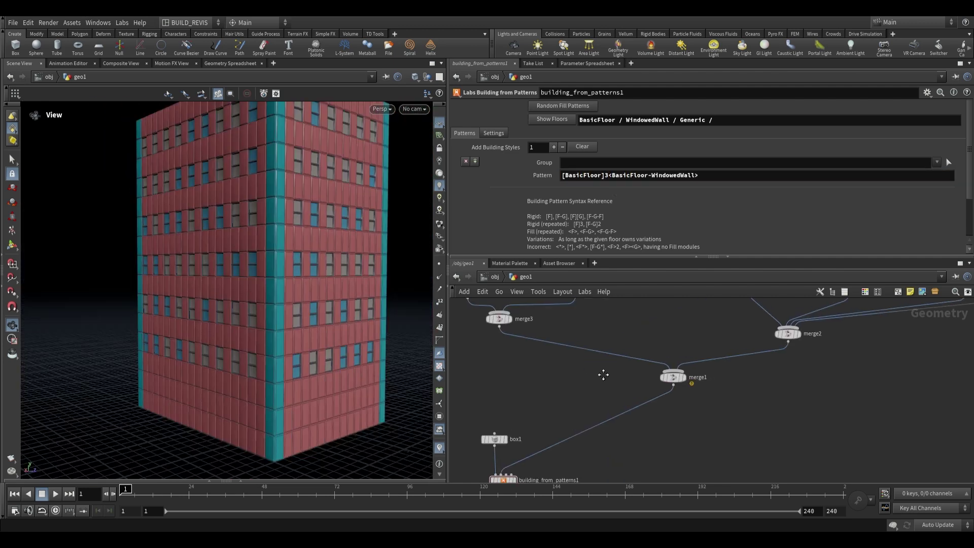
Review the module and floor description chains in the network, and inspect the building's facades from several angles
scroll(636, 436, "down", 2)
middle_click_drag(636, 437, 513, 477)
scroll(588, 429, "down", 3)
scroll(595, 369, "up", 2)
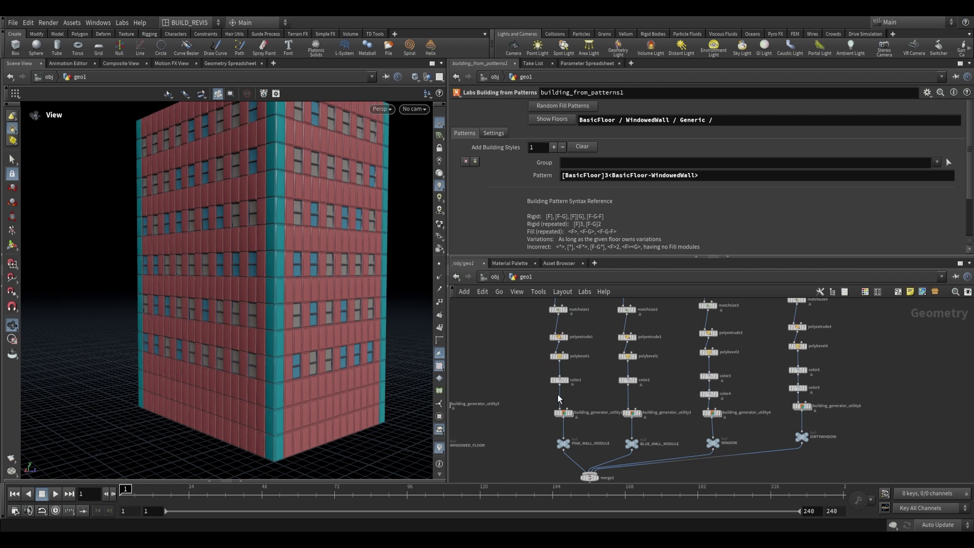
scroll(558, 399, "up", 5)
mouse_move(523, 373)
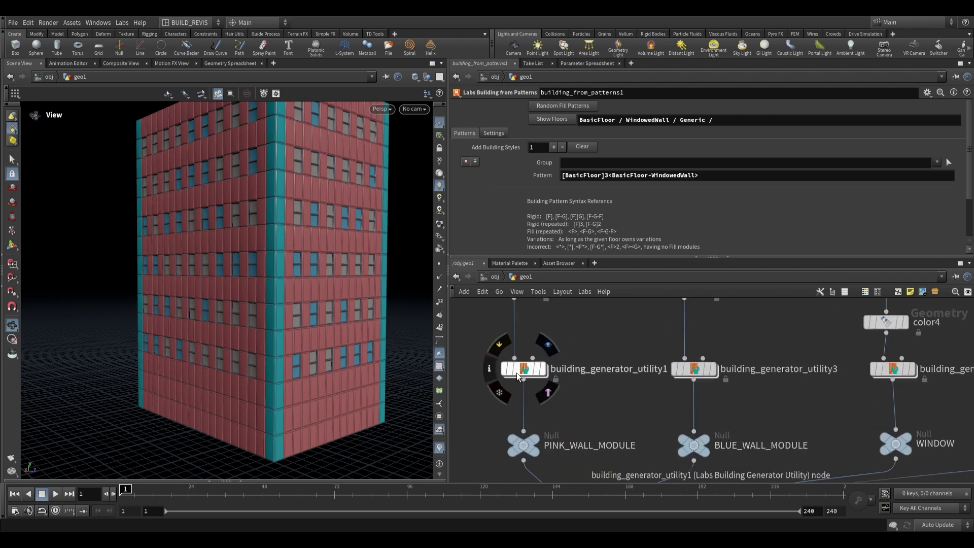
middle_click_drag(517, 372, 709, 344)
scroll(710, 344, "down", 2)
middle_click_drag(453, 349, 672, 319)
scroll(666, 399, "up", 2)
left_click(568, 373)
scroll(629, 404, "down", 3)
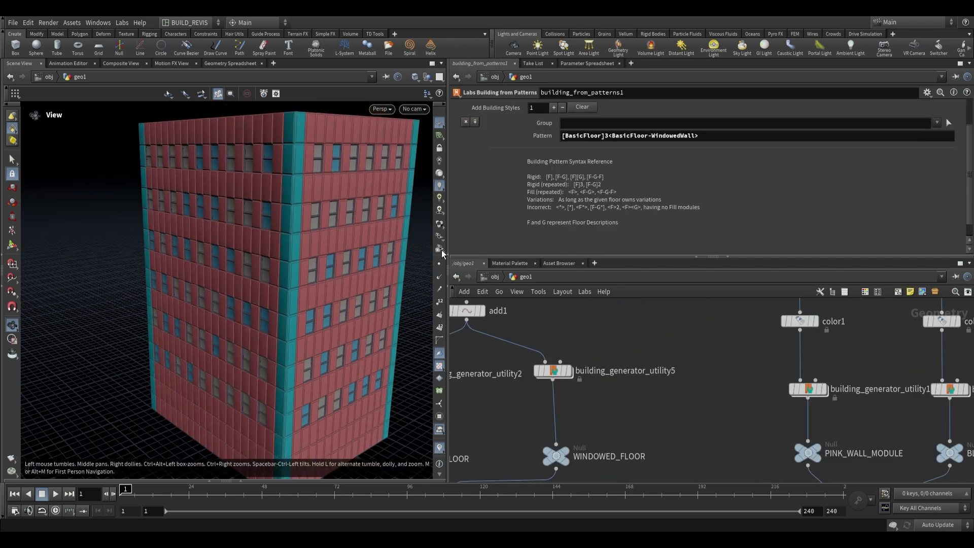
scroll(263, 213, "up", 5)
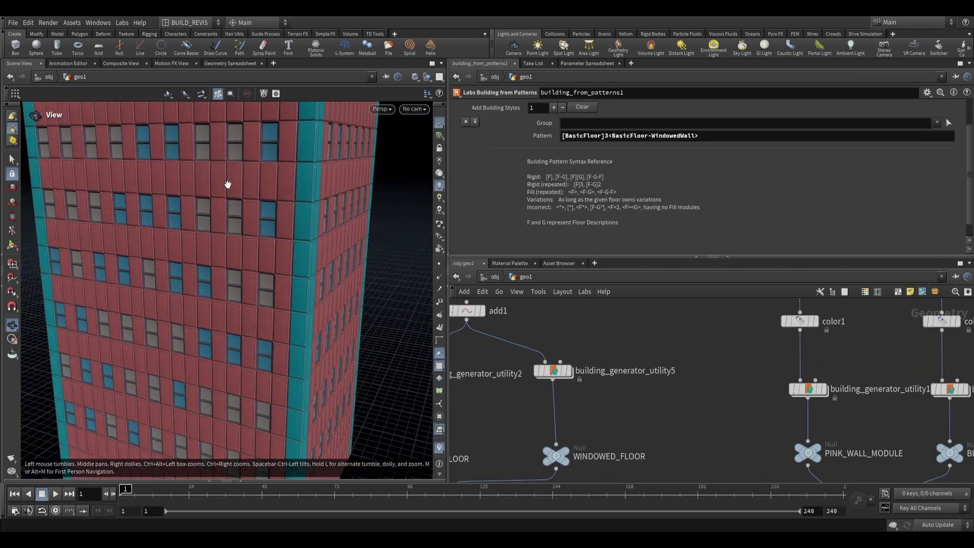
left_click_drag(266, 256, 261, 158)
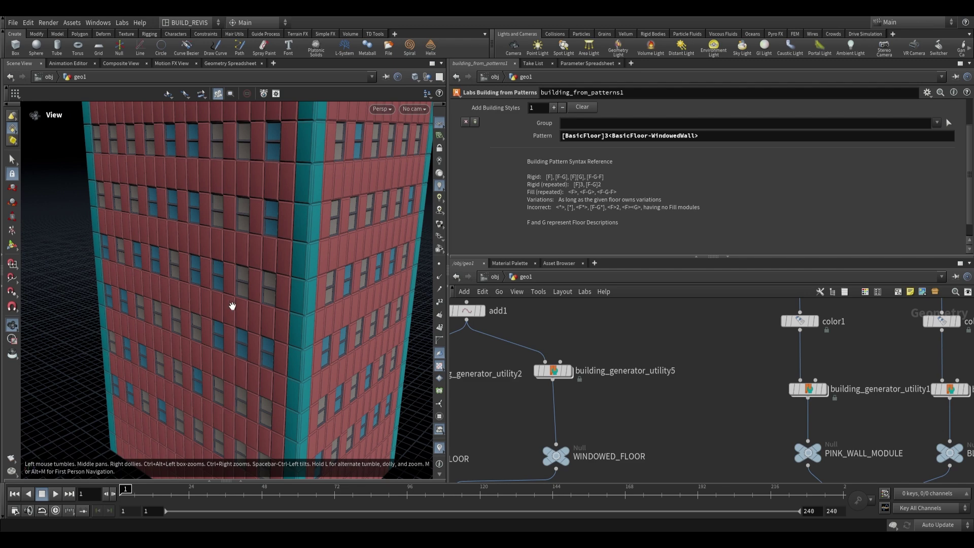
scroll(223, 323, "down", 3)
left_click_drag(285, 318, 305, 276)
Connect the second output of building_from_patterns1 to null1 to display the module placement points
scroll(531, 387, "down", 3)
middle_click_drag(610, 458, 722, 244)
scroll(658, 346, "up", 5)
middle_click_drag(582, 393, 605, 327)
scroll(605, 327, "down", 1)
mouse_move(586, 418)
left_mouse_down()
mouse_move(610, 432)
mouse_move(602, 408)
left_mouse_up()
scroll(604, 368, "down", 2)
left_click(603, 403)
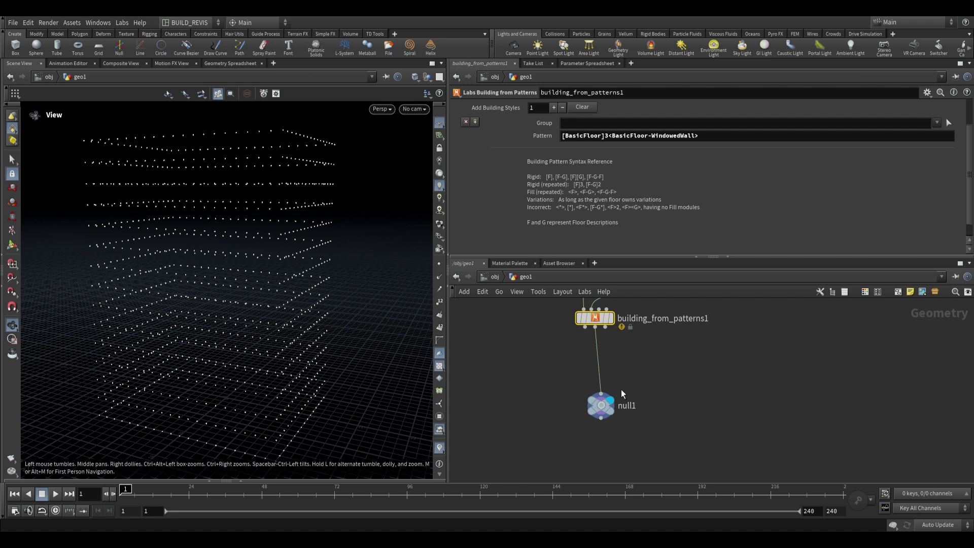
Examine the module_name attribute of null1's points in the geometry spreadsheet, widening its column, and return to the scene view
left_click(607, 406)
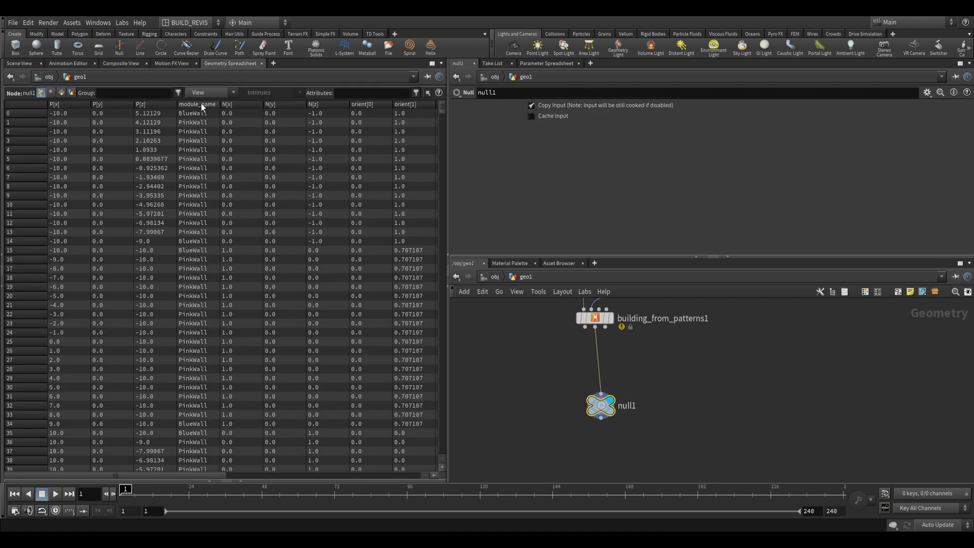
left_click_drag(218, 105, 265, 105)
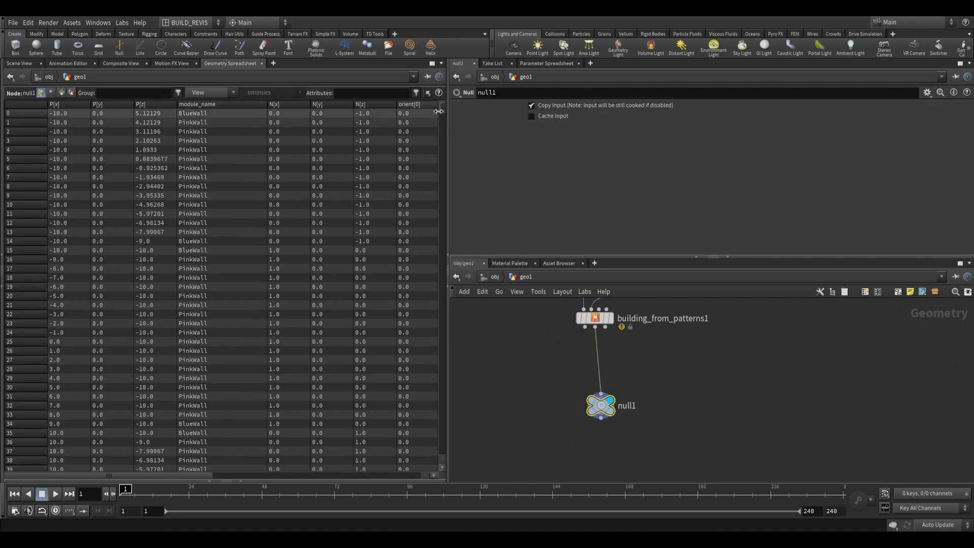
mouse_move(442, 110)
left_mouse_down()
mouse_move(465, 471)
mouse_move(472, 120)
mouse_move(454, 101)
left_mouse_up()
left_click(21, 64)
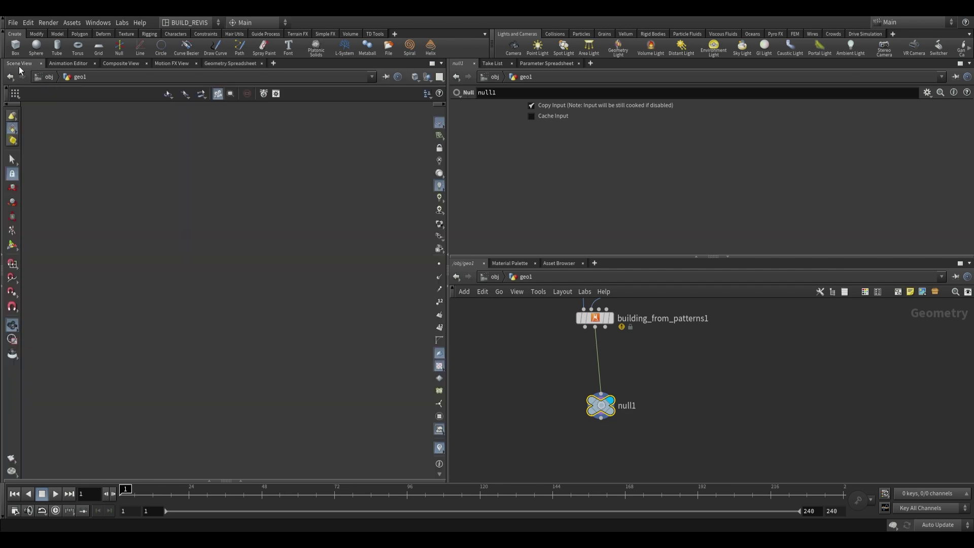
left_click(231, 63)
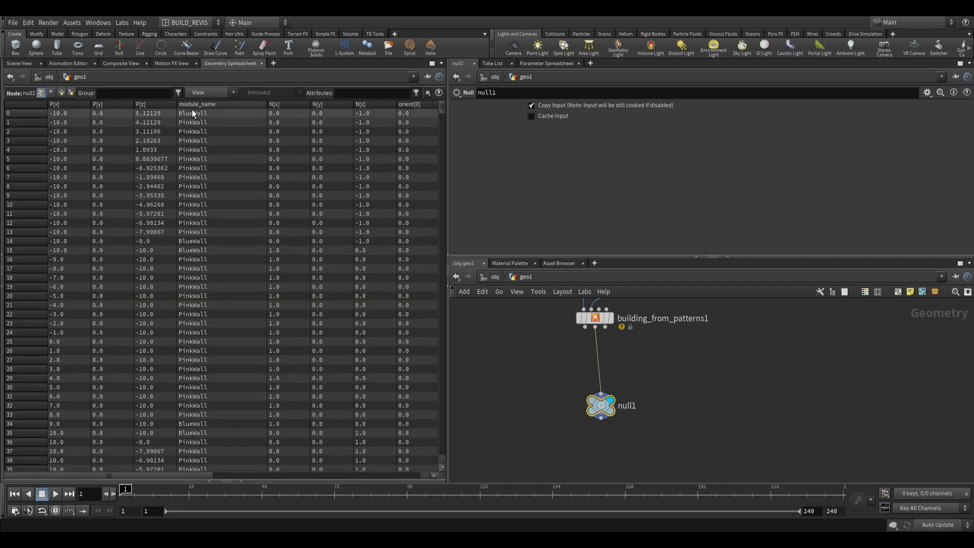
left_click(20, 64)
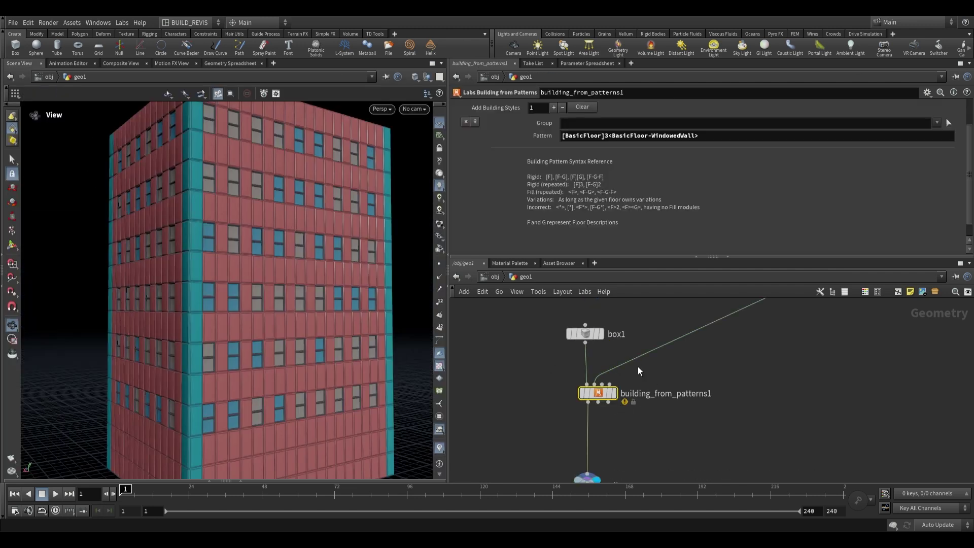
scroll(637, 366, "down", 1)
middle_click_drag(640, 364, 616, 408)
middle_click_drag(660, 383, 636, 426)
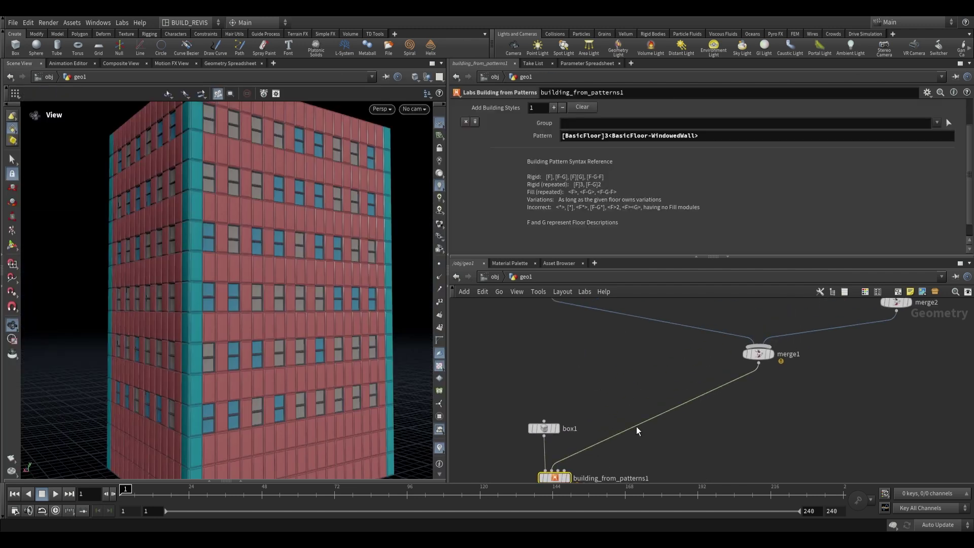
scroll(637, 425, "down", 1)
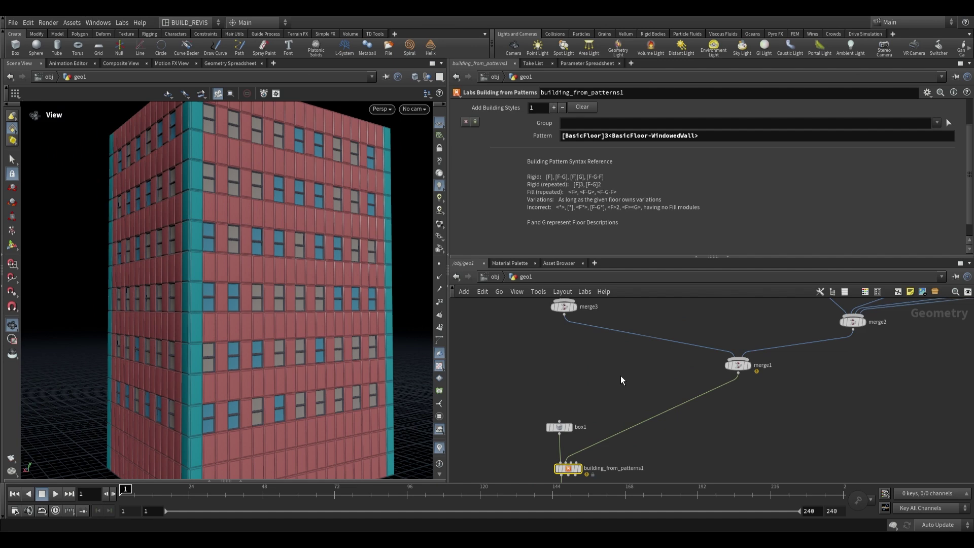
left_click_drag(260, 295, 256, 299)
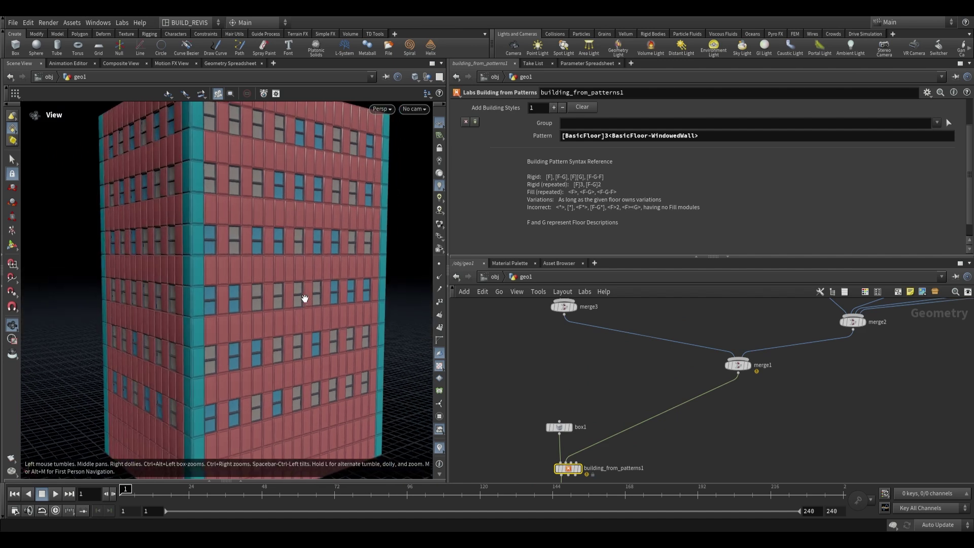